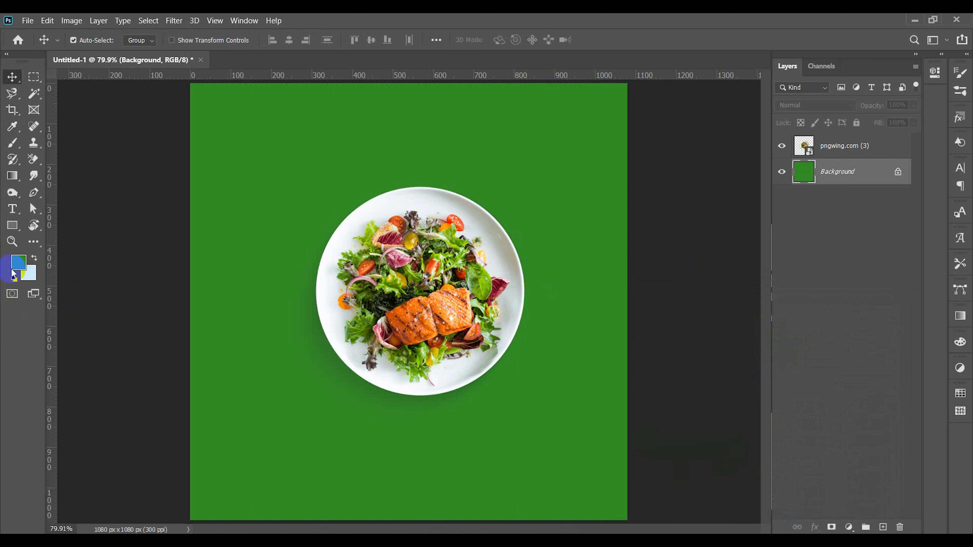
Step: Set the foreground colour to dark green #24751a and fill the Background layer with it
left_click(17, 264)
left_click(701, 401)
left_click(849, 314)
key("alt+BackSpace")
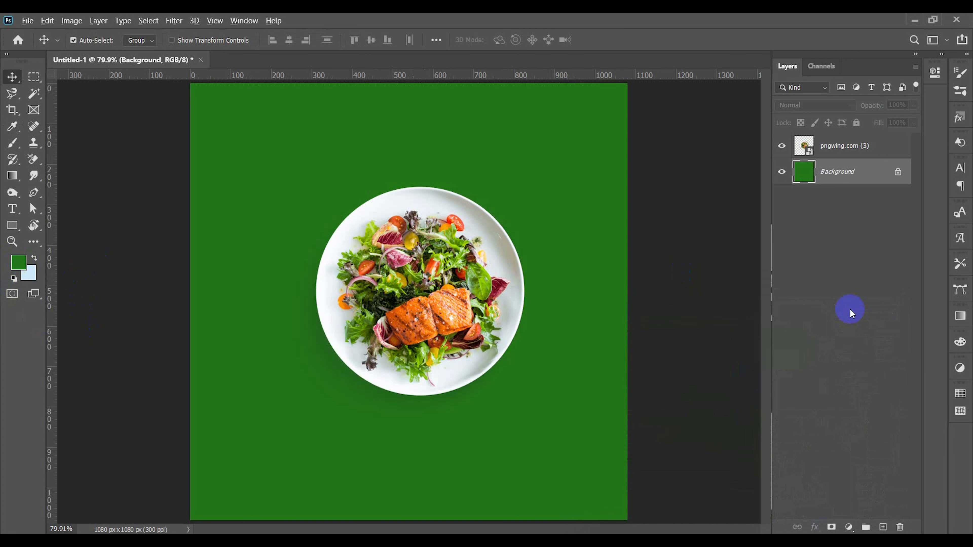
Step: Move the plate image towards the left of the canvas and draw a circle 568 px in diameter around it
left_click_drag(434, 337, 367, 328)
right_click(12, 225)
left_click(110, 247)
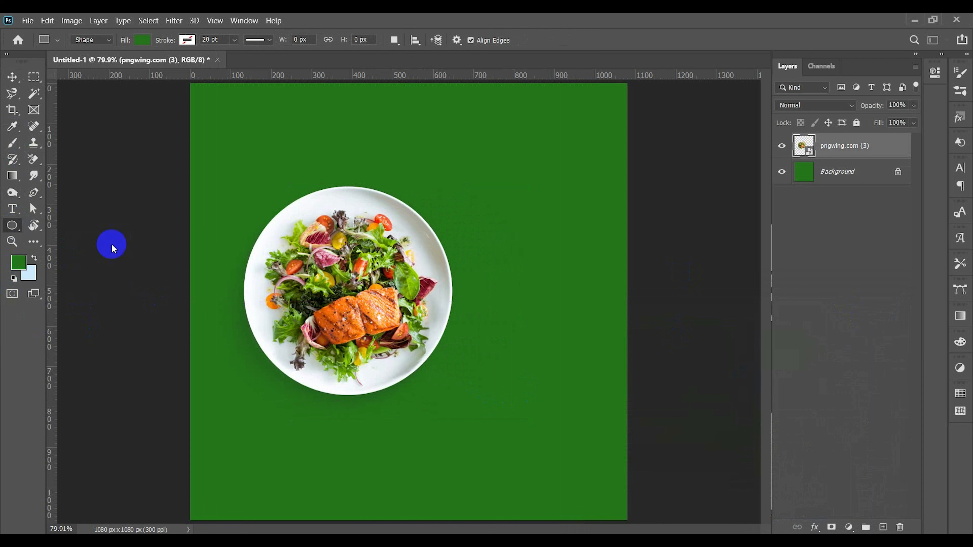
left_click_drag(340, 288, 455, 499)
Step: Remove the circle's fill and give it an orange 2 pt stroke
left_click(142, 39)
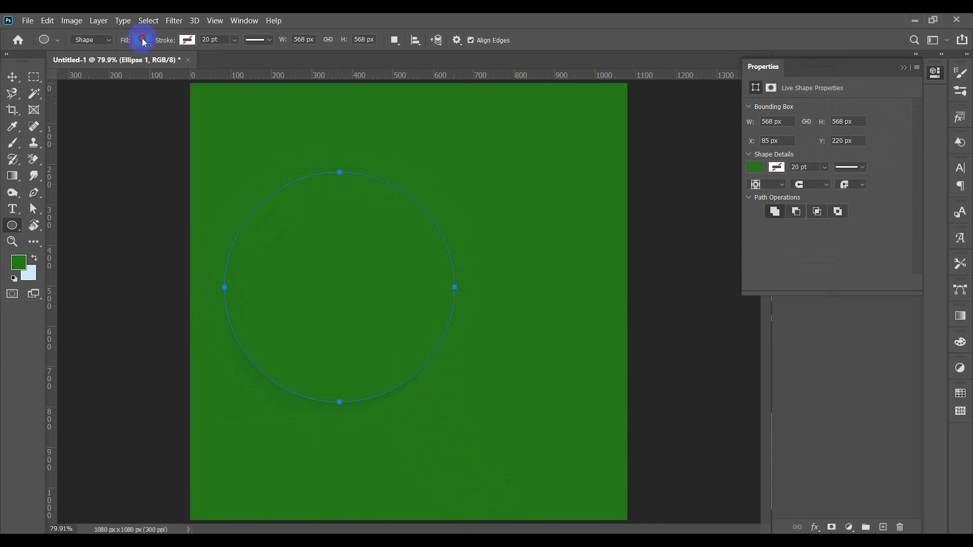
left_click(153, 107)
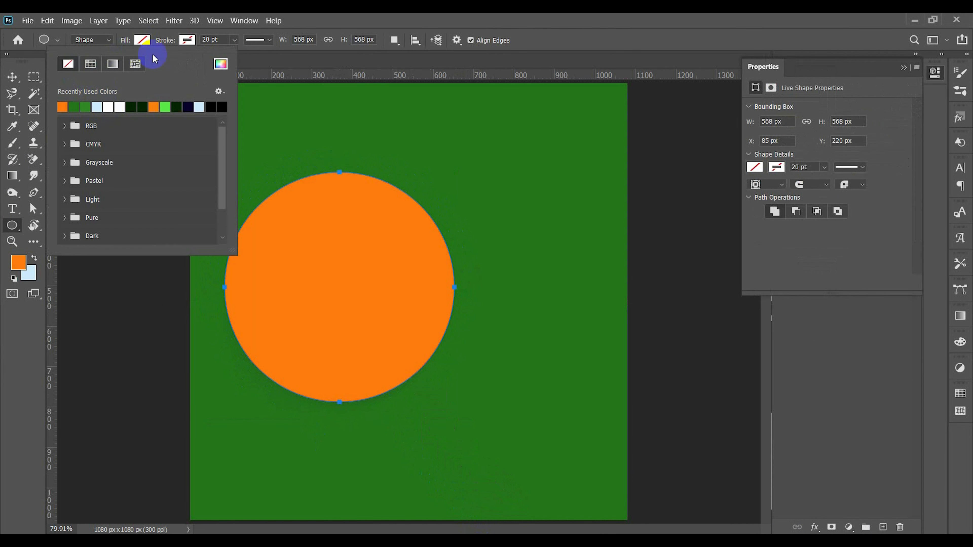
left_click(187, 40)
left_click(109, 106)
left_click(215, 39)
type("13")
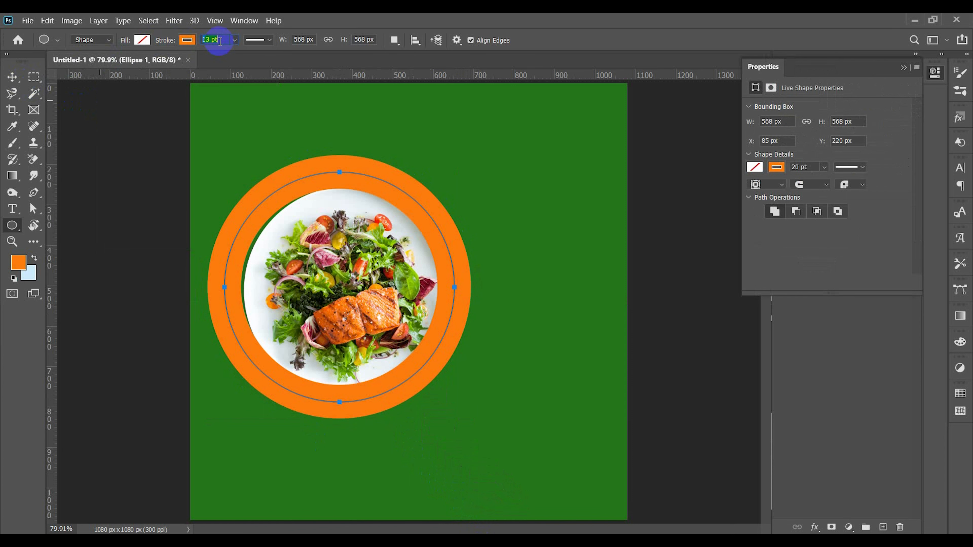
key("Return")
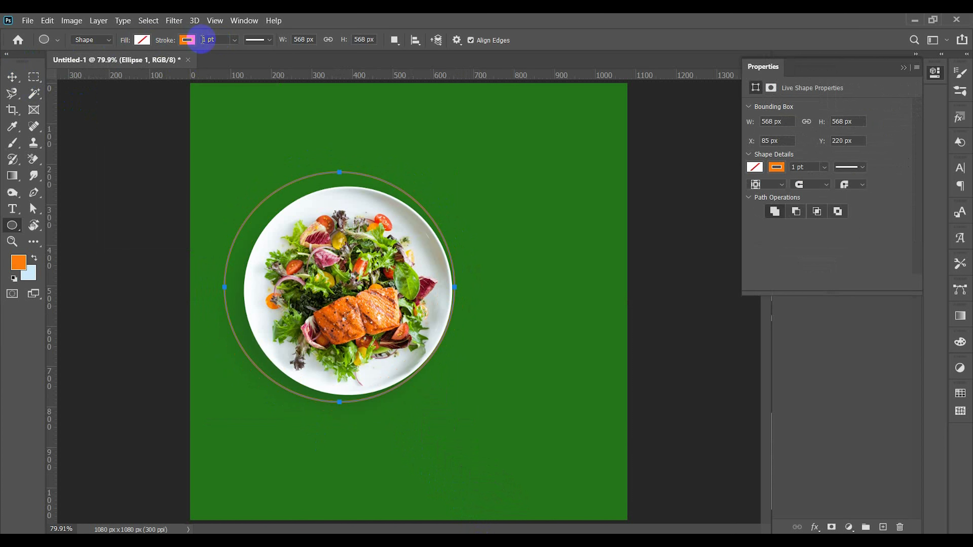
Step: Move the plate image so it sits centred inside the orange ring
left_click(13, 78)
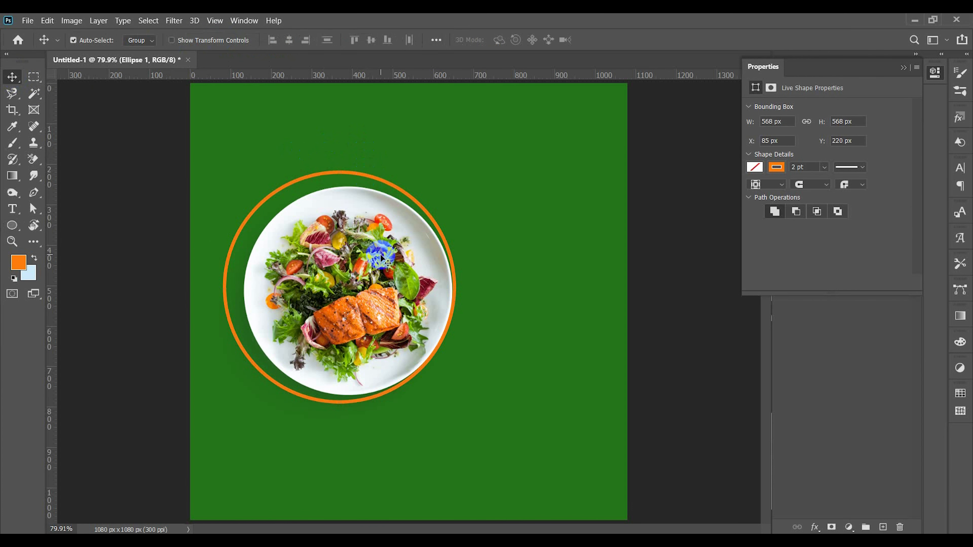
left_click_drag(381, 255, 372, 248)
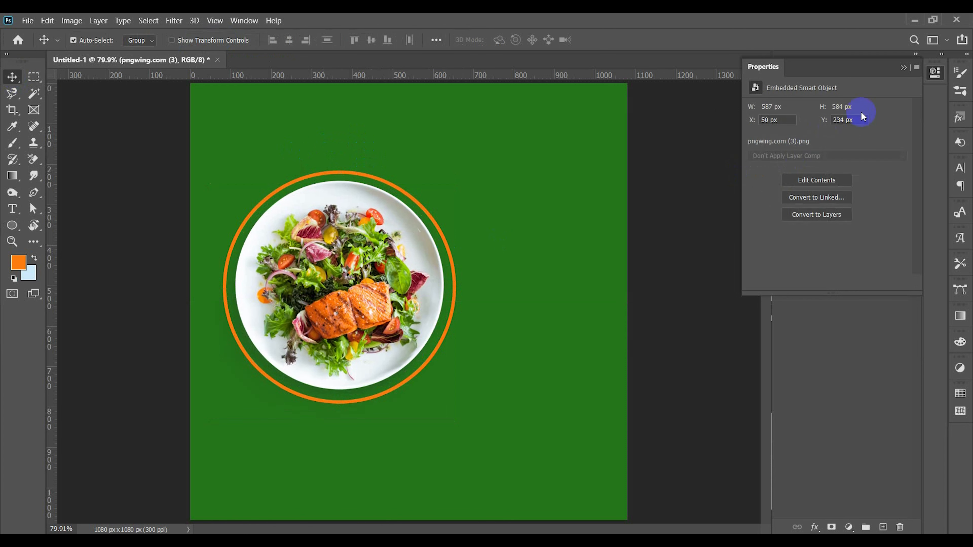
left_click(903, 68)
Step: Select the plate and the ring together and scale both up slightly about their centre
left_click_drag(285, 158, 344, 310)
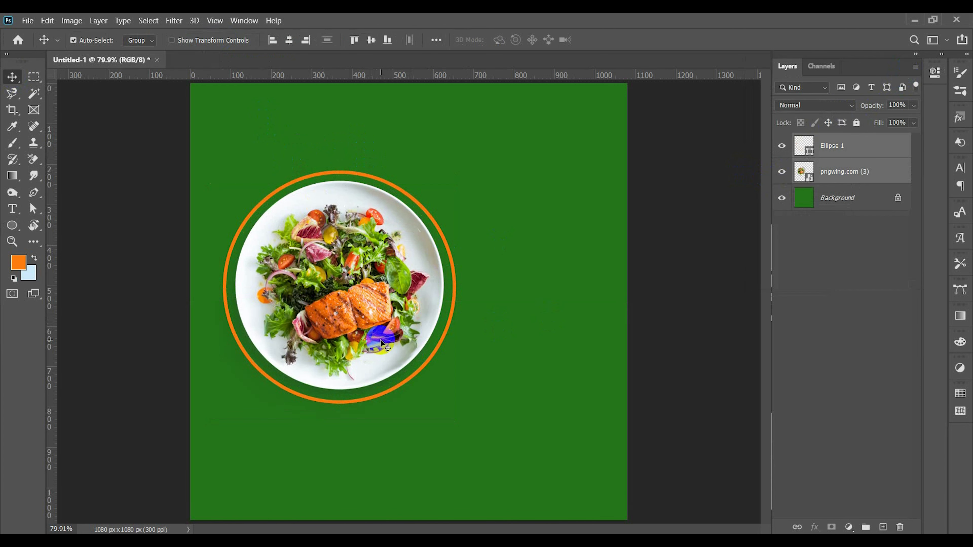
key("ctrl+t")
left_click_drag(455, 294, 465, 297)
key("Return")
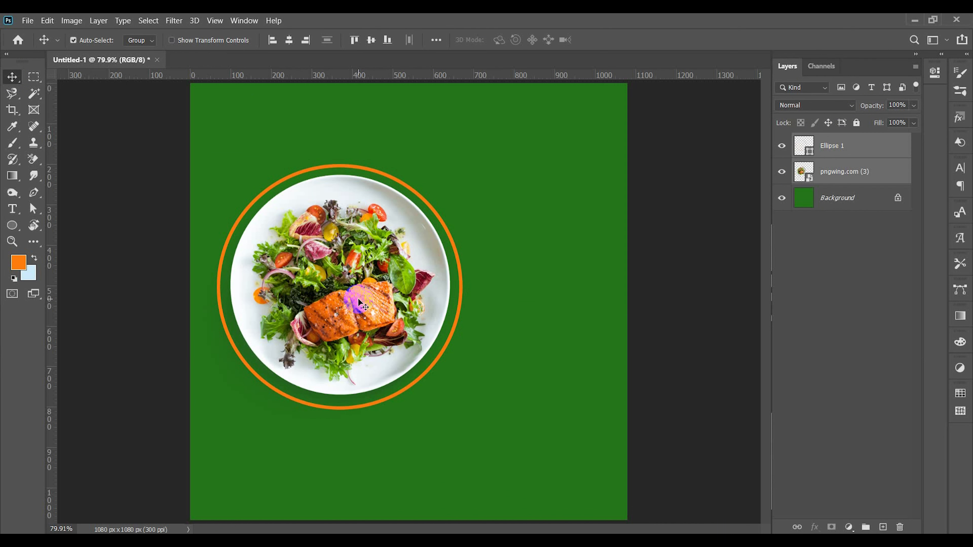
Step: Draw a 524 × 736 px rectangle over the plate's right part and shift it right to X 490 px
left_click(359, 299)
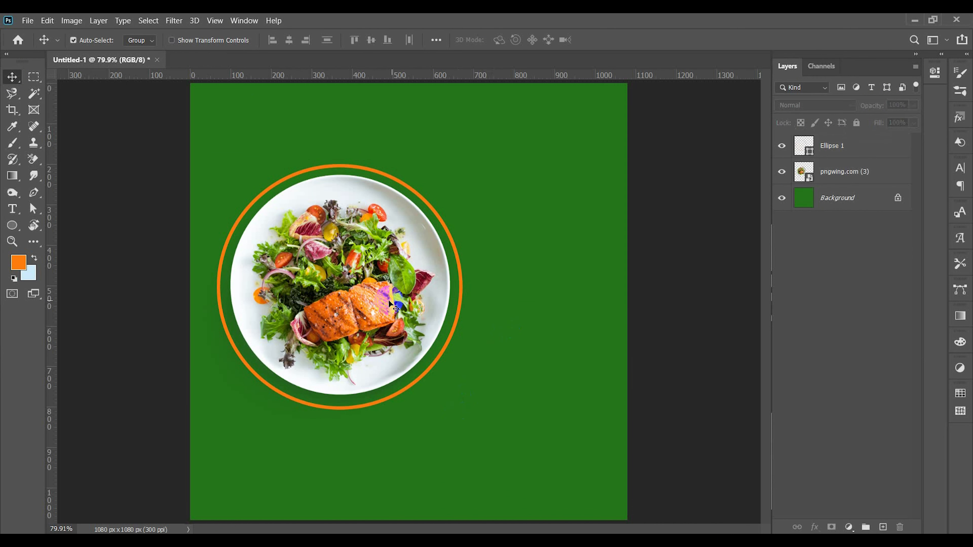
left_click(13, 226)
left_click(65, 221)
left_click_drag(370, 140, 581, 436)
left_click(12, 76)
left_click_drag(446, 223, 468, 229)
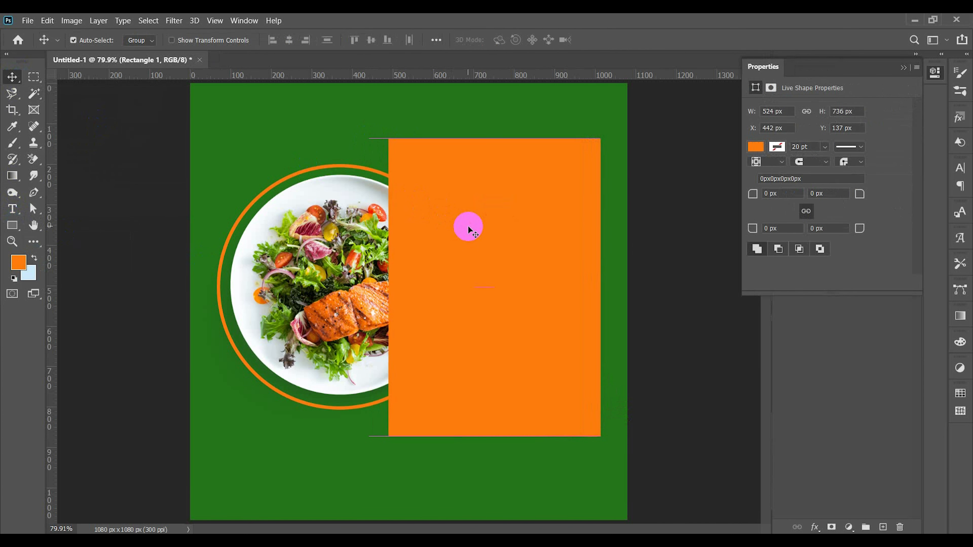
Step: Fill the rectangle with the background's dark green and shift it slightly further right over the plate
left_click(755, 148)
left_click(772, 215)
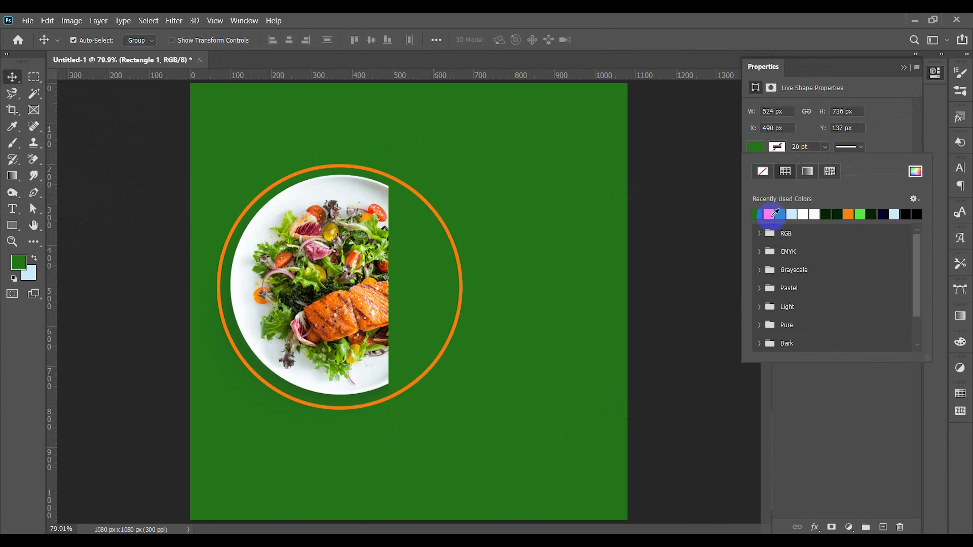
left_click(783, 214)
left_click(771, 215)
left_click_drag(858, 170, 831, 150)
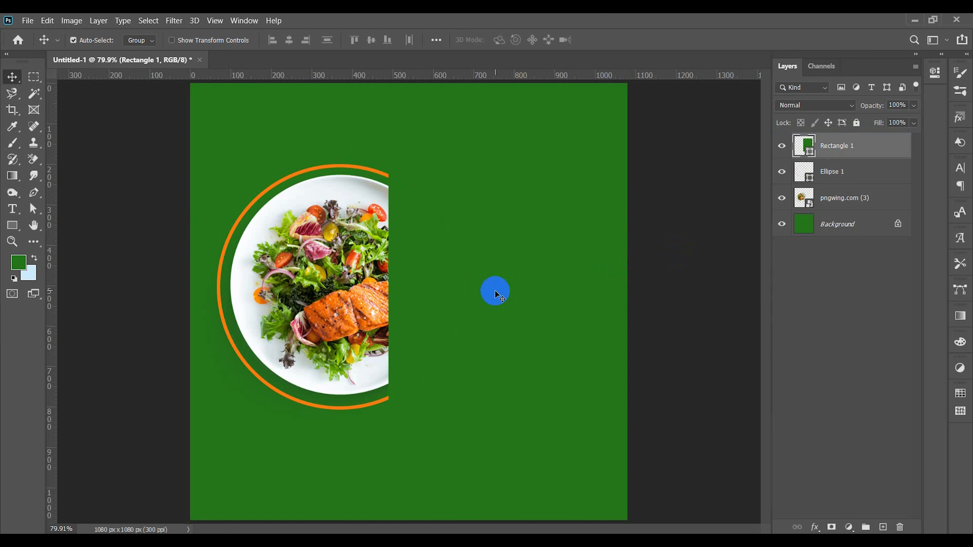
left_click_drag(495, 291, 503, 290)
left_click(320, 127)
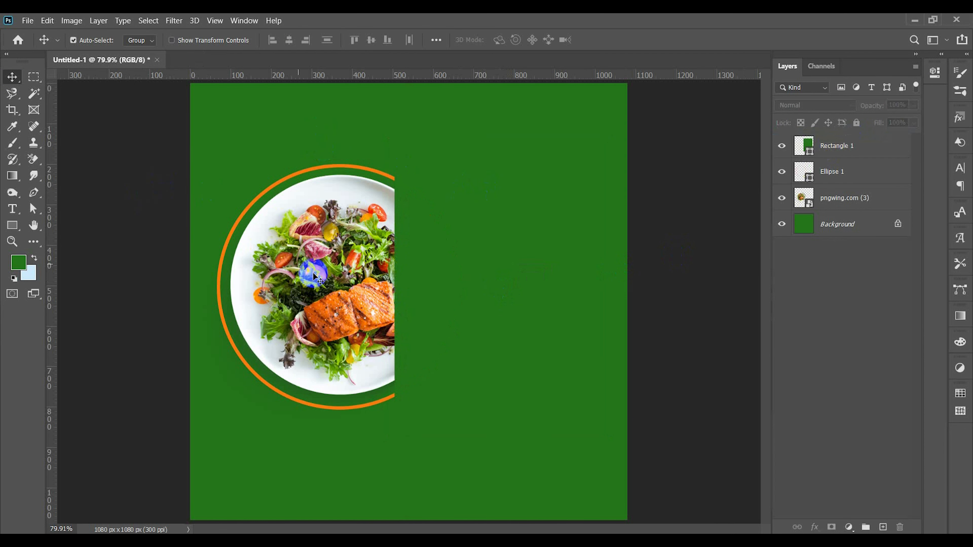
Step: Move the plate and ring lower on the canvas, and shift the covering rectangle down to match
left_click_drag(282, 177, 326, 299)
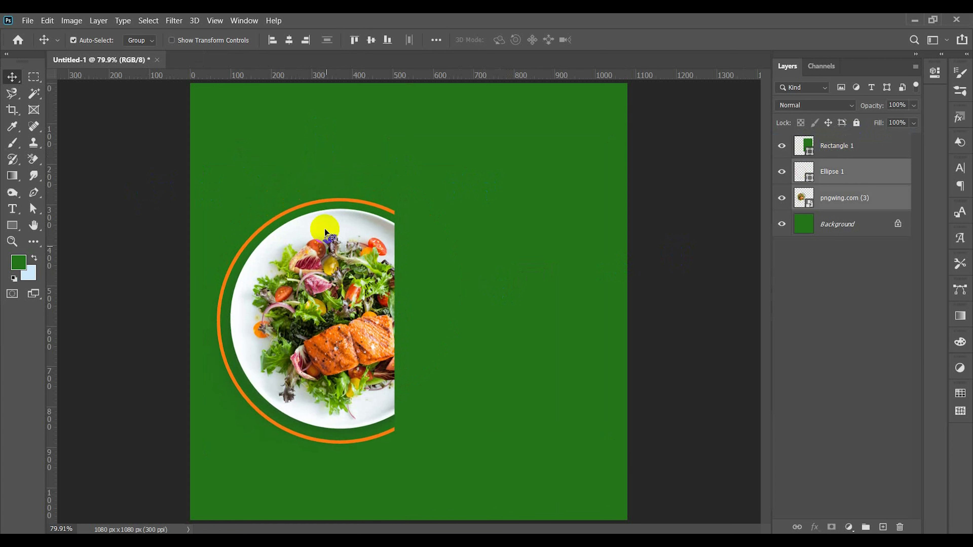
left_click(325, 174)
left_click_drag(510, 290, 510, 313)
left_click(341, 172)
Step: Add the text "Tasty & Healthy" above the plate and colour it dark orange #d15202, sampled from the salmon
left_click(12, 210)
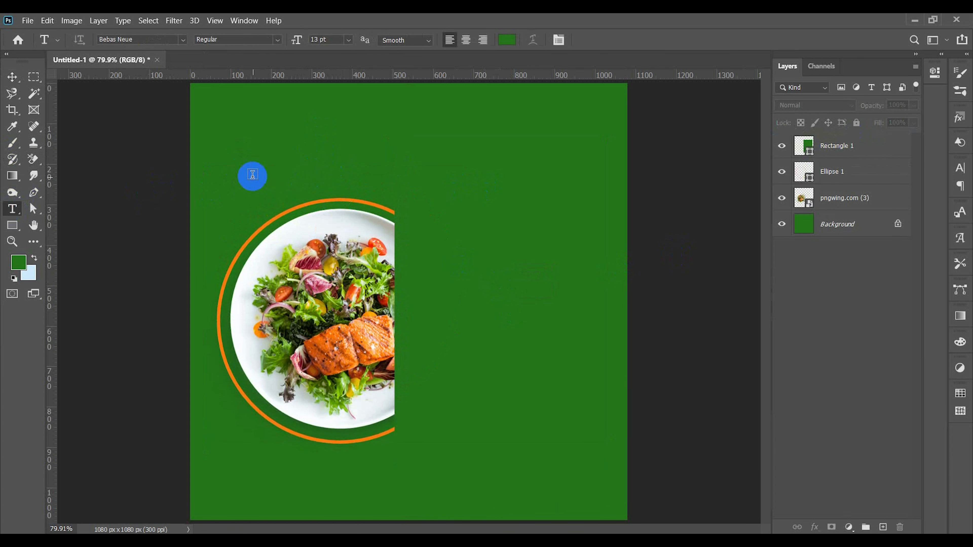
left_click(252, 172)
key("BackSpace")
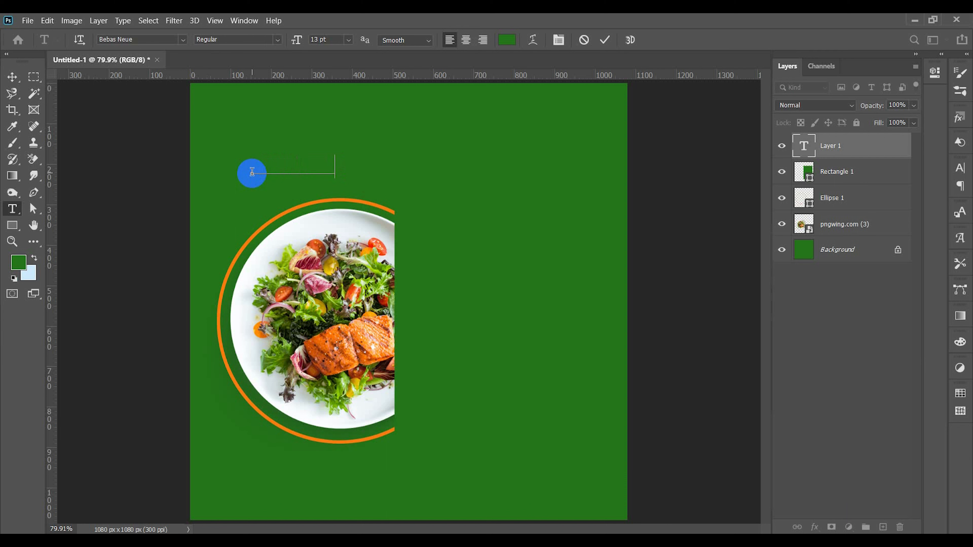
type("TASTY & HEALTHY")
key("ctrl+a")
left_click(507, 40)
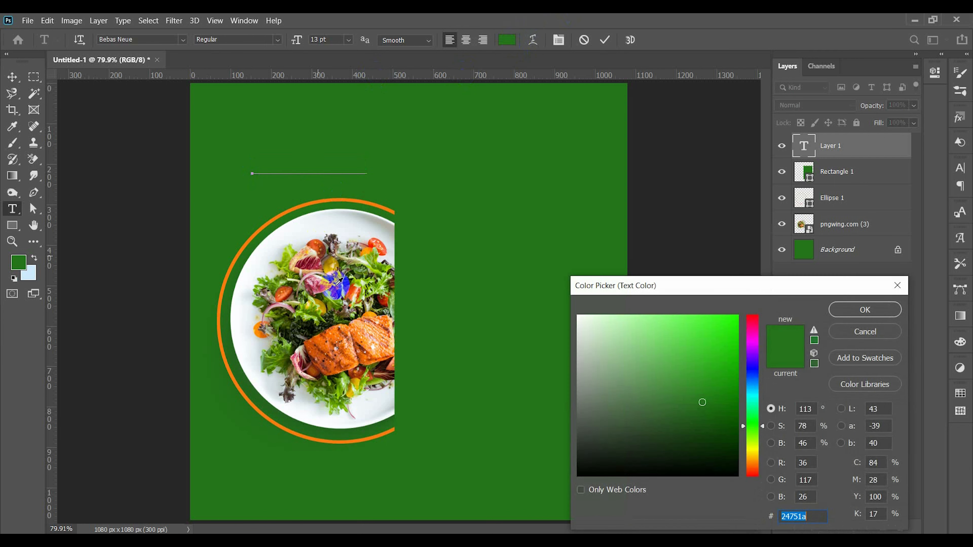
left_click(344, 326)
left_click(850, 315)
left_click(605, 40)
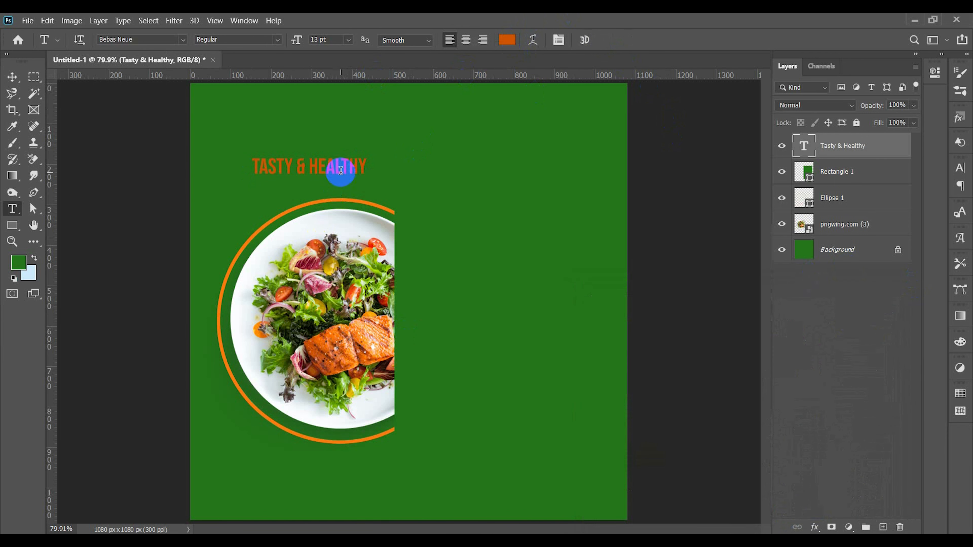
Step: Move the "Tasty & Healthy" title above the plate and scale it to about 222%
key("v")
mouse_move(265, 168)
left_mouse_down()
mouse_move(383, 155)
mouse_move(492, 164)
mouse_move(464, 150)
left_mouse_up()
key("ctrl+t")
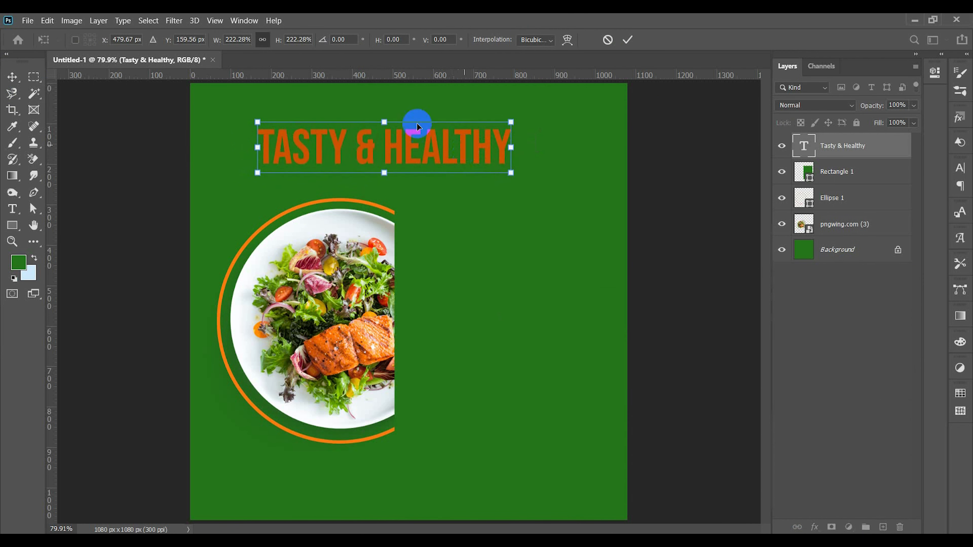
key("Return")
Step: Align the title to the canvas and centre it horizontally
left_click(436, 49)
left_click(463, 152)
left_click(474, 170)
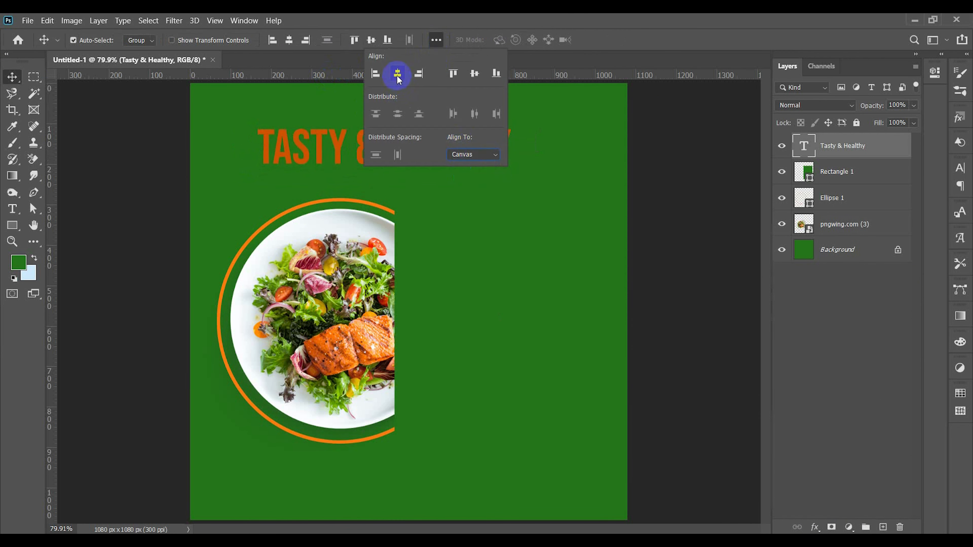
left_click(391, 69)
left_click(330, 135)
Step: Recolour the word "Tasty" in the title with the white sampled from the plate
double_click(364, 147)
left_click_drag(367, 147, 114, 186)
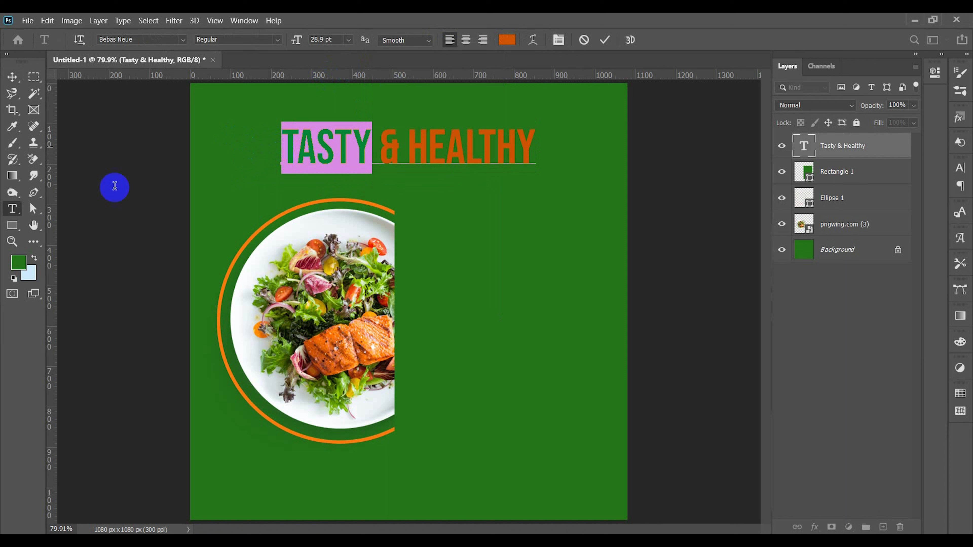
left_click(506, 45)
left_click(296, 218)
left_click(867, 309)
Step: Recolour the title's ampersand to light orange #fe890e, sampled from the salmon
left_click_drag(536, 149, 379, 150)
left_click(510, 47)
left_click(293, 218)
left_click(866, 309)
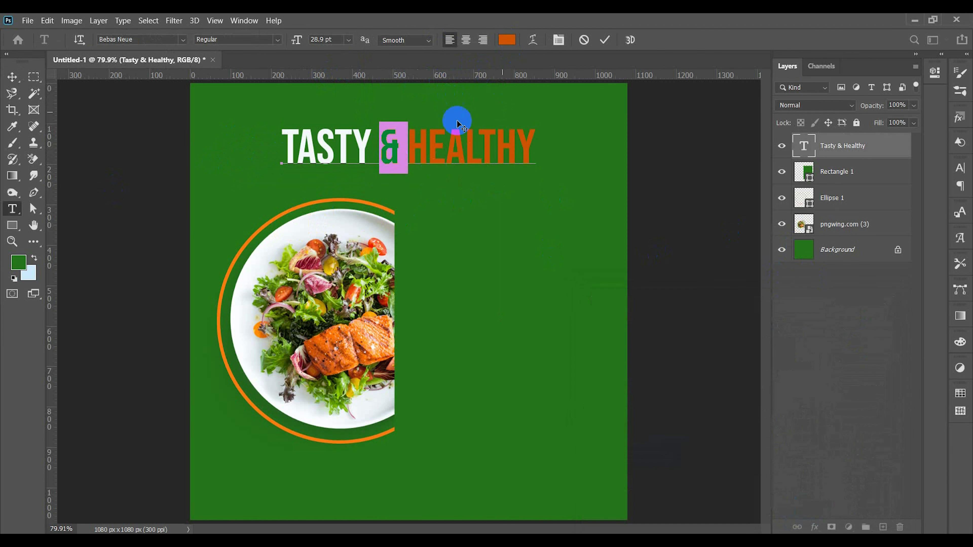
left_click(507, 41)
left_click(359, 327)
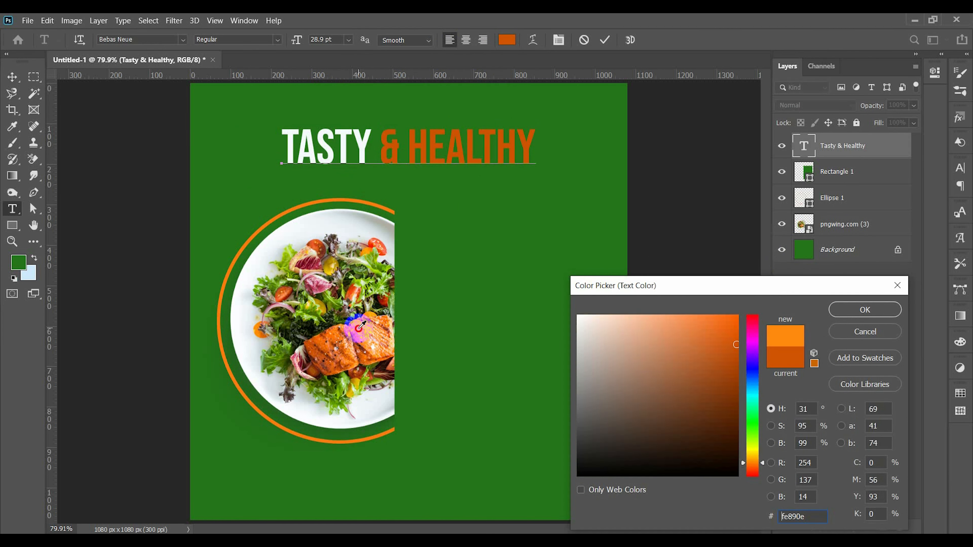
left_click(905, 293)
Step: Recolour the word "Healthy" with the plate's white and commit the title text
double_click(475, 142)
left_click(503, 40)
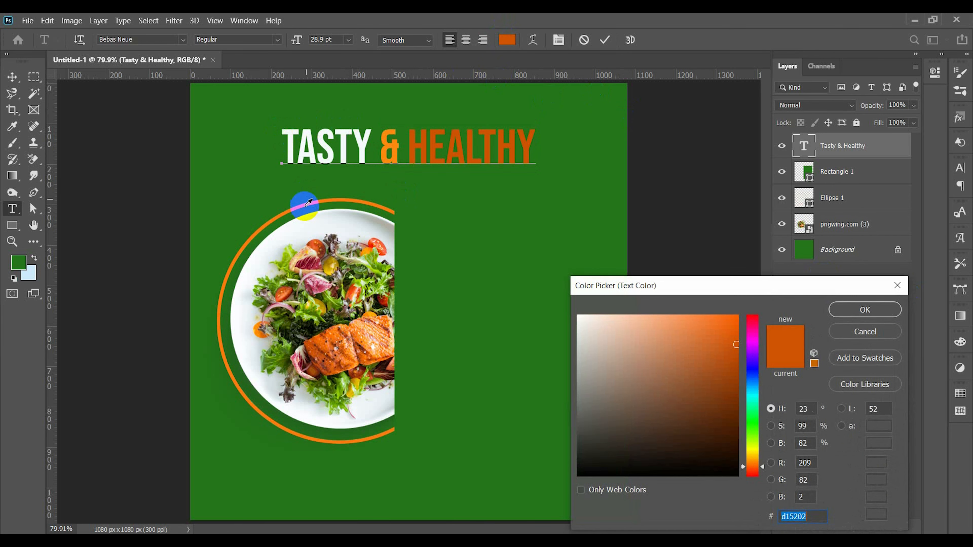
left_click(301, 221)
left_click(866, 308)
left_click(603, 38)
key("v")
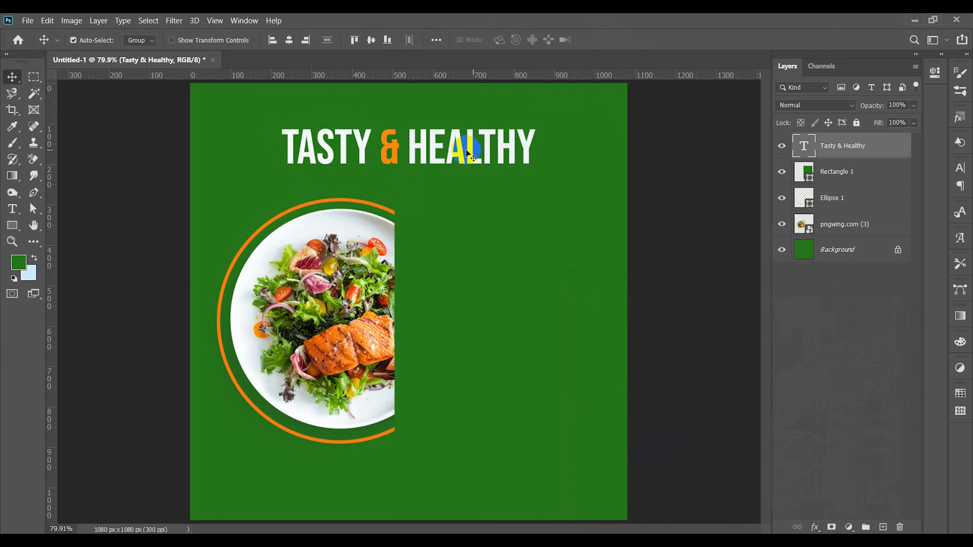
Step: Change the title's font to Advertising Script Bold
double_click(450, 147)
left_click(141, 40)
type("adv")
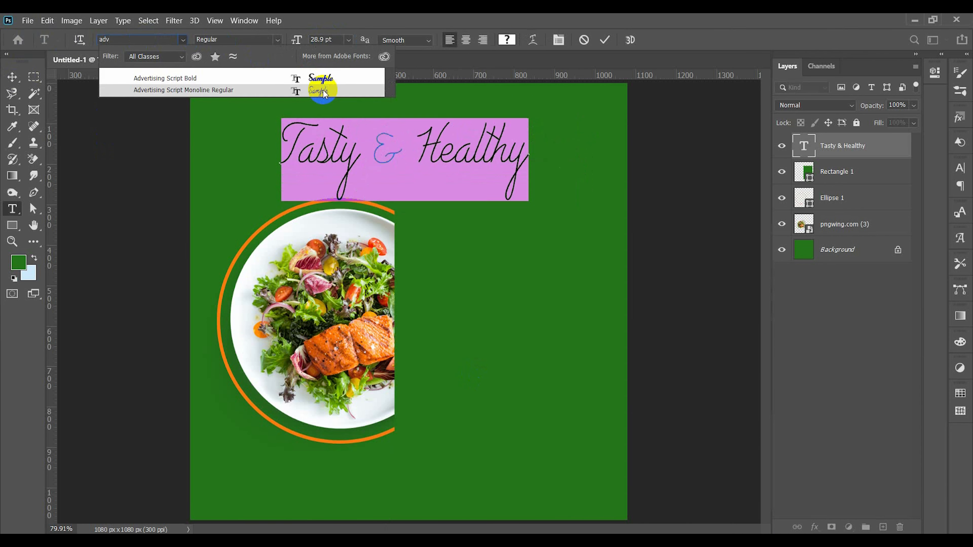
left_click(321, 79)
left_click(605, 40)
Step: Move the script title slightly up and centre it horizontally on the canvas
left_click(19, 77)
mouse_move(513, 156)
left_mouse_down()
mouse_move(486, 134)
mouse_move(485, 151)
left_mouse_up()
left_click(289, 40)
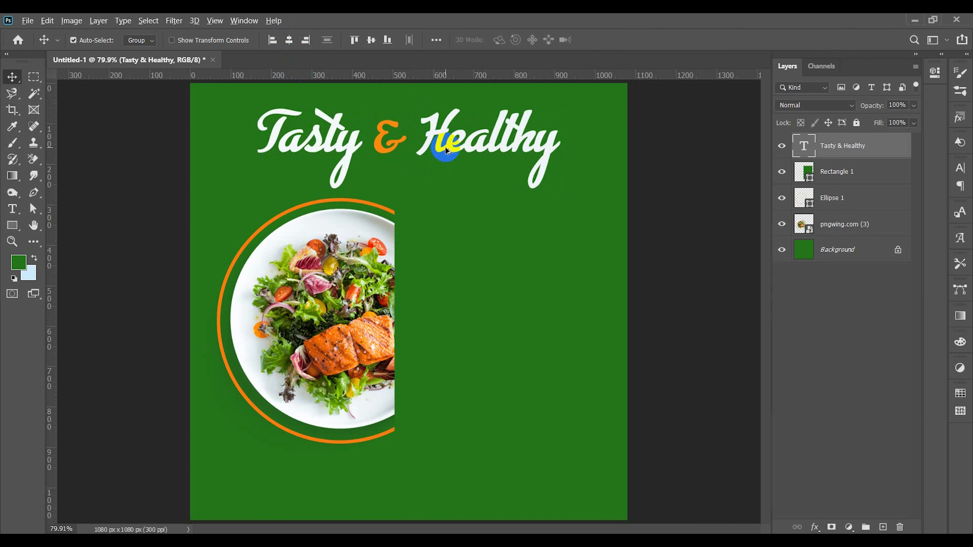
Step: Duplicate the title below itself and replace the copy's text with "The Weekend Only"
mouse_move(442, 149)
left_mouse_down("alt")
mouse_move(475, 196)
mouse_move(515, 193)
mouse_move(497, 222)
left_mouse_up("alt")
double_click(496, 222)
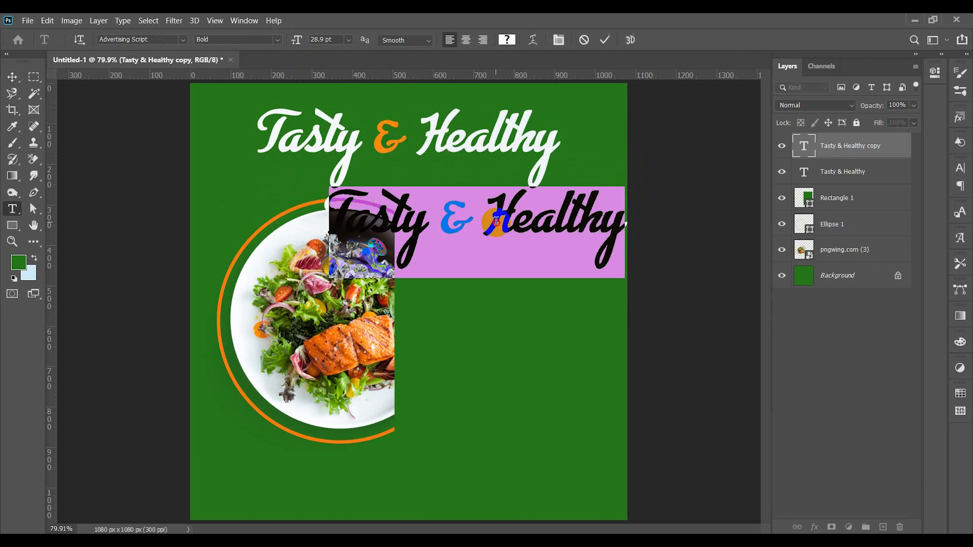
type("The We")
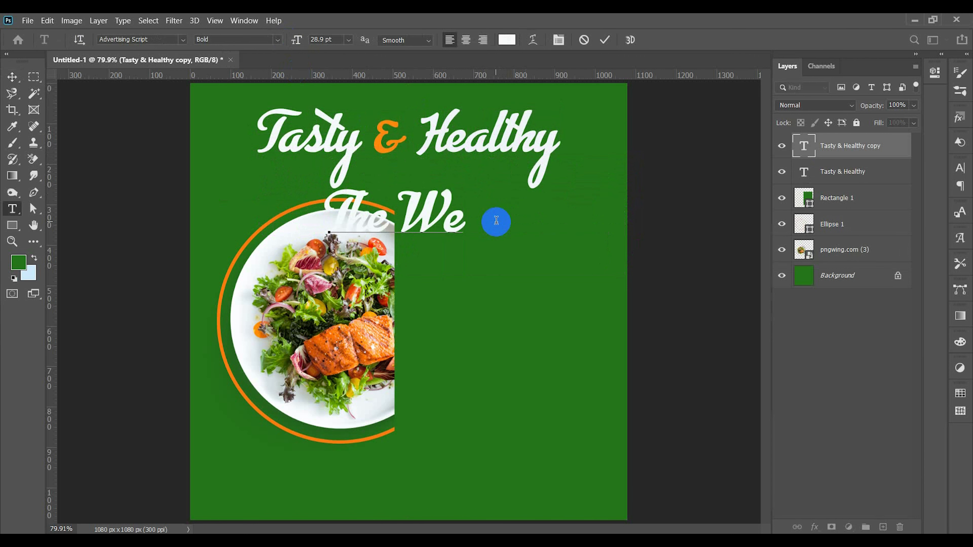
type("ekend O")
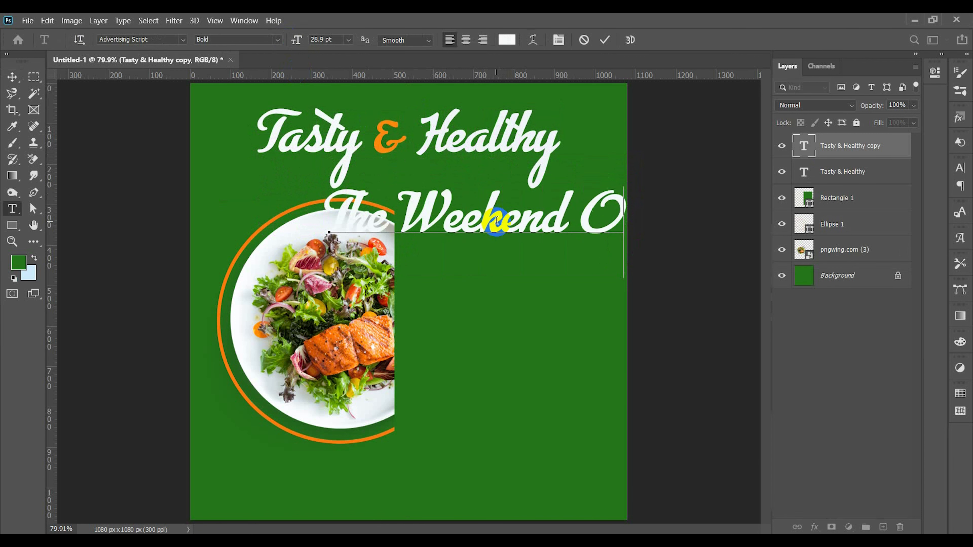
Step: Set "The Weekend Only" in Cheria Regular at 17.9 pt and place it beneath the title, between its descenders
key("ctrl+a")
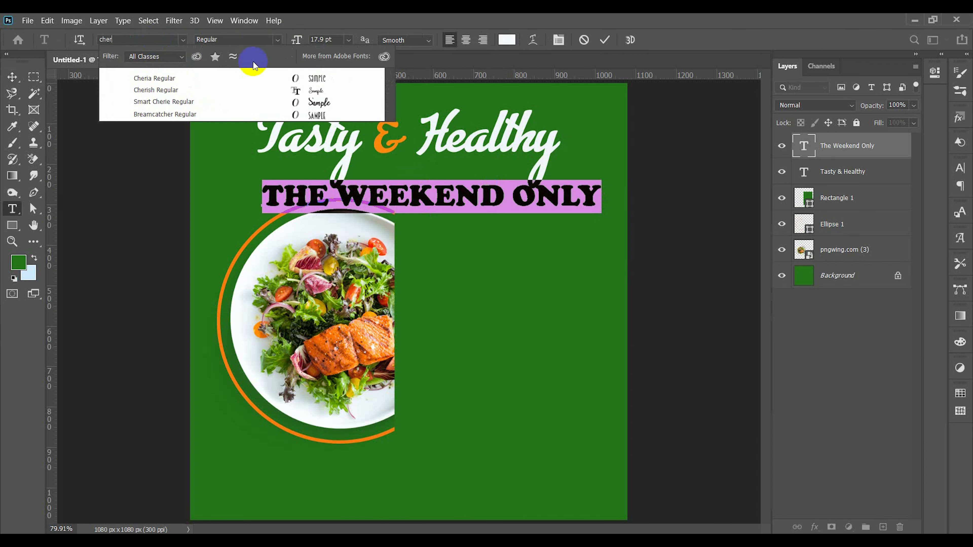
left_click(268, 78)
left_click(604, 40)
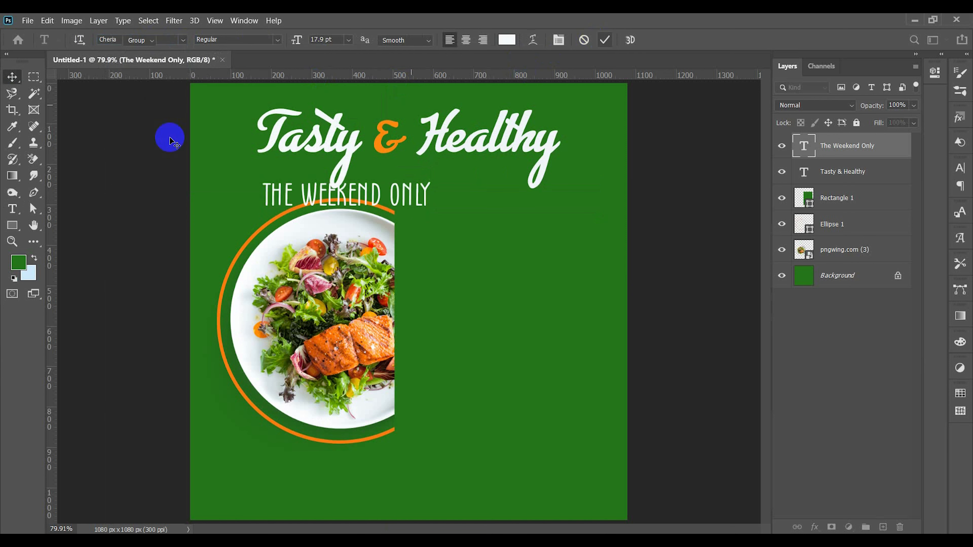
left_click(13, 79)
left_click_drag(377, 194, 472, 189)
Step: Recolour "The Weekend Only" with the ampersand's orange #fe890e and commit the text
key("Return")
left_click(507, 39)
left_click(385, 121)
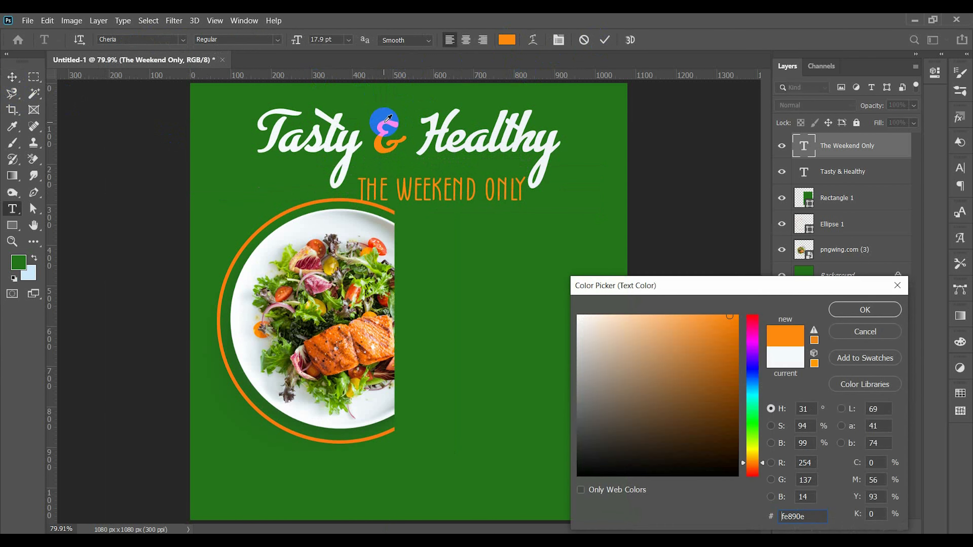
left_click(843, 311)
left_click(604, 41)
Step: Select the salad plate together with its orange ring and nudge both slightly down, away from the headline
key("v")
left_click(251, 231)
left_click(292, 297, "shift")
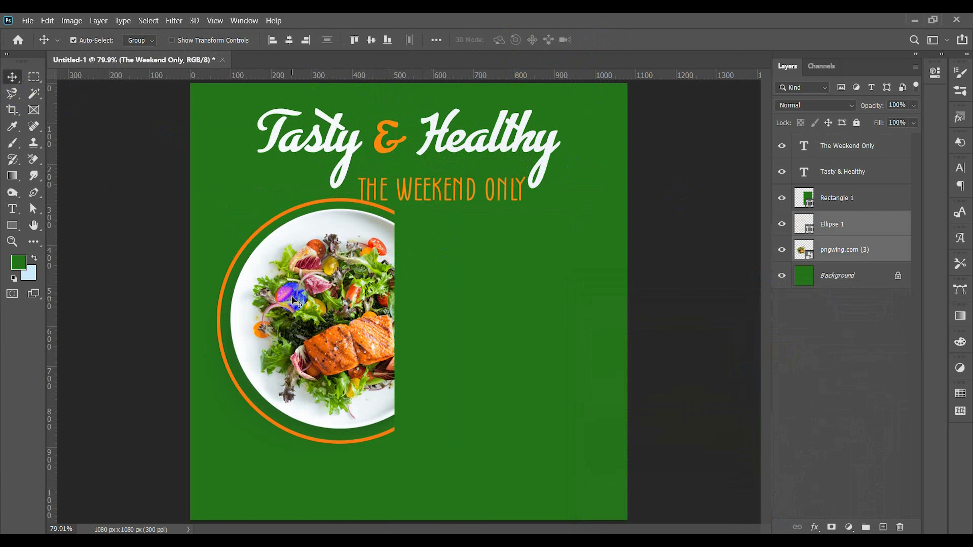
key("Down")
key("Down")
key("Down")
key("Down")
key("Down")
key("Down")
key("Down")
key("Down")
key("Down")
key("Down")
key("Down")
key("Down")
key("Down")
key("Down")
key("Down")
key("Down")
key("Down")
key("Down")
key("Down")
key("Down")
key("Down")
key("Down")
key("Down")
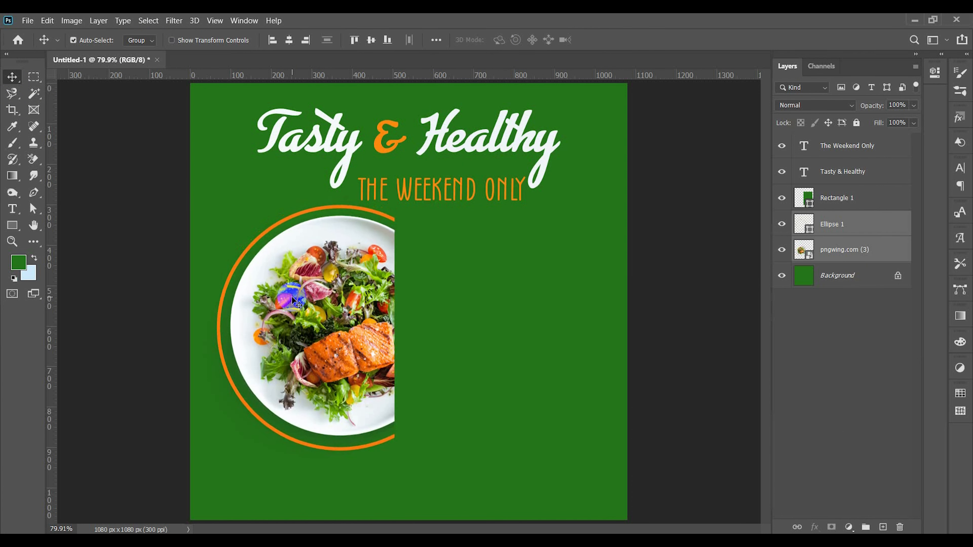
Step: Nudge "The Weekend Only" slightly up, closer to the script title
left_click(282, 175)
left_click(409, 186)
key("Up")
key("Up")
key("Up")
key("Up")
key("Up")
key("Up")
key("Up")
key("Up")
key("Up")
key("Up")
key("Up")
key("Up")
key("Up")
key("Up")
key("Up")
key("Up")
key("Up")
key("Up")
key("Up")
key("Up")
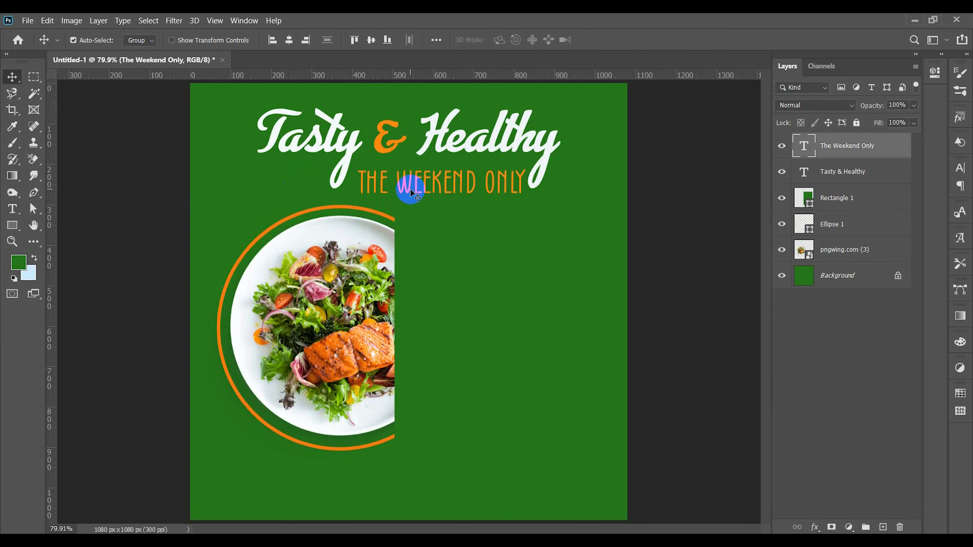
Step: Recolour all of "The Weekend Only" off-white #f2f7fa, sampled from the plate
double_click(414, 186)
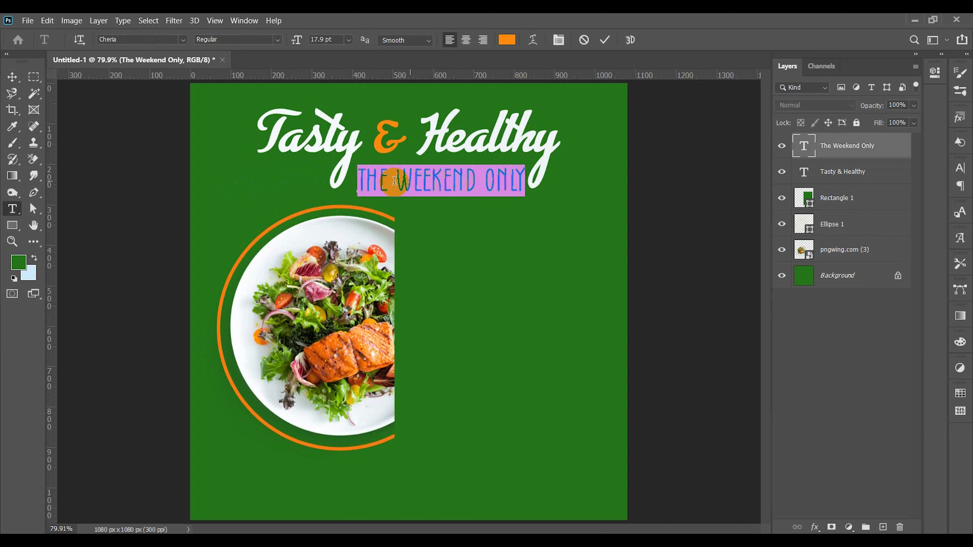
left_click(507, 40)
left_click(323, 254)
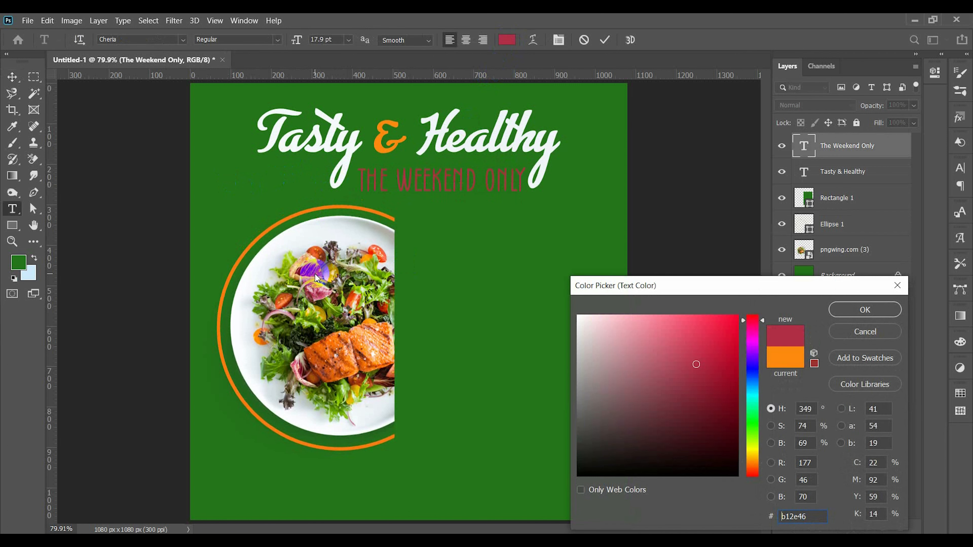
left_click(313, 237)
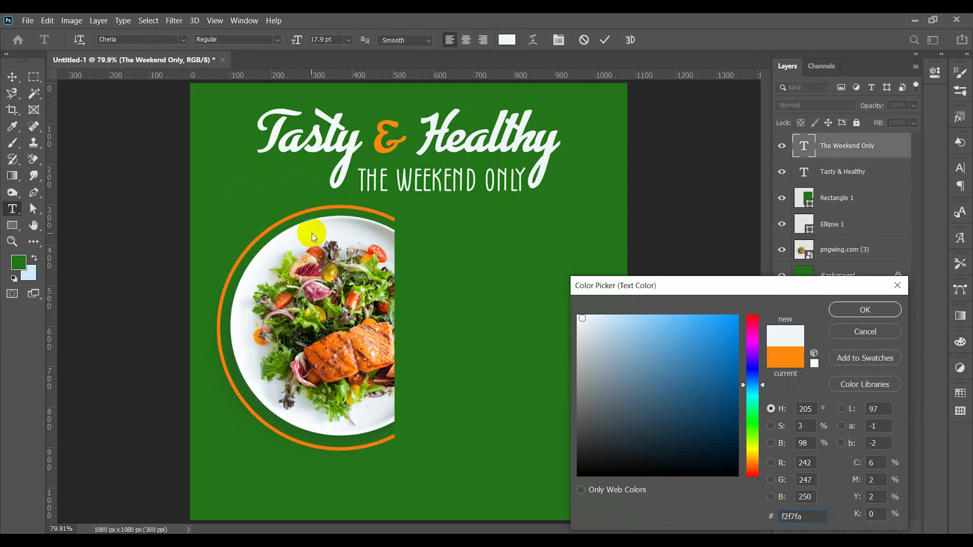
left_click(856, 310)
Step: Recolour the words "Only" and "The" with the ampersand's orange #fe890e and commit the text
double_click(504, 178)
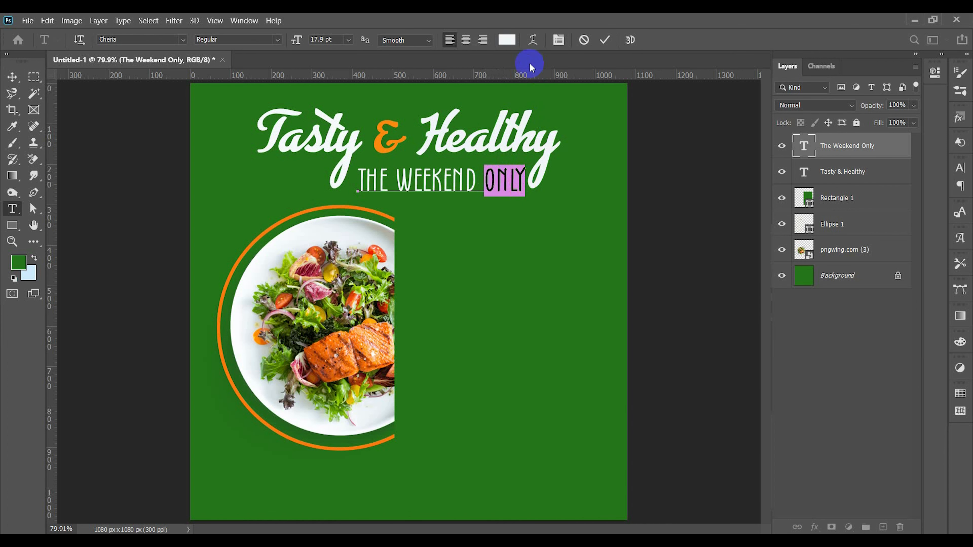
left_click(506, 40)
left_click(388, 132)
left_click(804, 308)
double_click(364, 178)
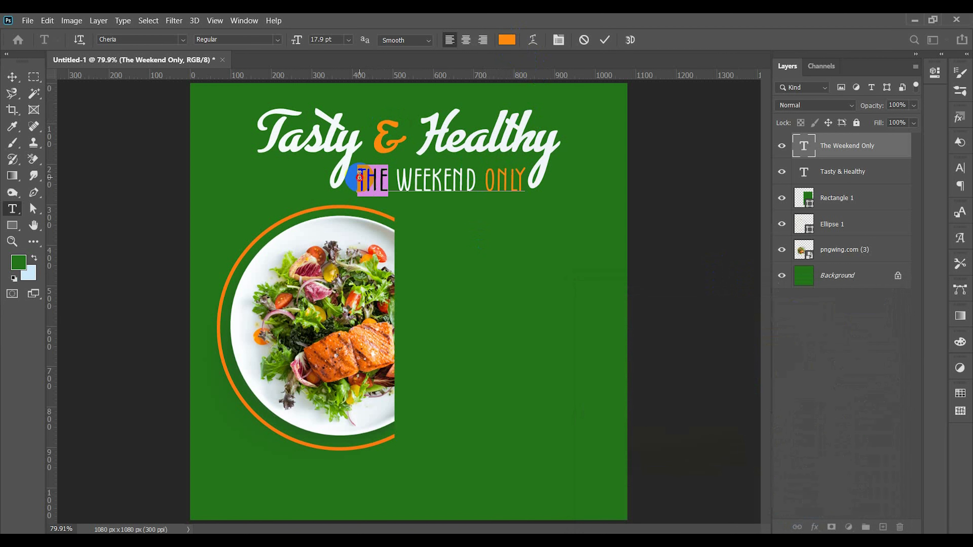
left_click(507, 40)
left_click(386, 131)
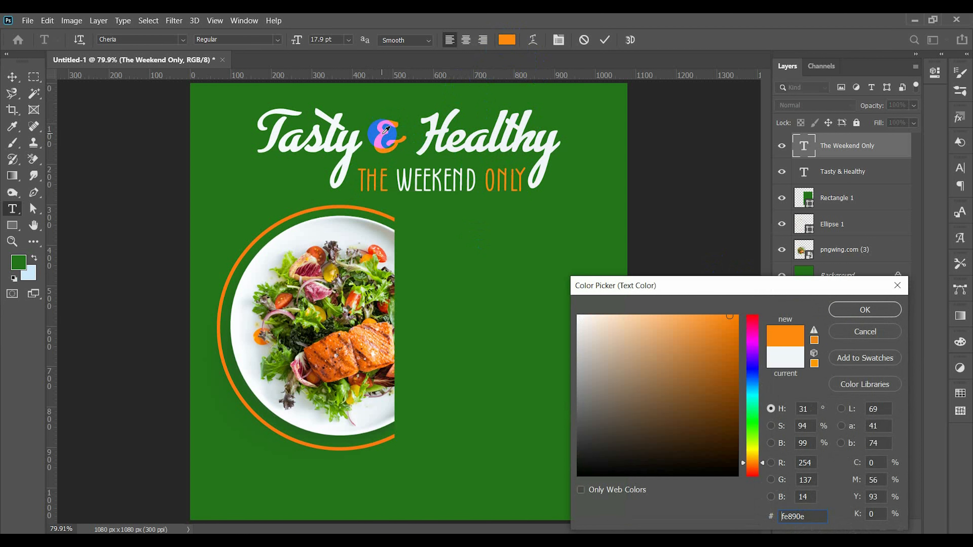
left_click(842, 311)
left_click(605, 40)
Step: Fine-tune the position of "The Weekend Only" between the title's descenders, moving it slightly up
key("v")
left_click(481, 198)
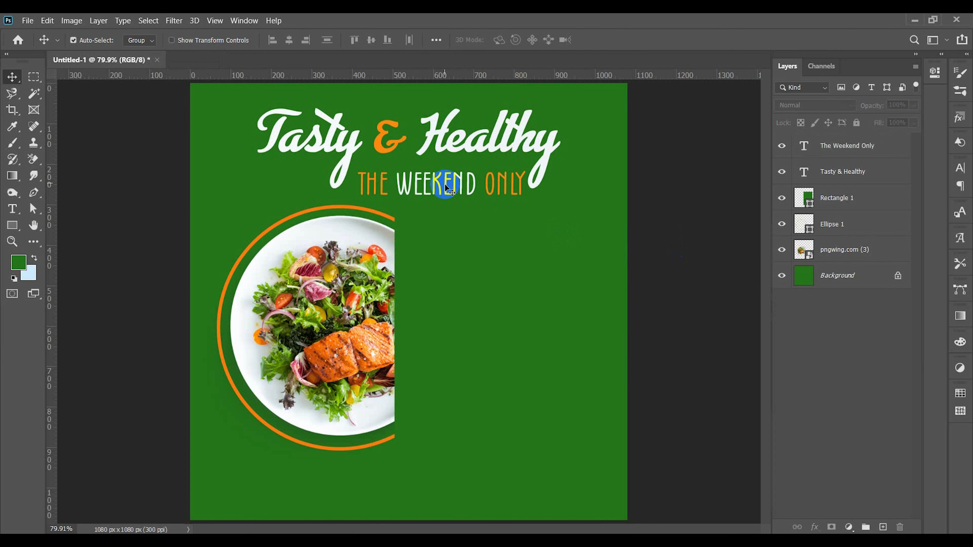
double_click(521, 148)
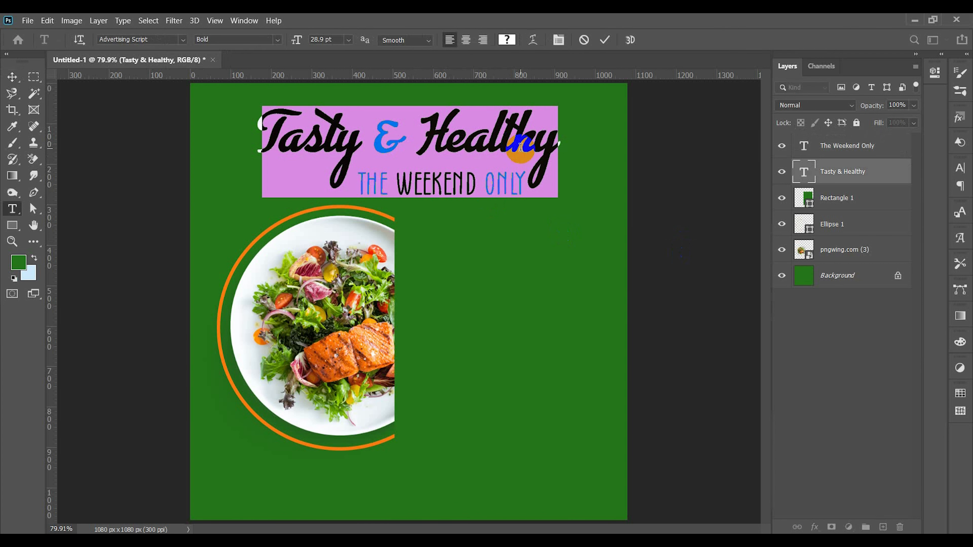
left_click(605, 40)
left_click_drag(462, 190, 460, 186)
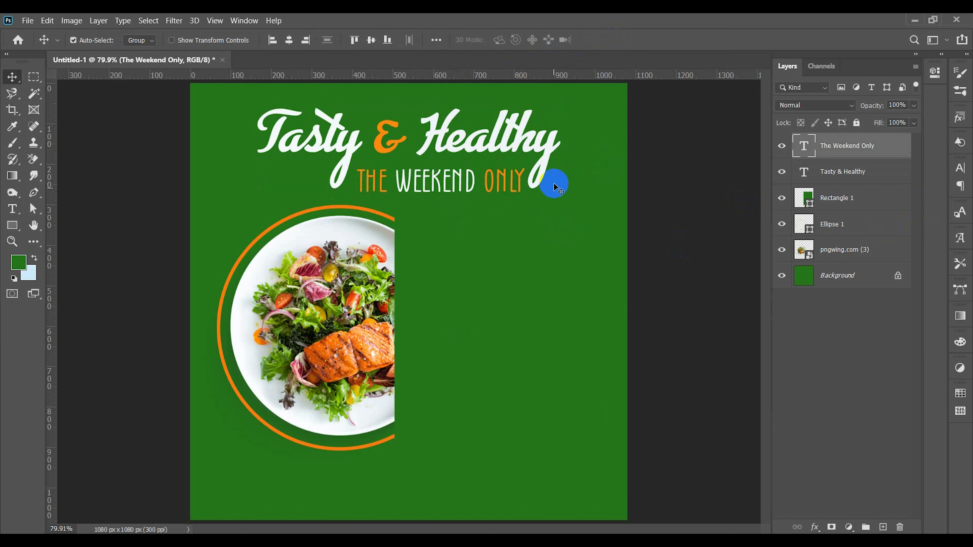
Step: Add the text "Special Delicious Food Menu" beside the plate, broken into three lines: "Special", "Delicious Food" and "Menu"
left_click(12, 209)
left_click(450, 256)
type("SPEC")
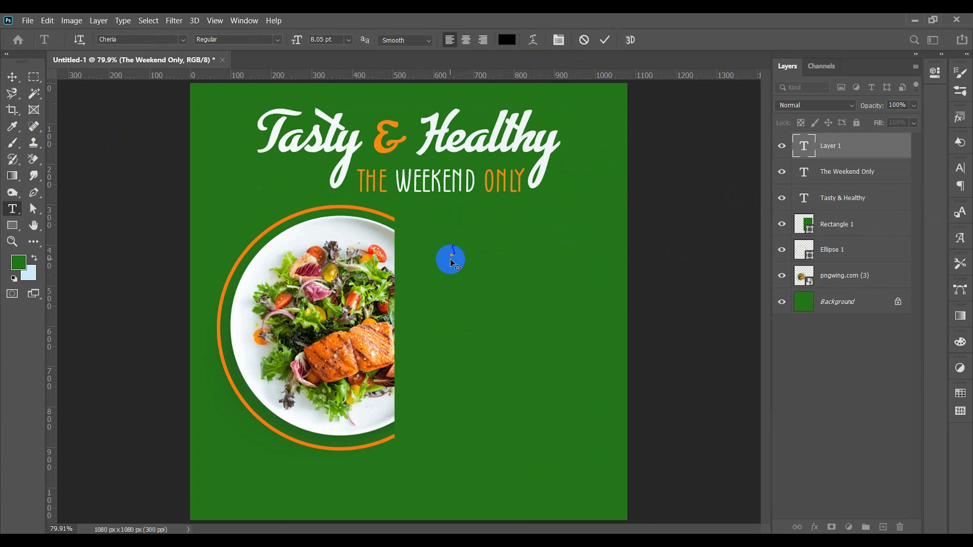
type("IAL DELICIOUS FOOD MENU")
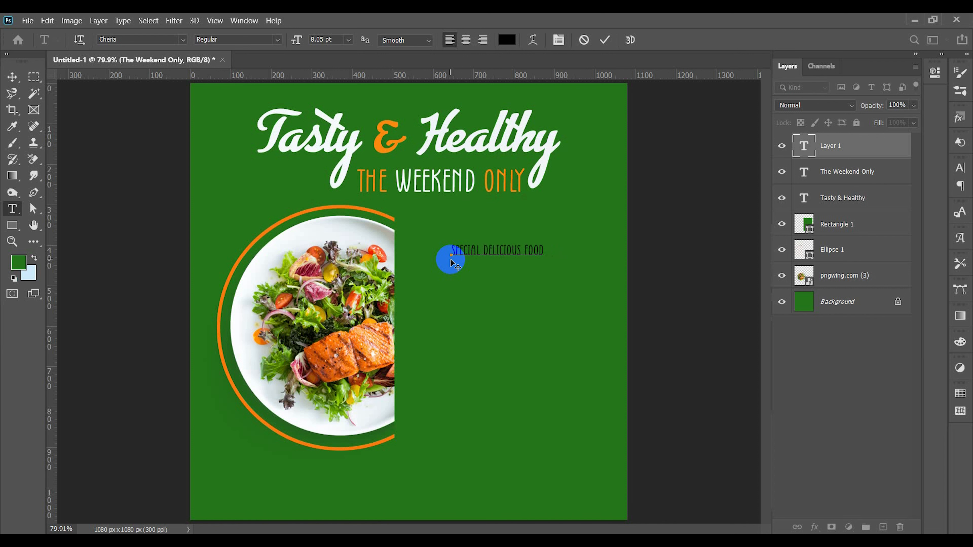
left_click(484, 248)
key("Return")
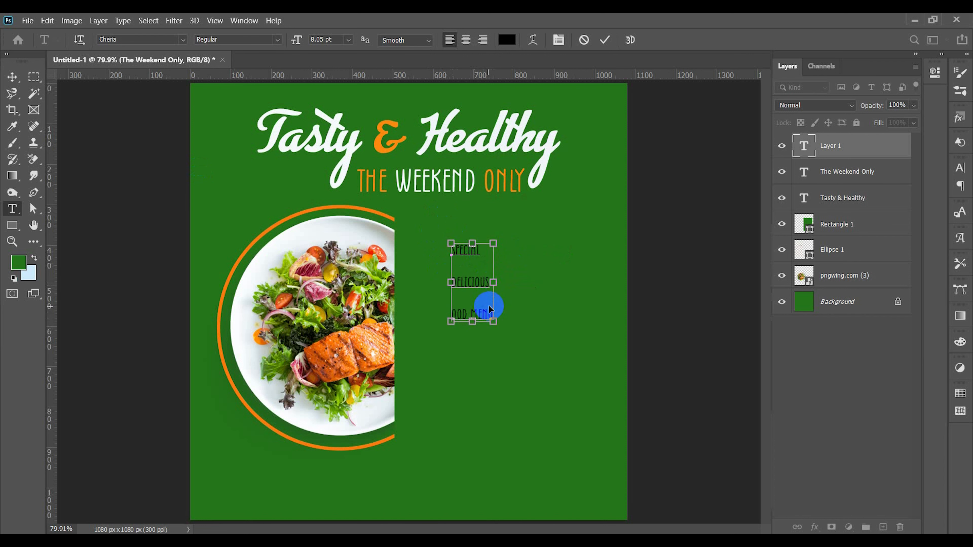
key("ctrl+z")
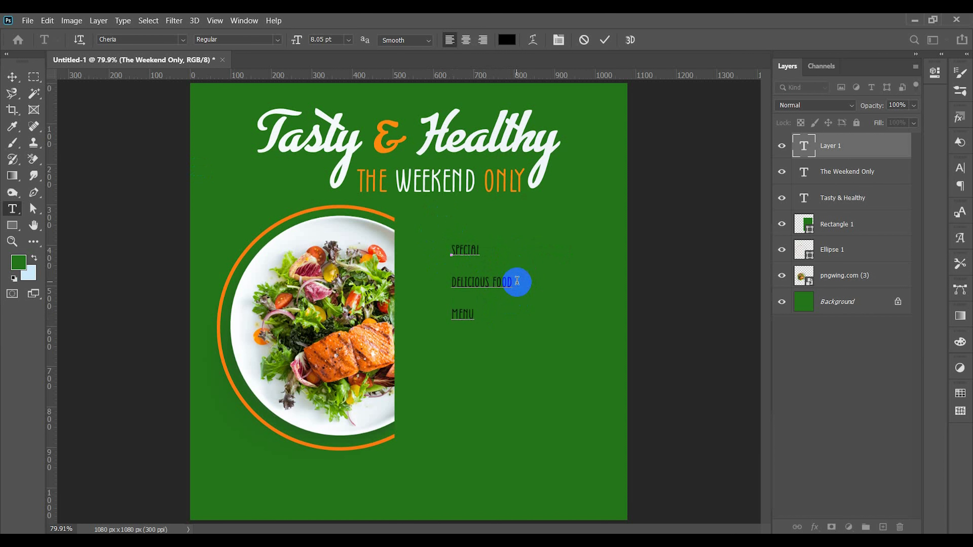
Step: Recolour all three lines of the menu text with the script title's white and commit the text
triple_click(467, 282)
key("ctrl+a")
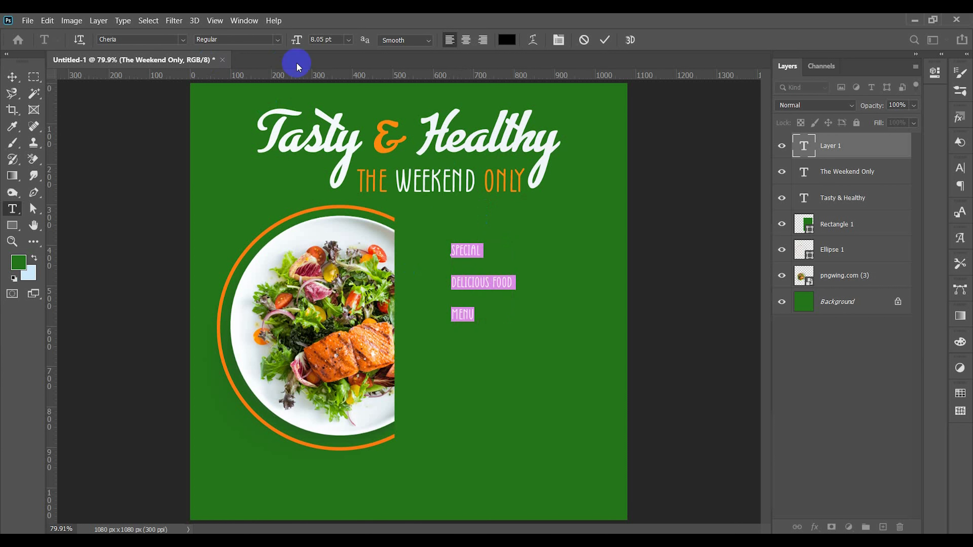
left_click(509, 42)
left_click(332, 131)
left_click(859, 308)
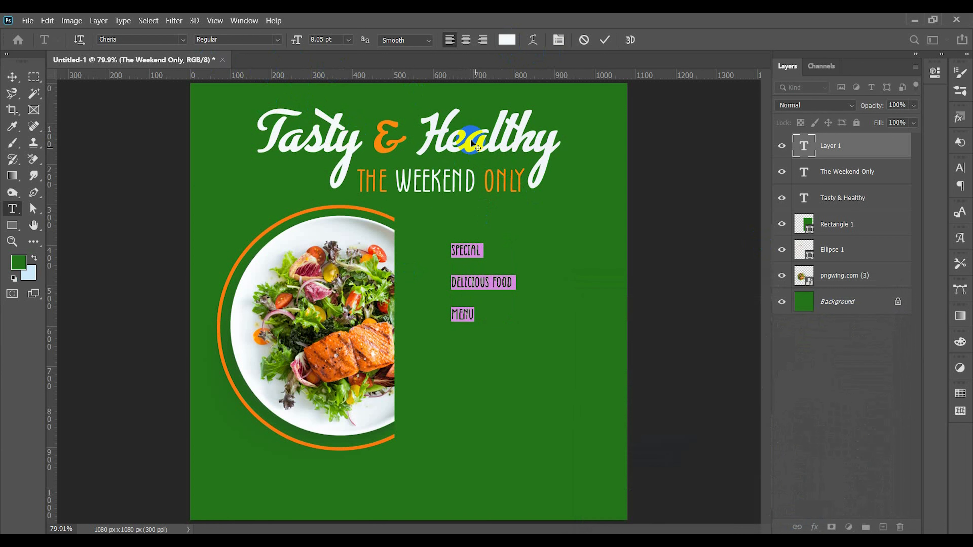
double_click(490, 260)
triple_click(436, 135)
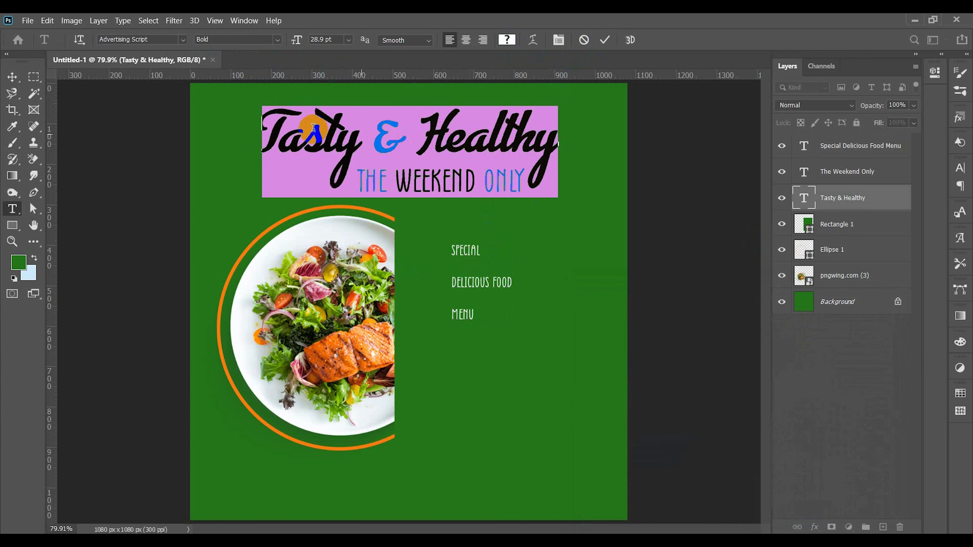
left_click(599, 42)
Step: Set all three lines of the menu text in Advertising Script Bold at 16 pt
triple_click(470, 286)
key("ctrl+a")
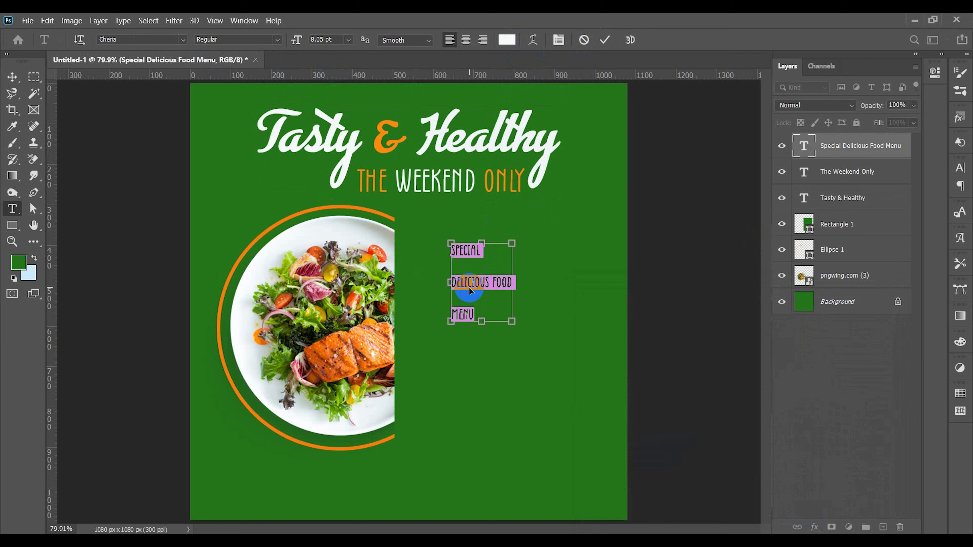
left_click(476, 285)
left_click_drag(482, 254, 477, 317)
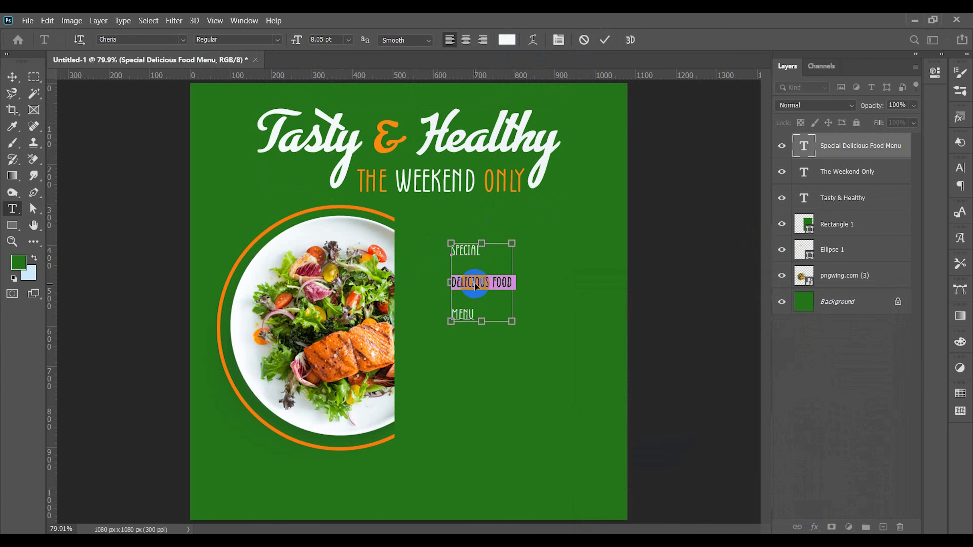
type("adv")
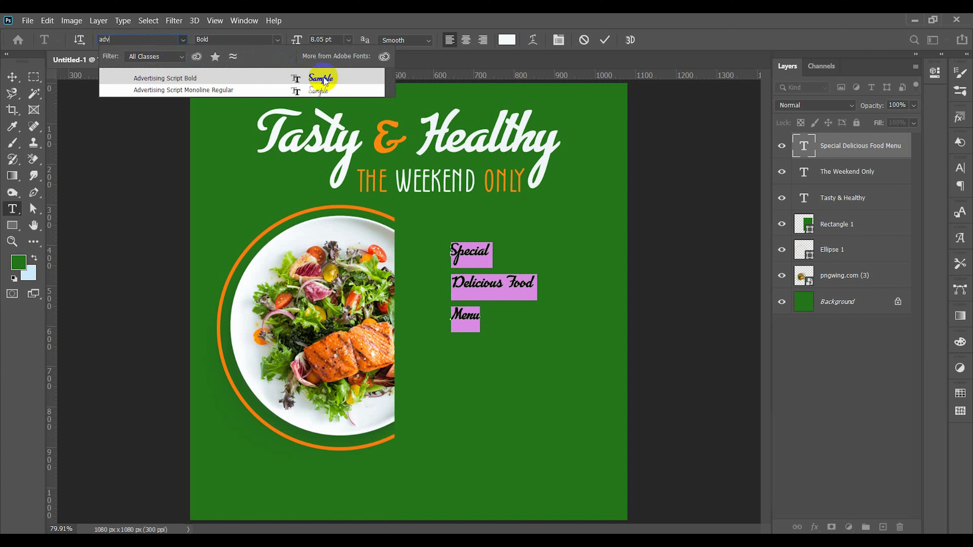
left_click(324, 78)
type("16")
key("Return")
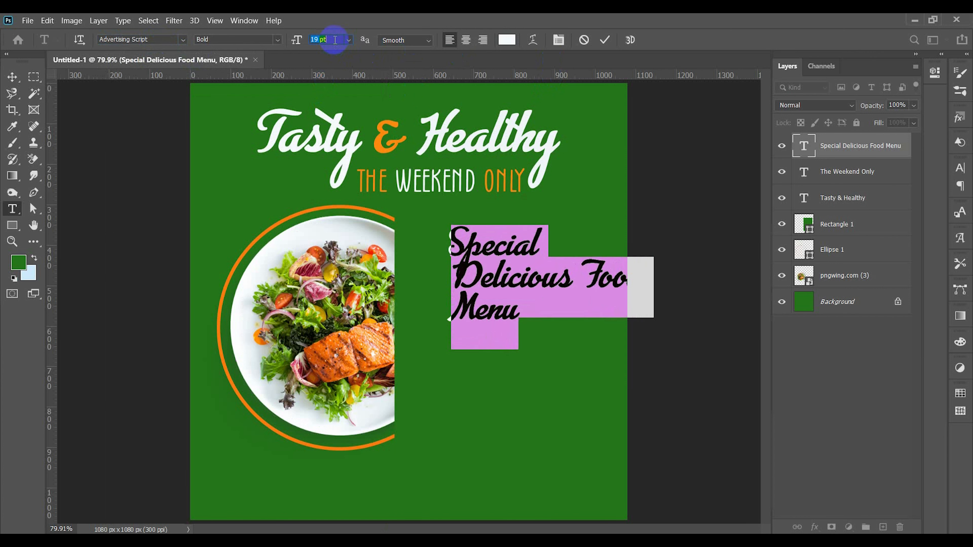
Step: Change the menu text's font to Cooper Black Regular and move the text block close to the plate's cut edge
left_click(162, 39)
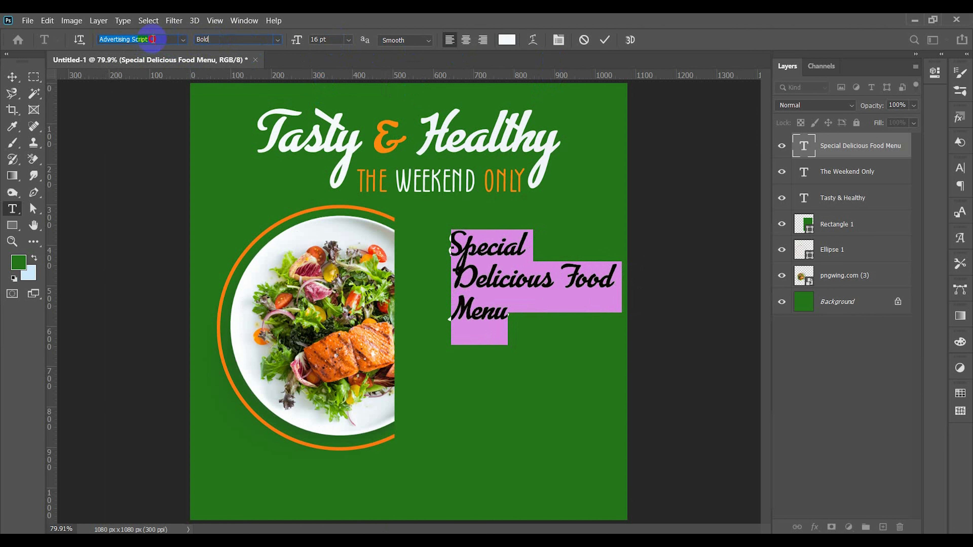
key("Down")
key("Down")
key("Down")
key("Down")
key("Up")
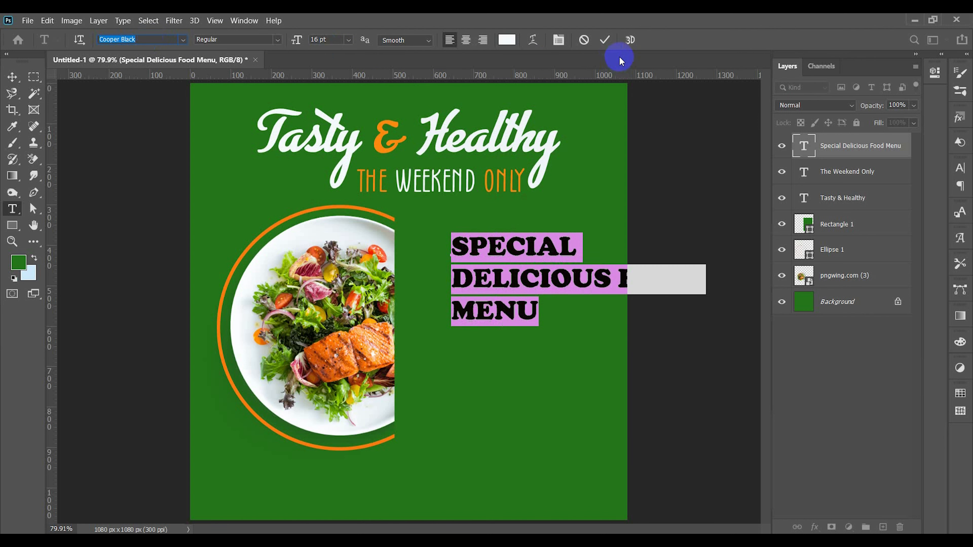
left_click(604, 40)
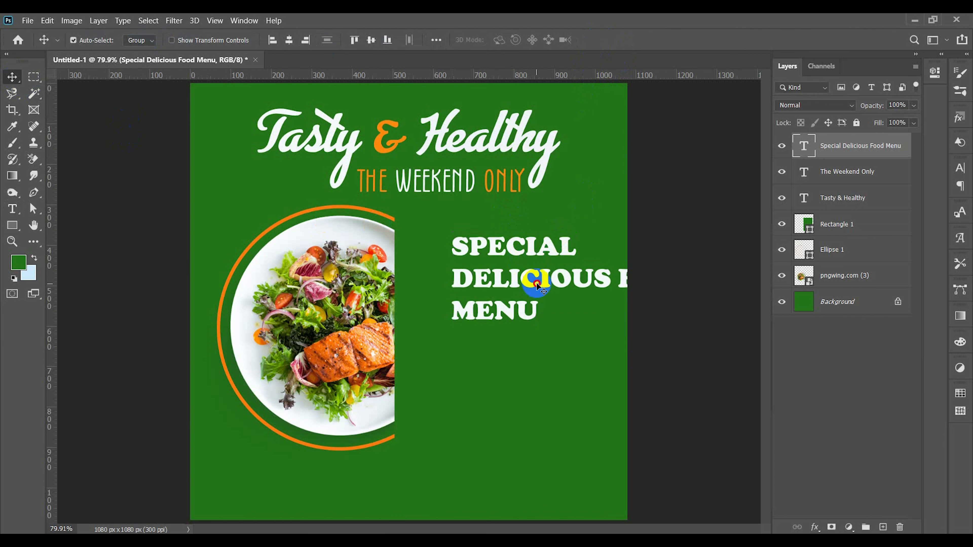
left_click_drag(532, 282, 483, 277)
Step: Enlarge the line "Special" to 21 pt and commit the text
left_click(518, 240)
key("ctrl+a")
left_click_drag(518, 240, 408, 247)
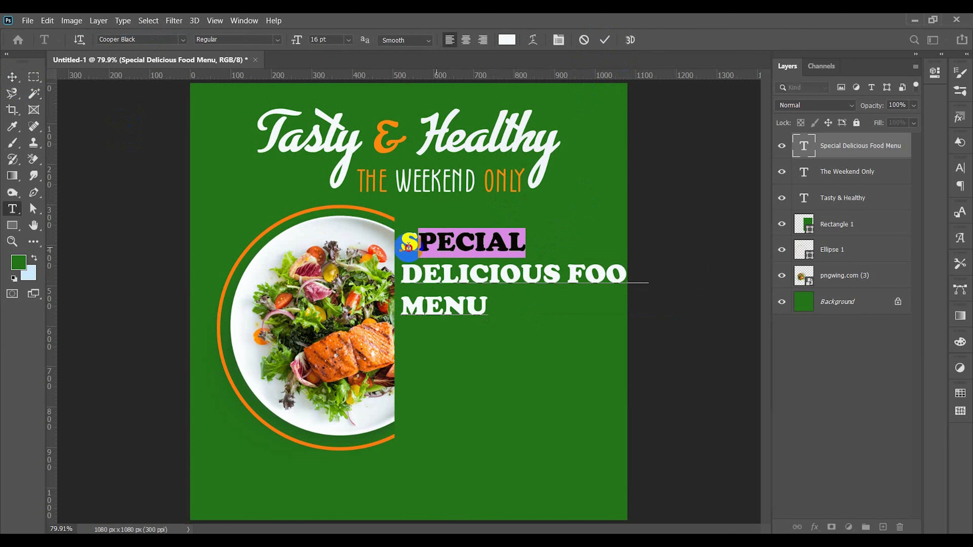
left_click(332, 41)
scroll(332, 42, "up", 5)
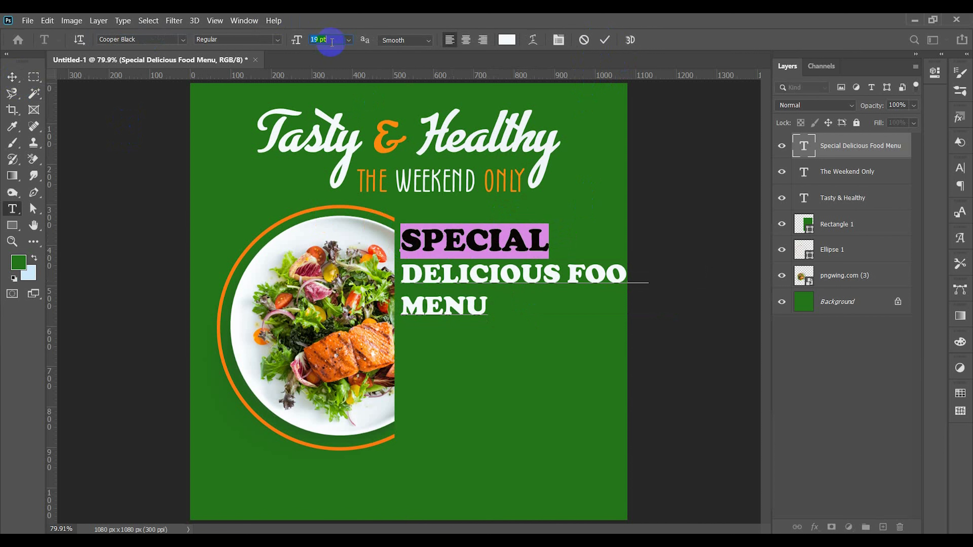
left_click(610, 43)
Step: Reduce the line "Delicious Food" to 13 pt so it fits the canvas, and commit the text
double_click(561, 272)
triple_click(604, 275)
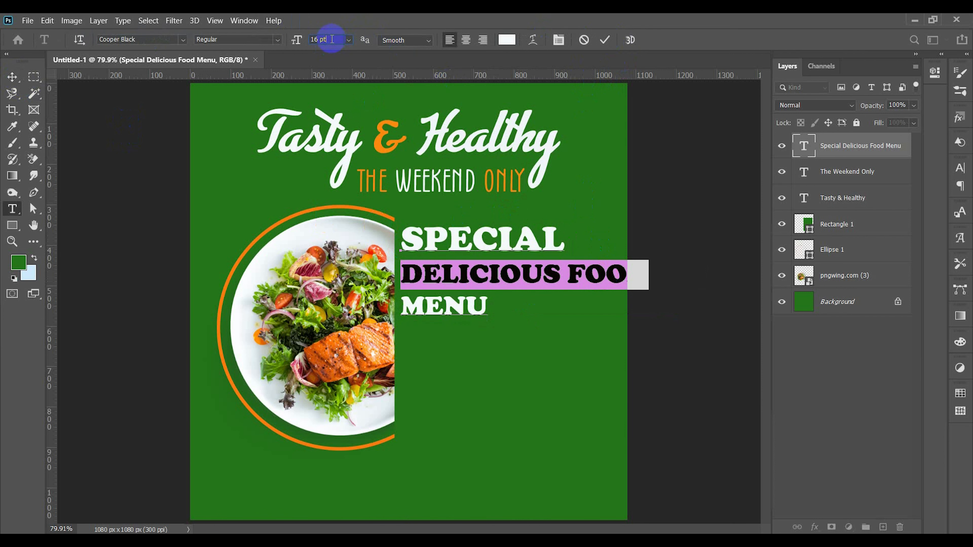
scroll(332, 39, "down", 3)
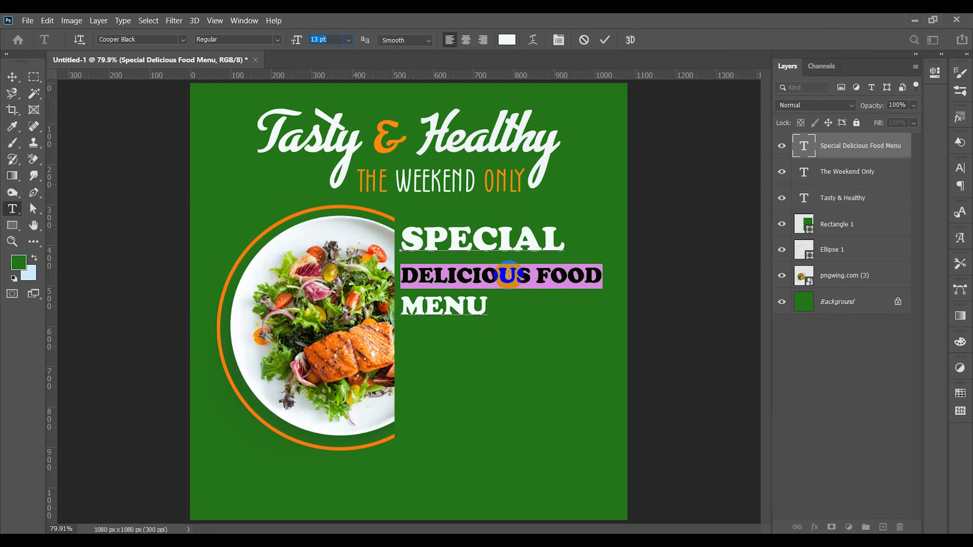
left_click(605, 39)
Step: Enlarge the line "Menu" to 18 pt and commit the text
double_click(458, 309)
triple_click(407, 307)
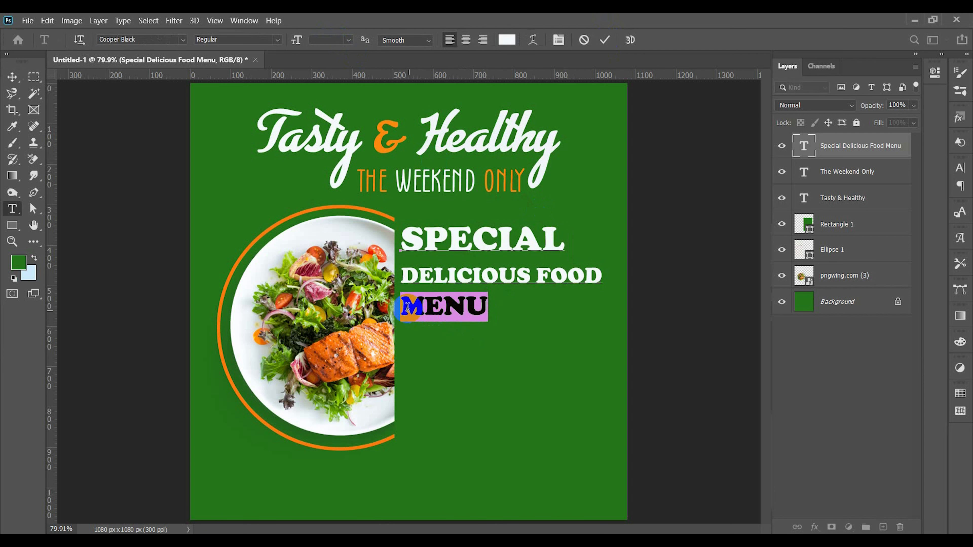
scroll(334, 40, "up", 2)
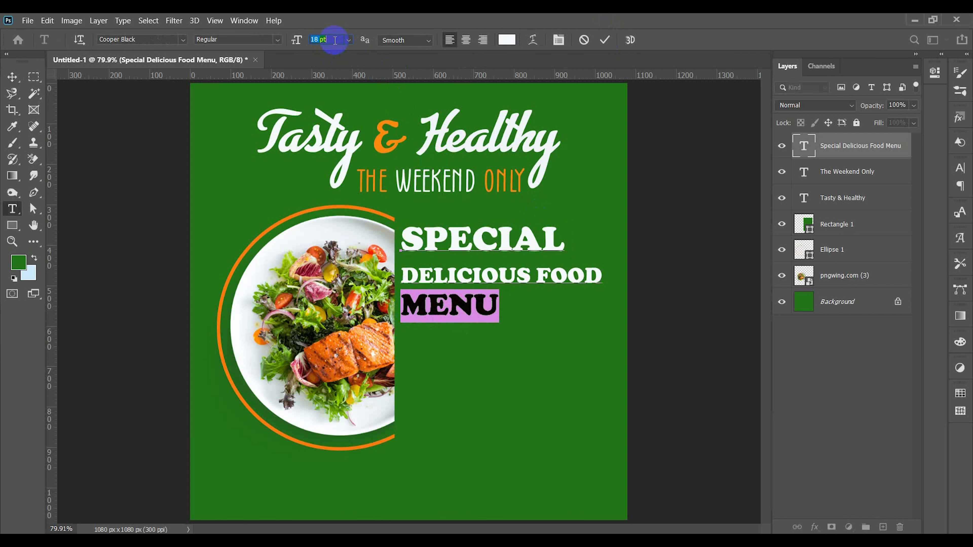
left_click(604, 40)
double_click(489, 277)
triple_click(489, 277)
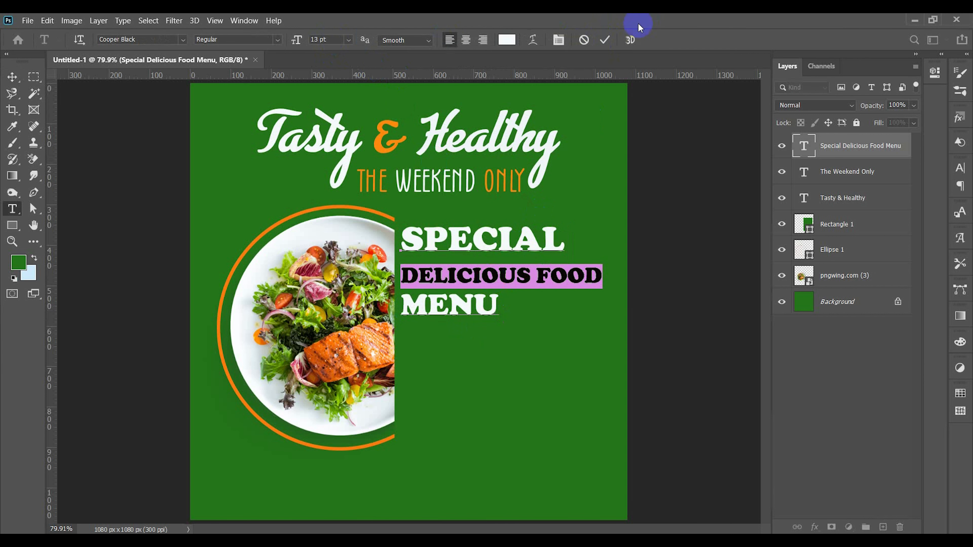
left_click(604, 40)
Step: Reduce the line "Menu" to 13 pt, colour it orange (fe890e) sampled from the headline's ampersand, and commit the text
double_click(487, 308)
left_click_drag(499, 318, 409, 308)
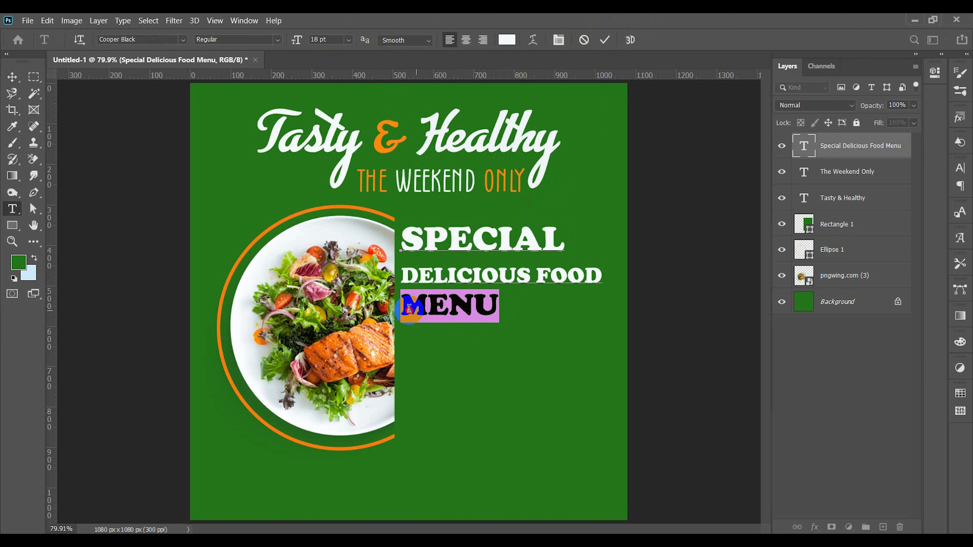
scroll(332, 39, "down", 3)
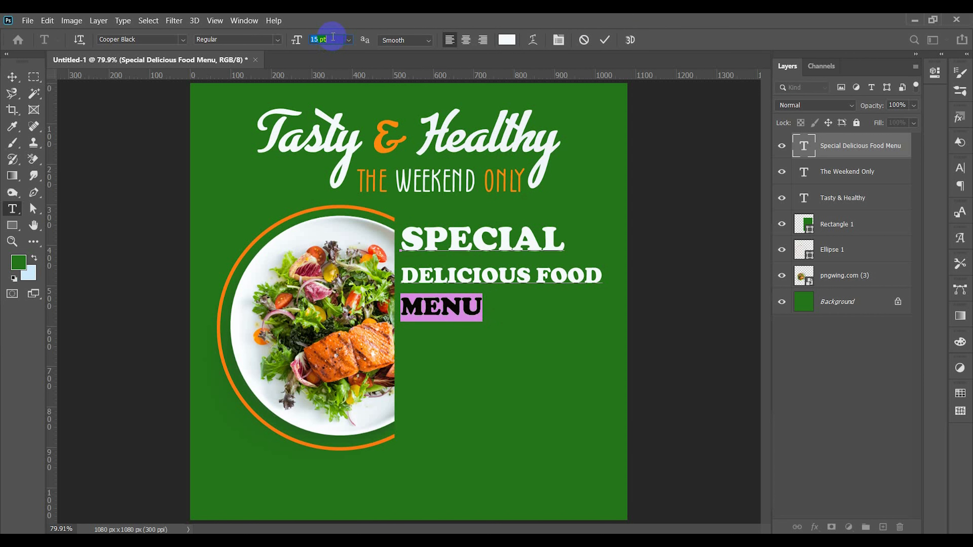
scroll(333, 37, "down", 2)
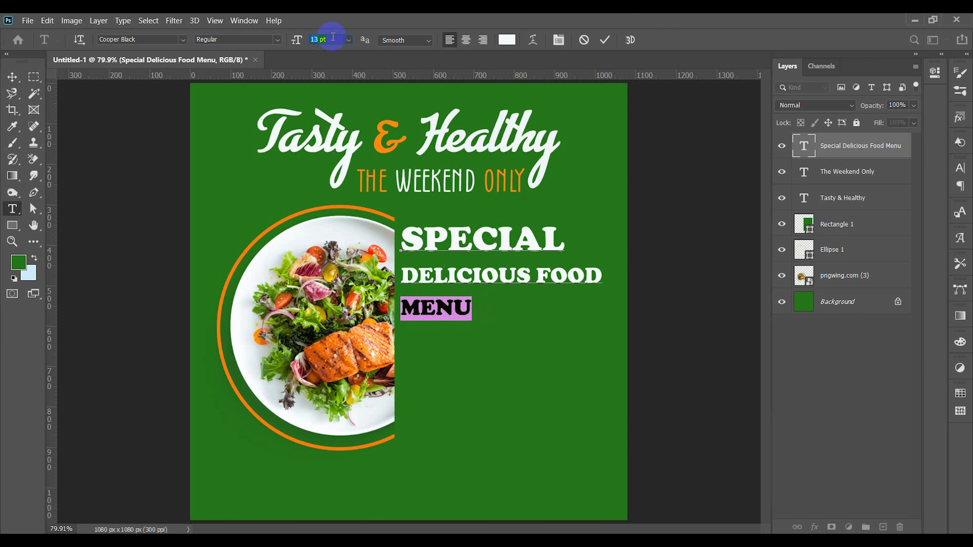
left_click(507, 39)
left_click(388, 134)
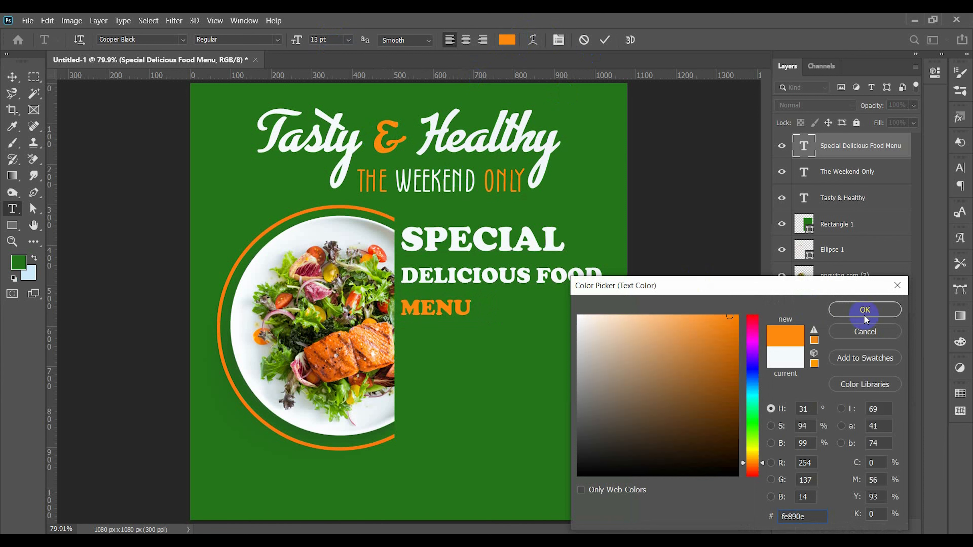
left_click(866, 312)
left_click(604, 40)
key("v")
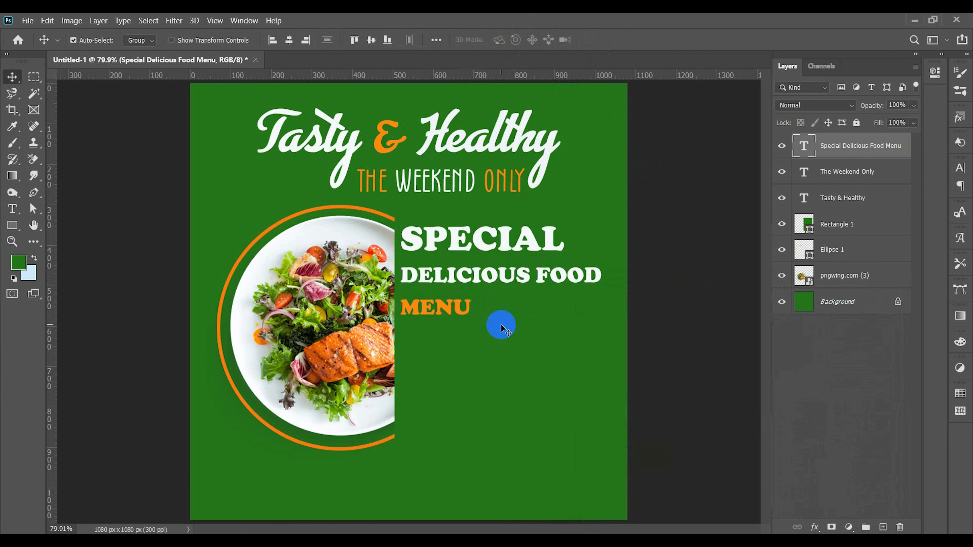
Step: Add a paragraph text box with lorem ipsum placeholder text below the "Menu" line, reaching almost to the canvas edge
left_click(502, 328)
left_click(17, 213)
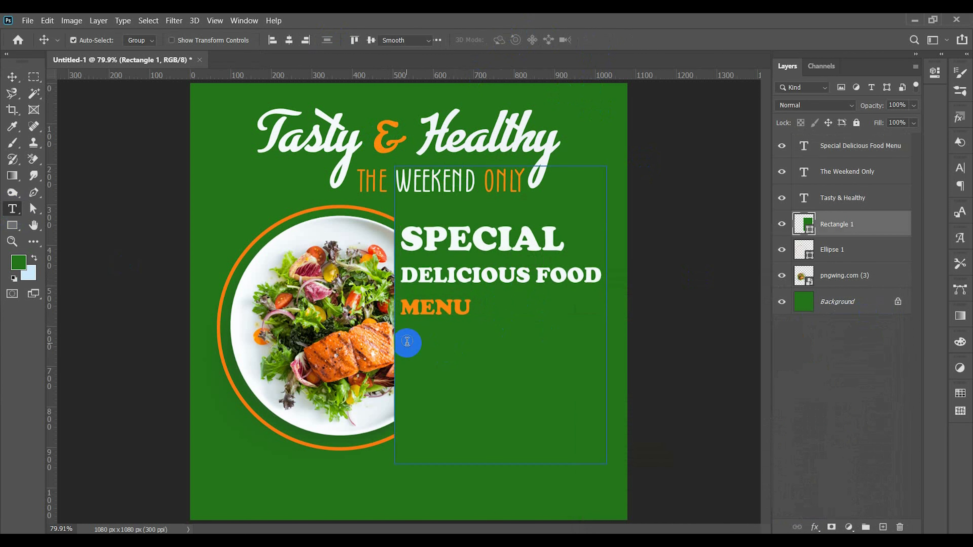
left_click(12, 77)
left_click(99, 207)
key("t")
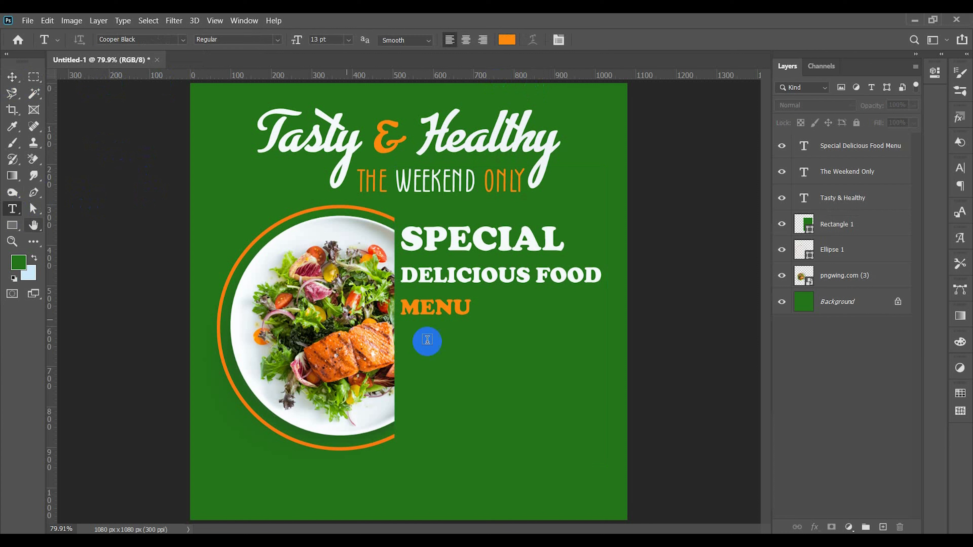
left_click_drag(409, 337, 530, 420)
left_click_drag(613, 429, 618, 436)
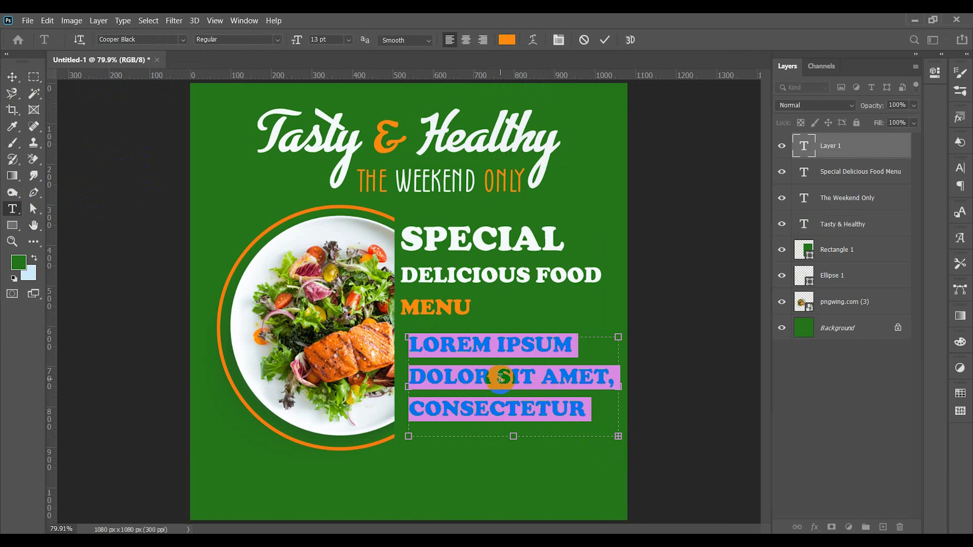
Step: Set the placeholder paragraph to 7 pt Roboto in the Medium style
left_click(336, 40)
scroll(337, 39, "down", 6)
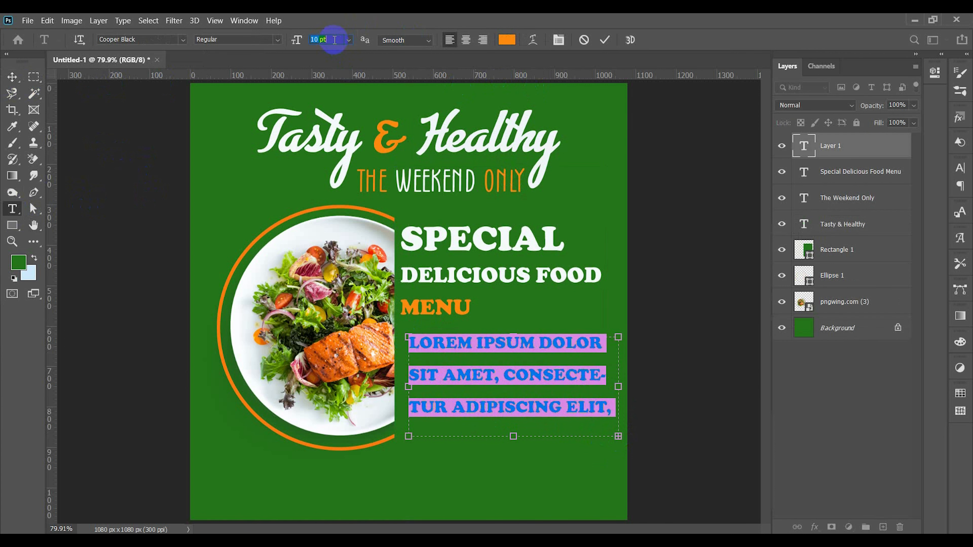
left_click(155, 39)
type("roboto")
left_click(326, 157)
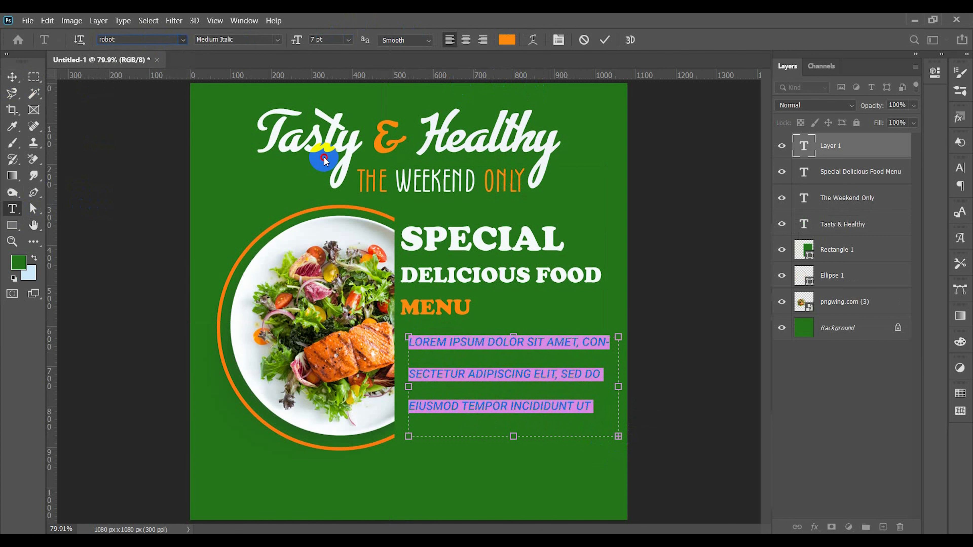
left_click(278, 40)
left_click(274, 95)
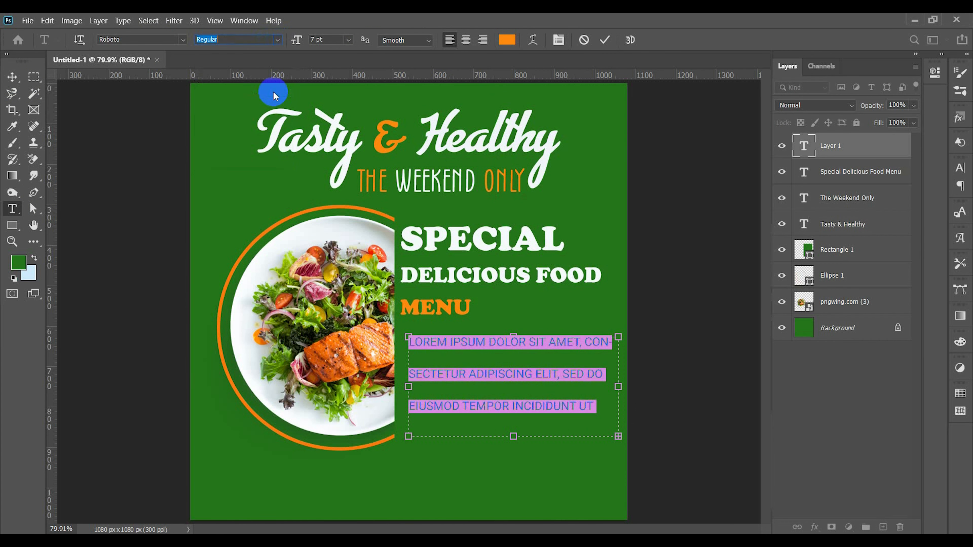
left_click(278, 40)
left_click(262, 115)
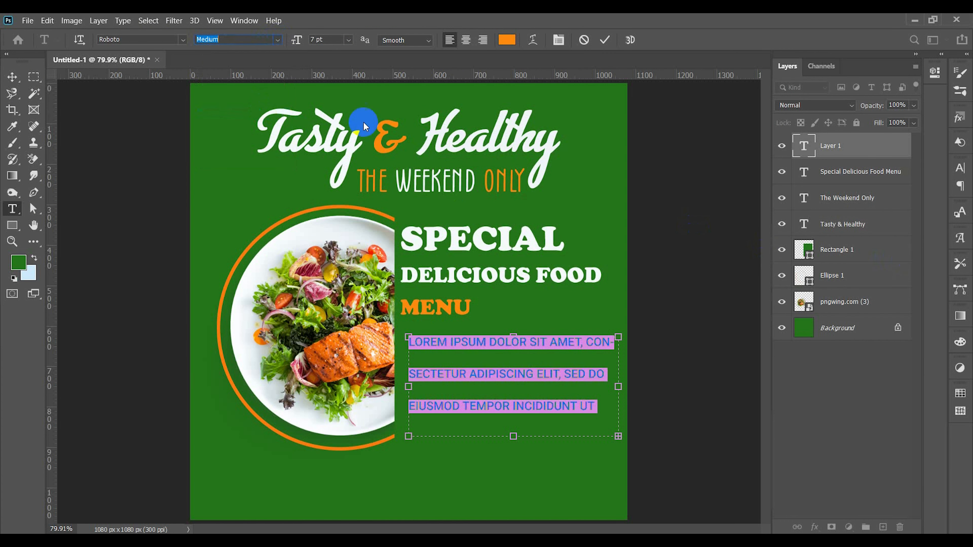
Step: Turn off All Caps for the placeholder paragraph and set both its font size and leading to 6 pt
left_click(334, 40)
left_click(960, 168)
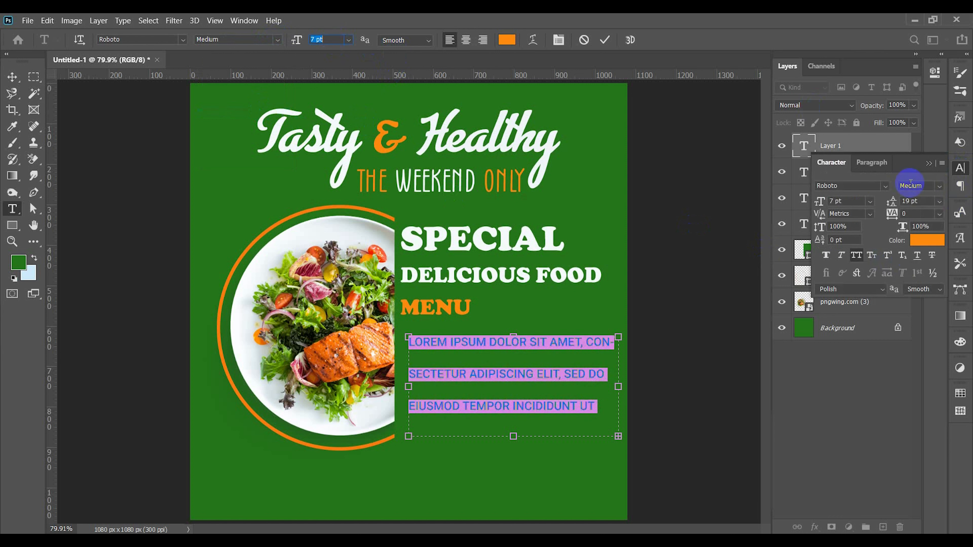
scroll(919, 202, "down", 13)
scroll(919, 203, "up", 2)
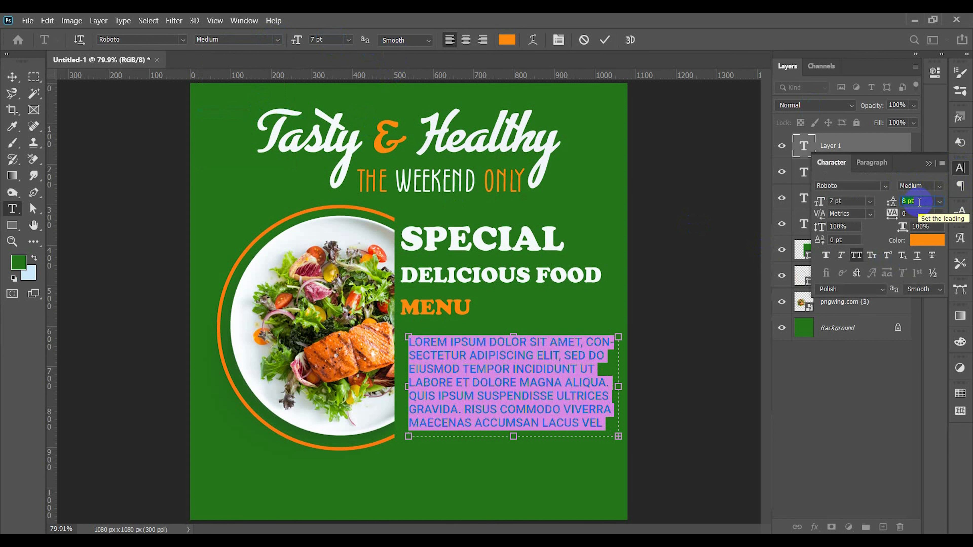
left_click(858, 255)
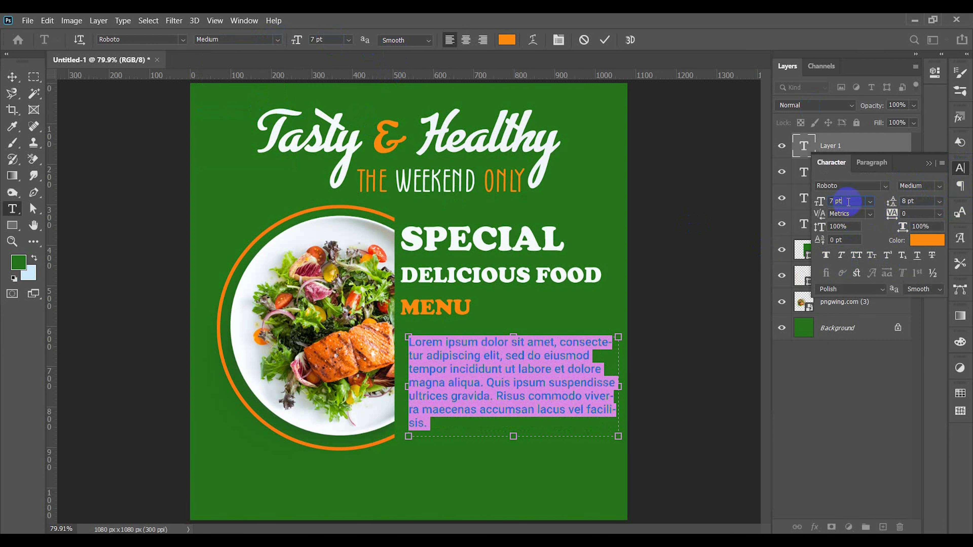
scroll(849, 202, "down", 1)
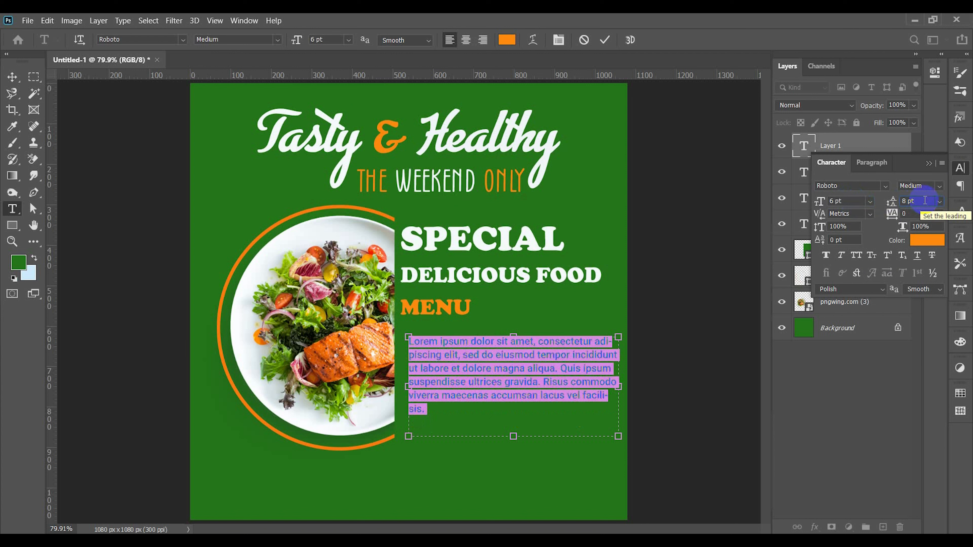
scroll(925, 200, "down", 2)
Step: Shorten the paragraph's text box to fit its lines, turn off hyphenation, and commit the text
left_click_drag(513, 436, 514, 405)
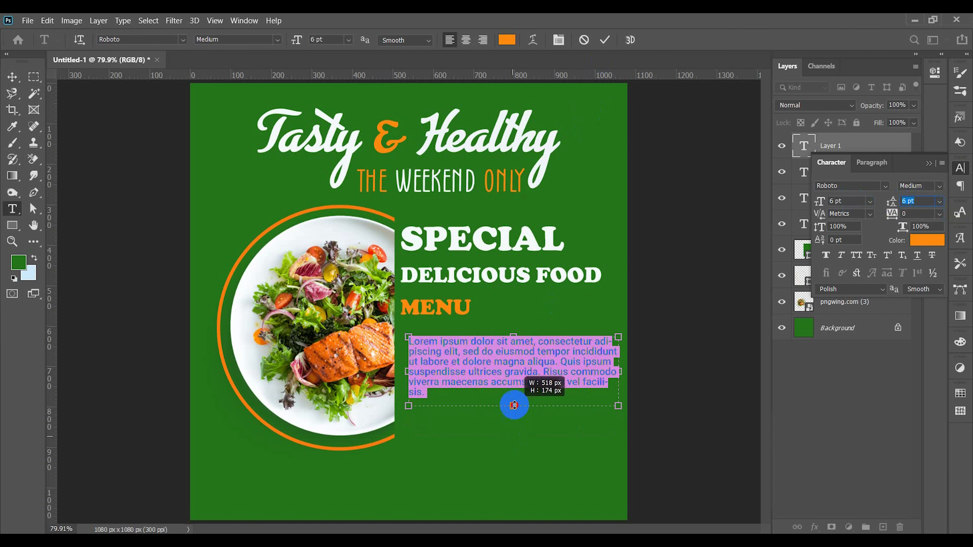
left_click(872, 163)
left_click(822, 253)
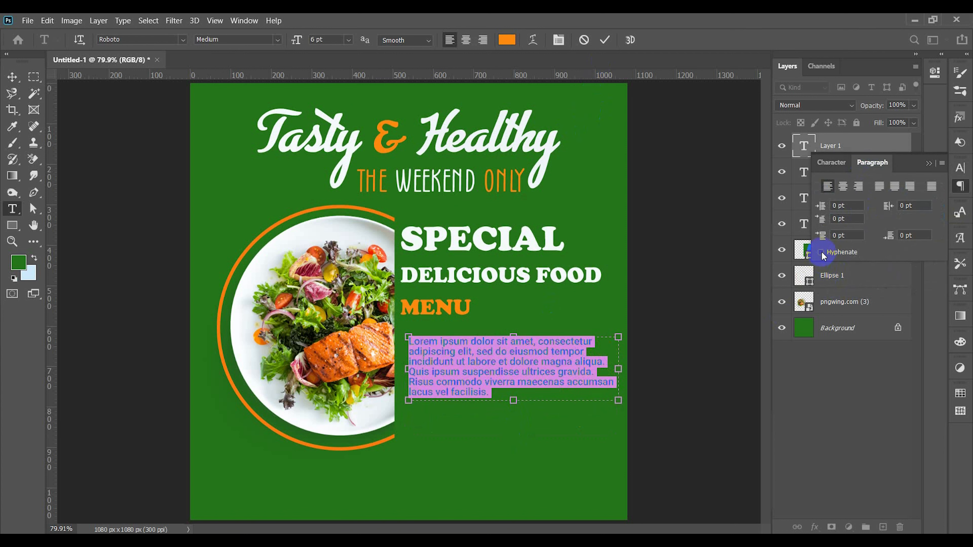
left_click(605, 40)
left_click(11, 75)
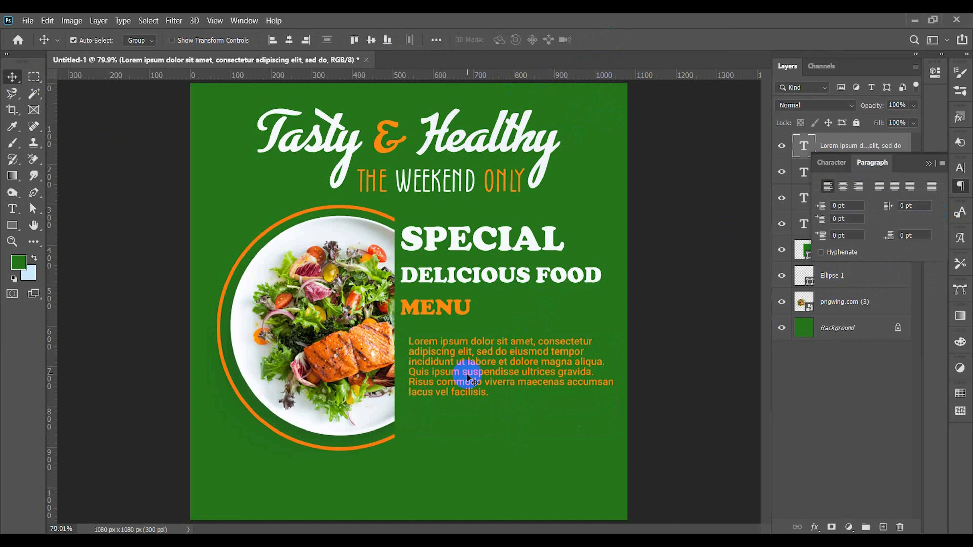
Step: Align the paragraph with the starting edge of the "Menu" line and recolour its text near-white (f1f5f9)
left_click_drag(467, 375, 460, 372)
double_click(460, 372)
left_click(507, 40)
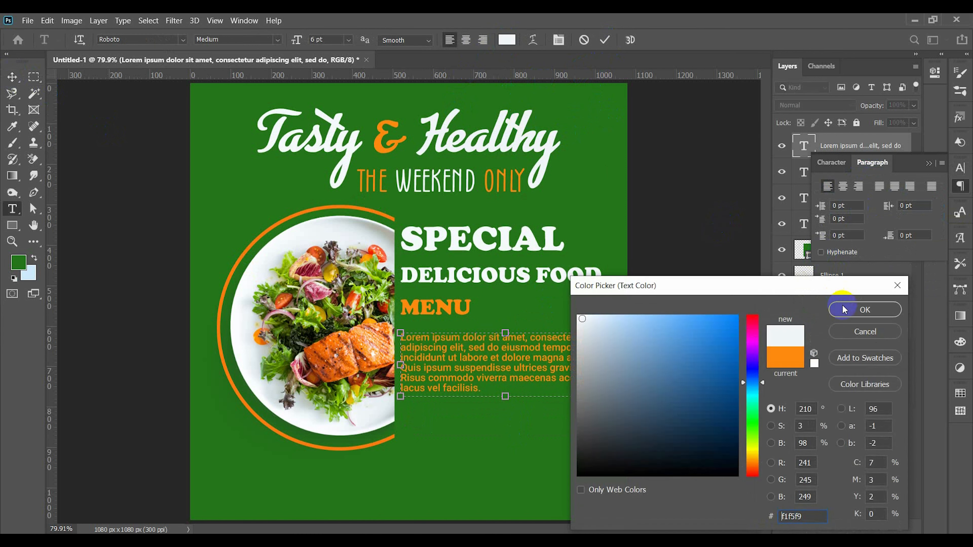
left_click(579, 314)
left_click(860, 307)
left_click(609, 48)
key("v")
Step: Change the paragraph's font style to Roboto Light and commit the text
double_click(469, 374)
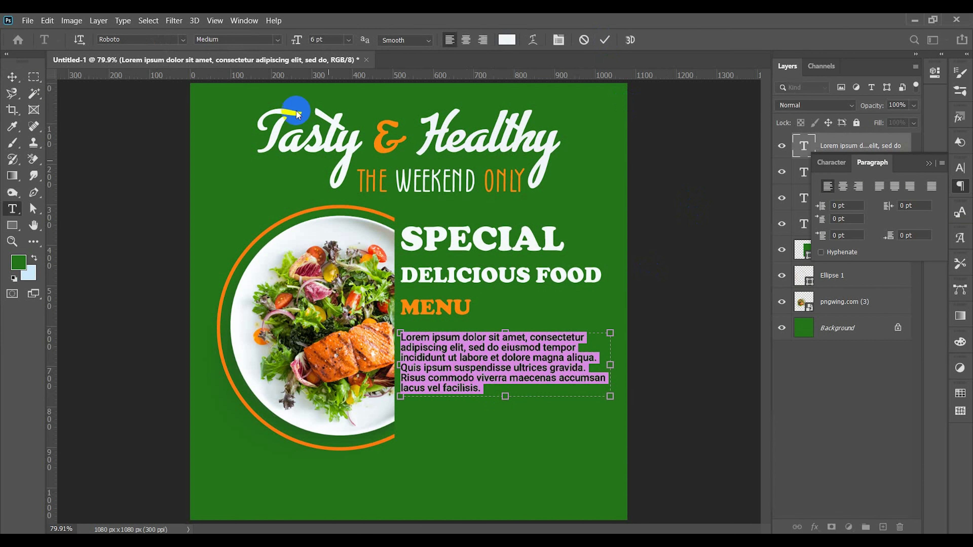
left_click(277, 39)
left_click(264, 73)
left_click(603, 42)
key("v")
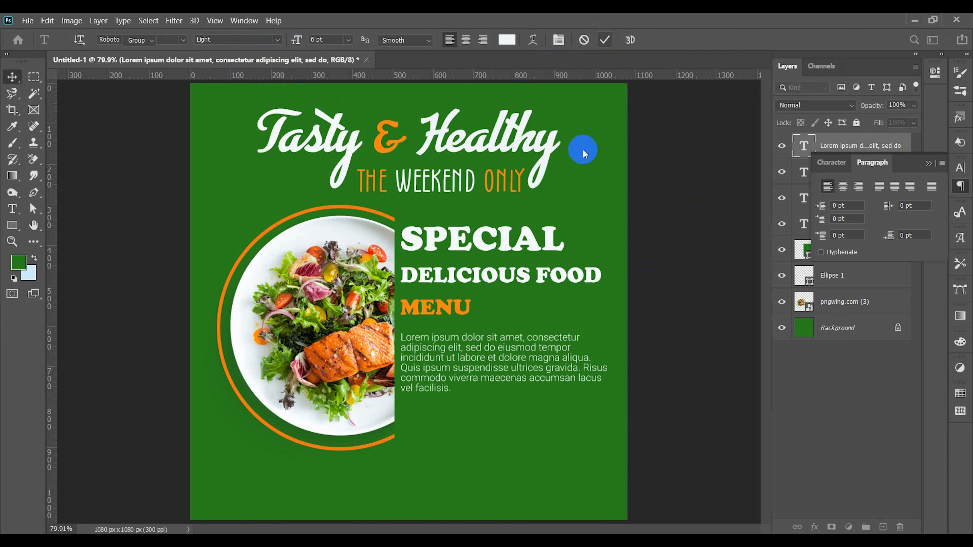
Step: Turn hyphenation back on for the paragraph
double_click(475, 361)
left_click(821, 253)
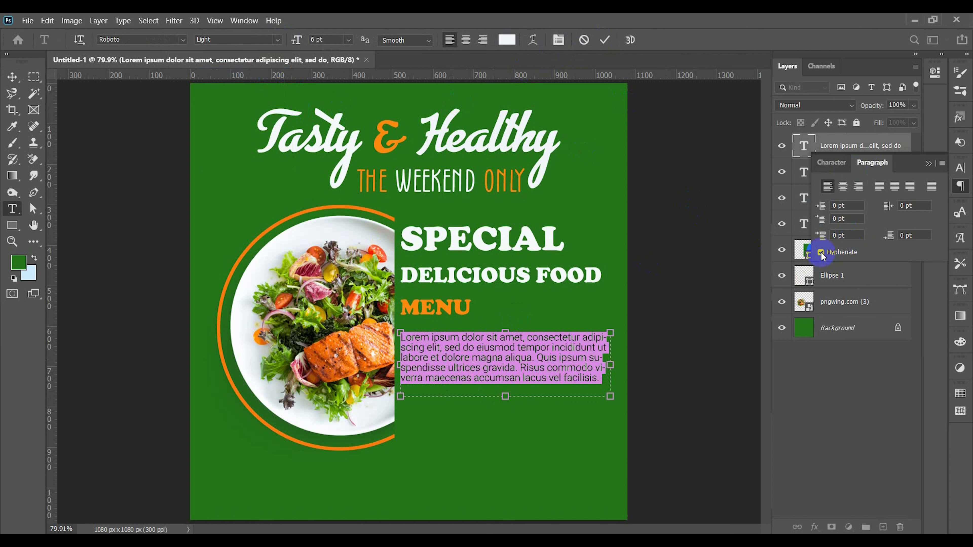
left_click(929, 163)
Step: Commit the paragraph and place a duplicate of it directly below, aligned to the same edge
left_click_drag(507, 397, 497, 445)
left_click(511, 393)
left_click(605, 41)
key("v")
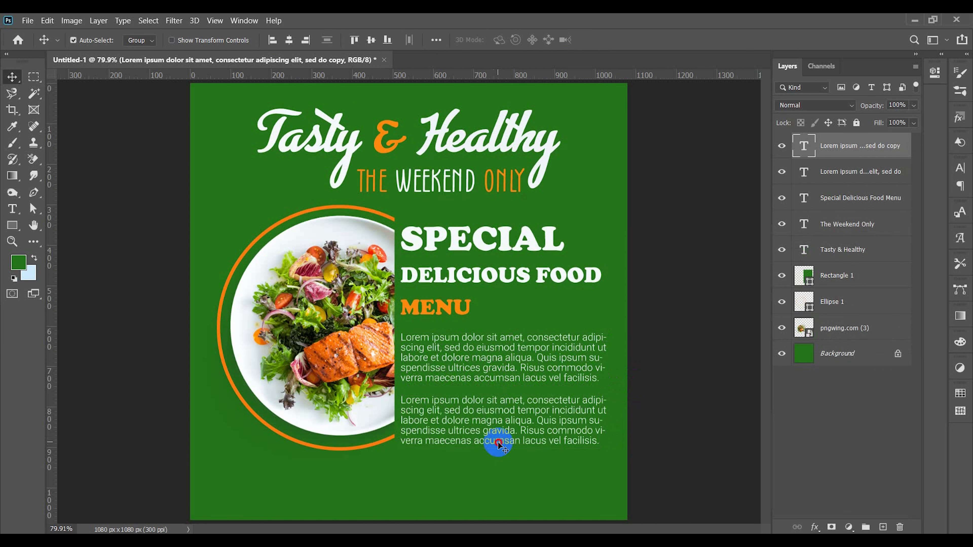
Step: Delete everything after "magna aliqua." in the lower paragraph, shorten its text box to about 518 × 79 px, and commit
double_click(498, 445)
left_click_drag(601, 443, 543, 421)
key("BackSpace")
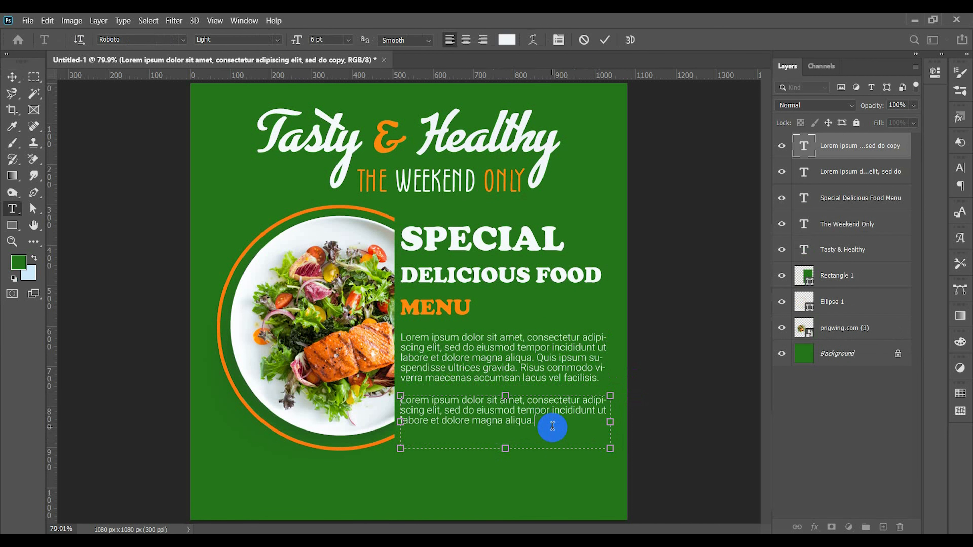
left_click_drag(505, 448, 506, 428)
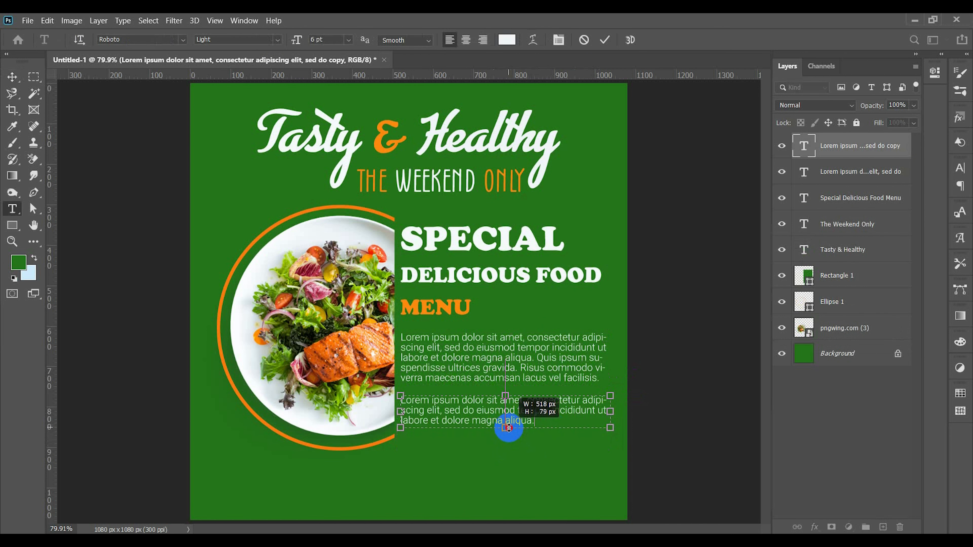
left_click(605, 40)
Step: Nudge the "Tasty & Healthy" and "The Weekend Only" text layers slightly upward together
left_click(12, 77)
left_click(381, 291)
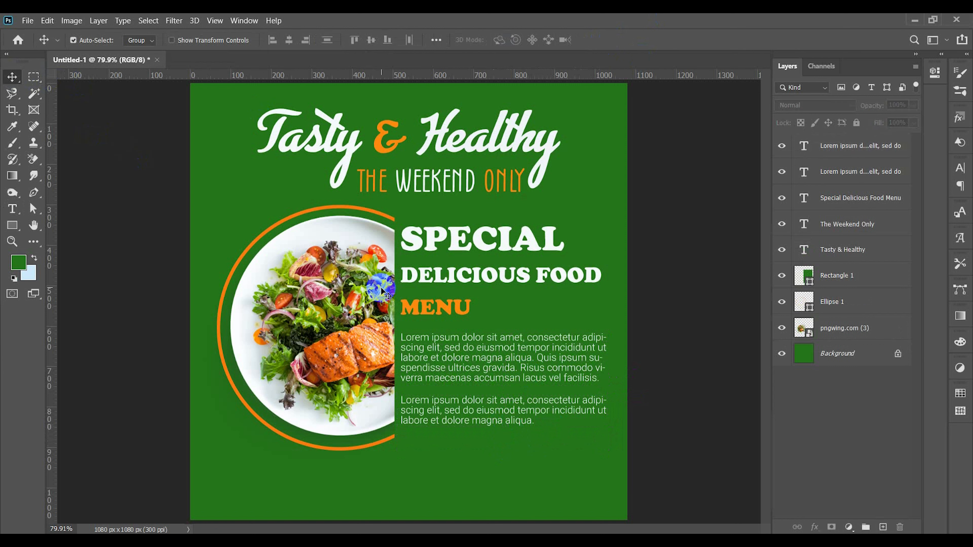
left_click_drag(387, 110, 377, 186)
key("Up")
key("Up")
key("Up")
key("Up")
key("Up")
key("Up")
key("Up")
key("Up")
key("Up")
key("Up")
key("Up")
key("Up")
key("Up")
key("Up")
key("Up")
key("Up")
key("Up")
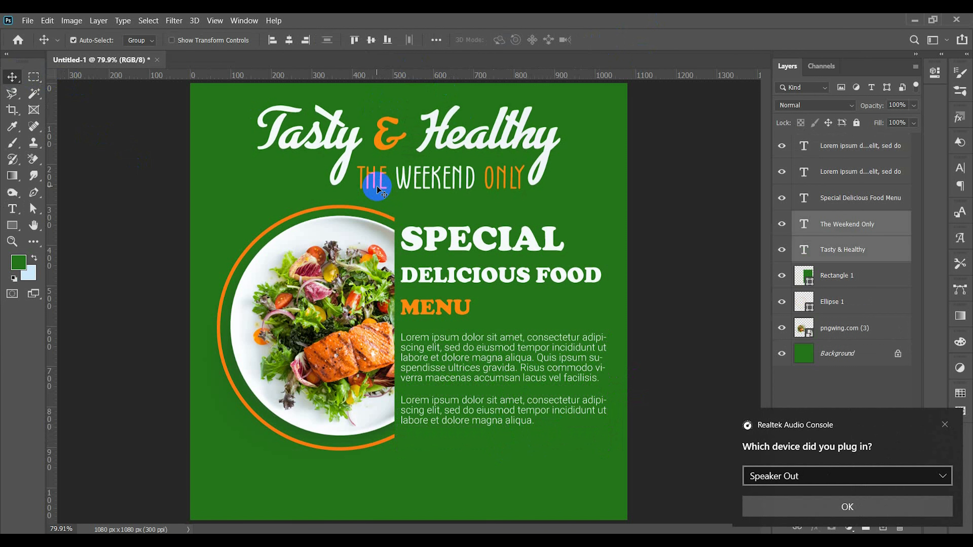
Step: Nudge the plate, ring, cover rectangle, menu text and both paragraphs slightly upward together, and dismiss the audio device popup
left_click_drag(238, 179, 637, 472)
key("Up")
key("Up")
key("Up")
key("Up")
key("Up")
key("Up")
key("Up")
key("Up")
key("Up")
key("Up")
key("Up")
key("Up")
key("Up")
key("Up")
key("Up")
key("Up")
key("Up")
key("Up")
key("Up")
key("Up")
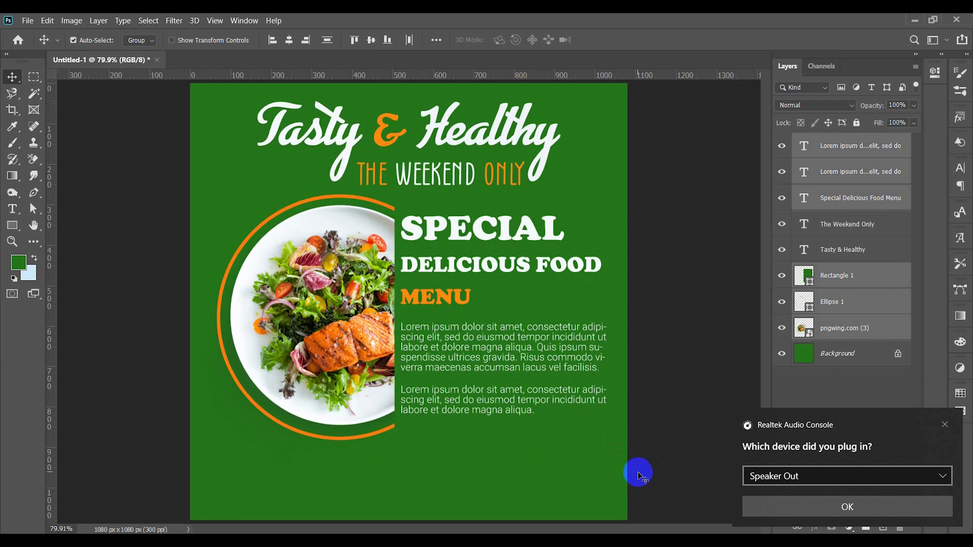
left_click(855, 507)
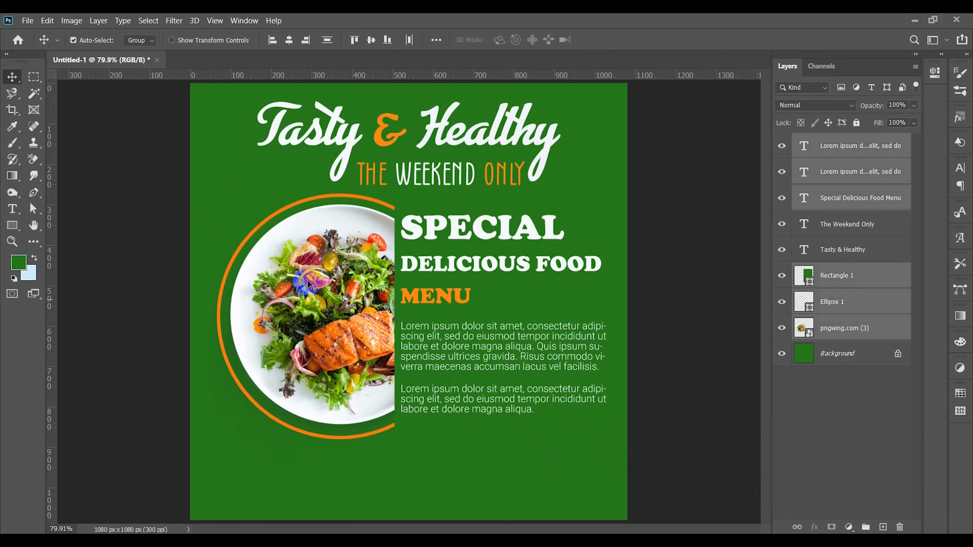
left_click(235, 205)
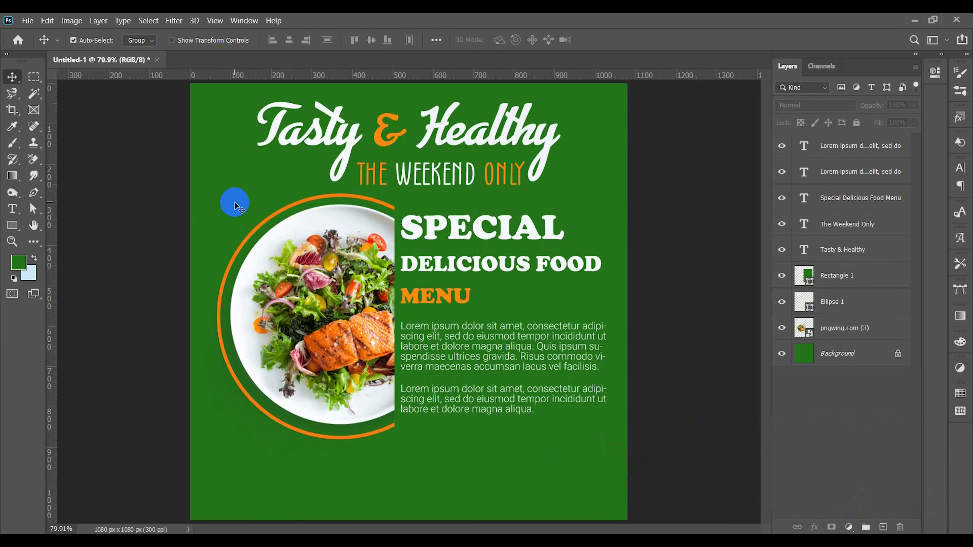
Step: Stamp a white dry-brush stroke, size 380, on a new layer over the plate's lower-left edge
left_click(13, 224)
left_click(12, 143)
left_click(79, 38)
double_click(119, 132)
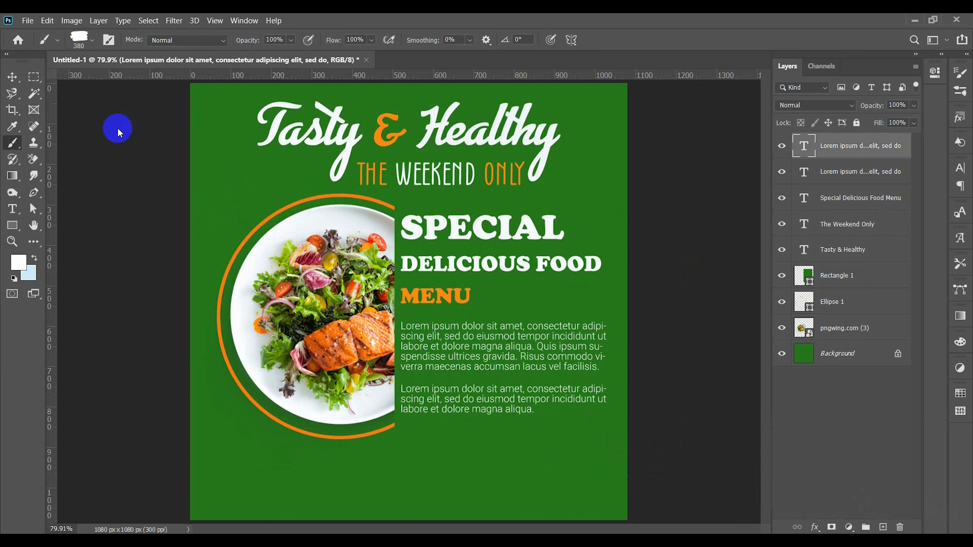
left_click(882, 527)
left_click(274, 414)
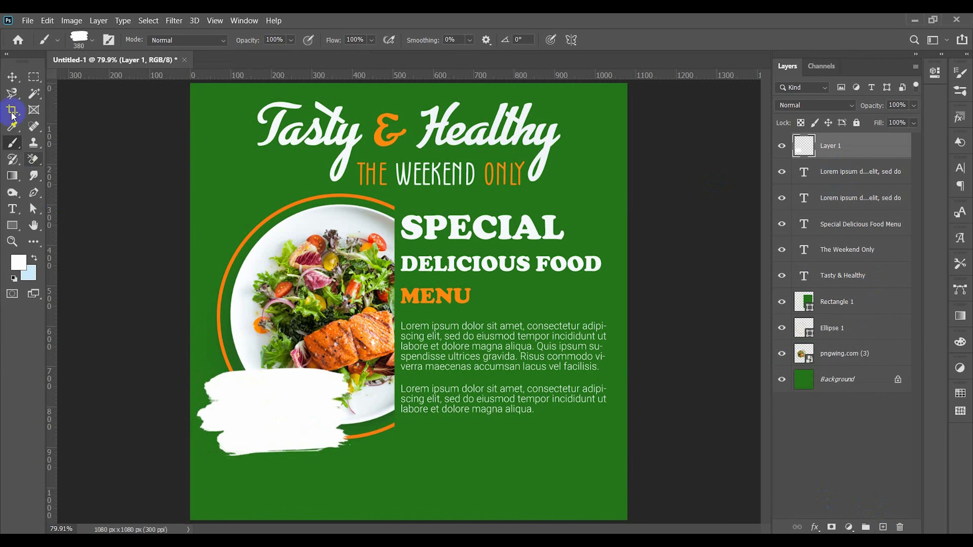
Step: Rotate the white brush stroke to about -17.33° and scale it to about 86.20%, keeping it over the plate's lower-left edge
left_click(12, 77)
key("ctrl+t")
left_click_drag(356, 467, 311, 421)
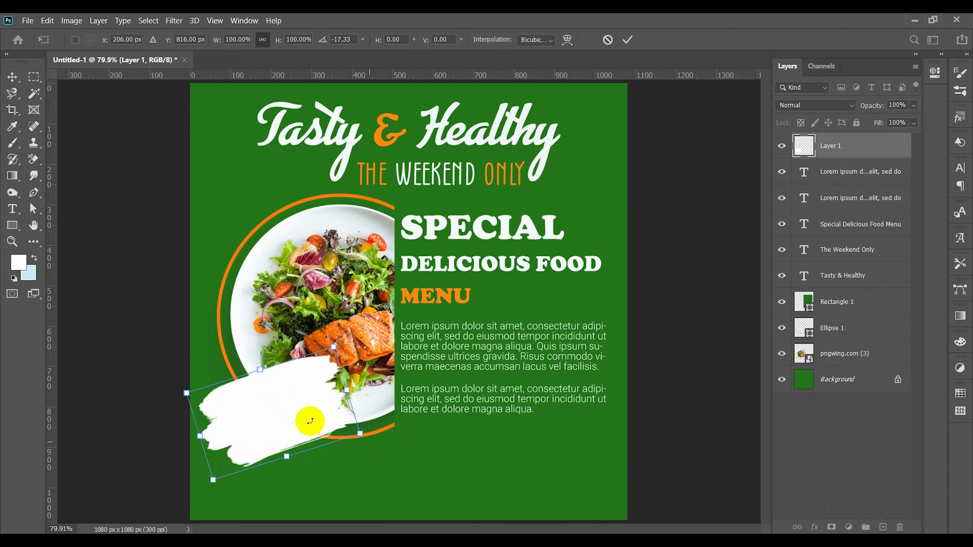
left_click_drag(346, 389, 265, 413)
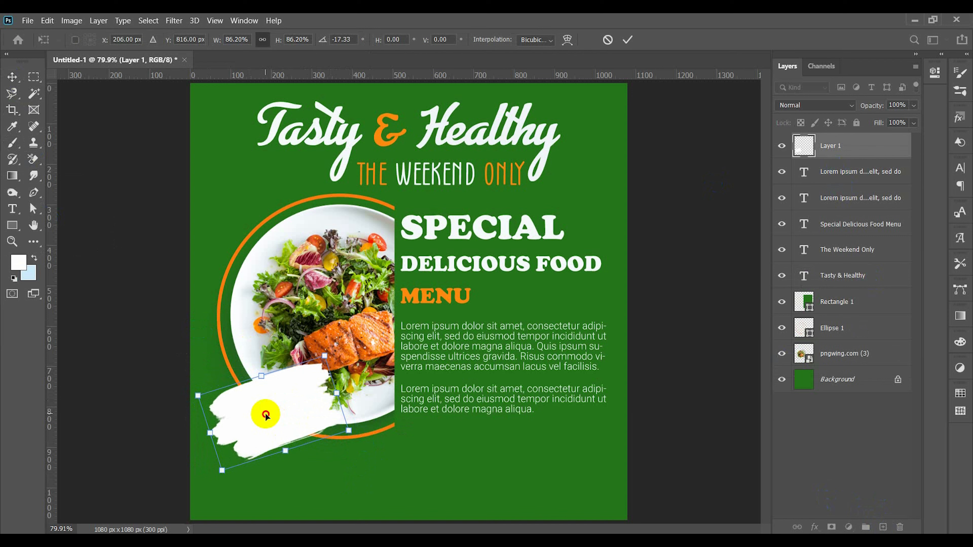
key("Return")
double_click(903, 148)
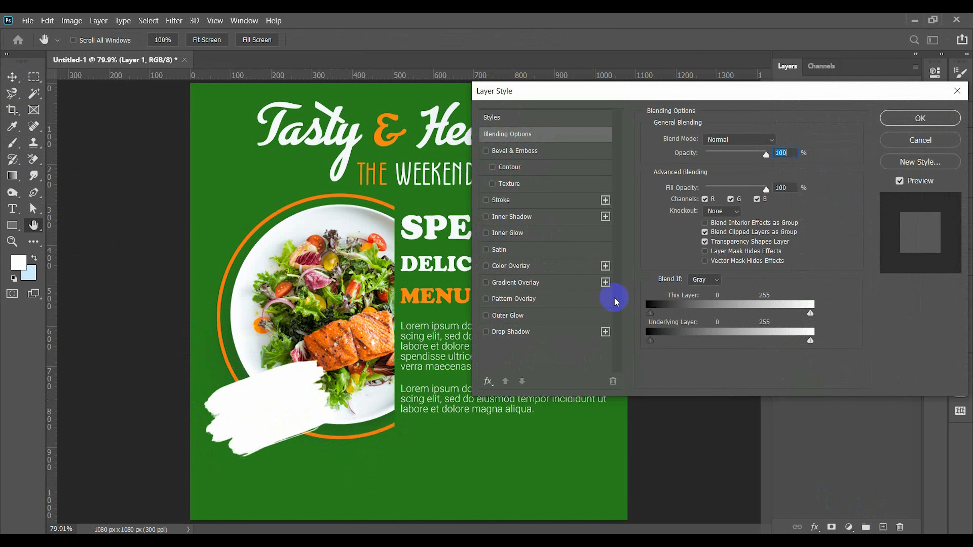
left_click(512, 202)
left_click_drag(704, 144, 699, 143)
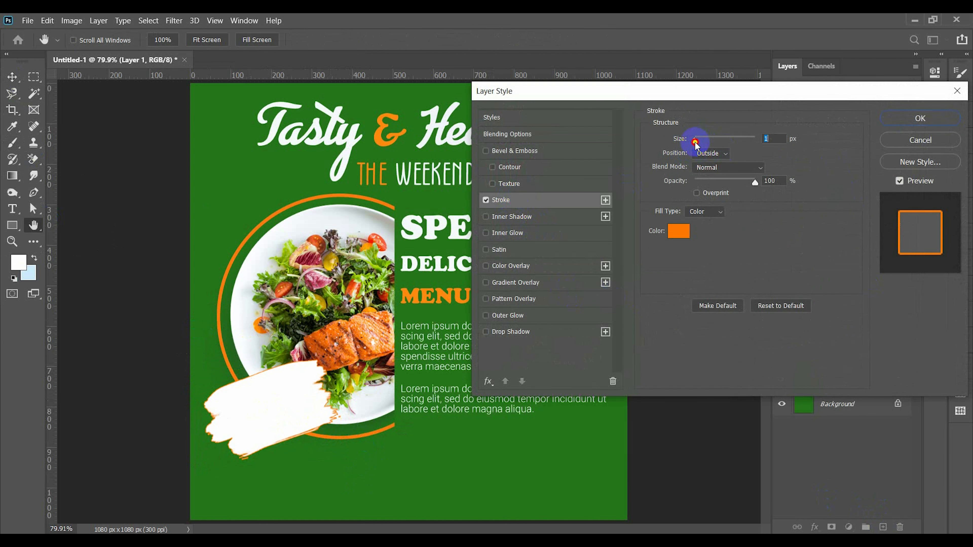
left_click(918, 145)
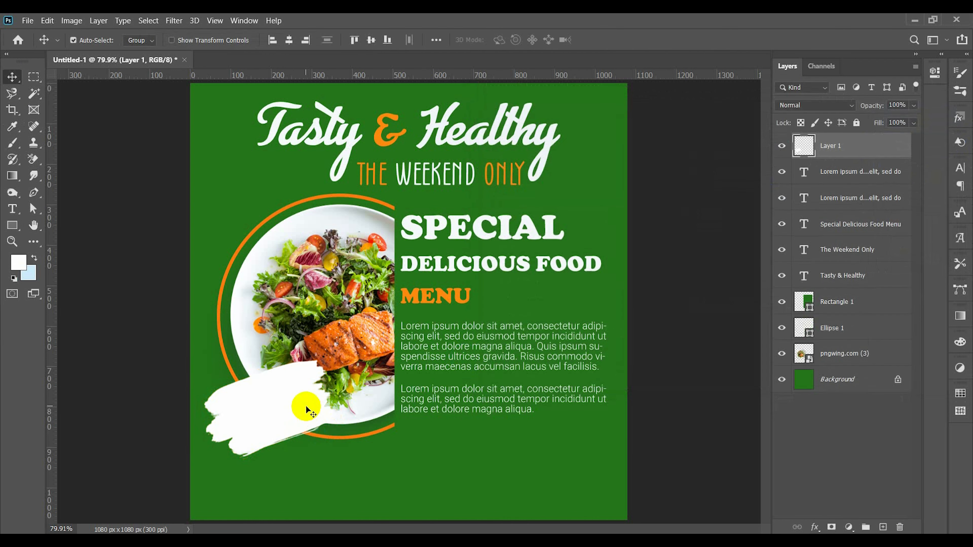
Step: Scale the tilted white brush stroke down slightly on the plate's lower-left edge
scroll(296, 404, "up", 2)
key("ctrl+t")
left_click_drag(264, 345, 265, 360)
key("Return")
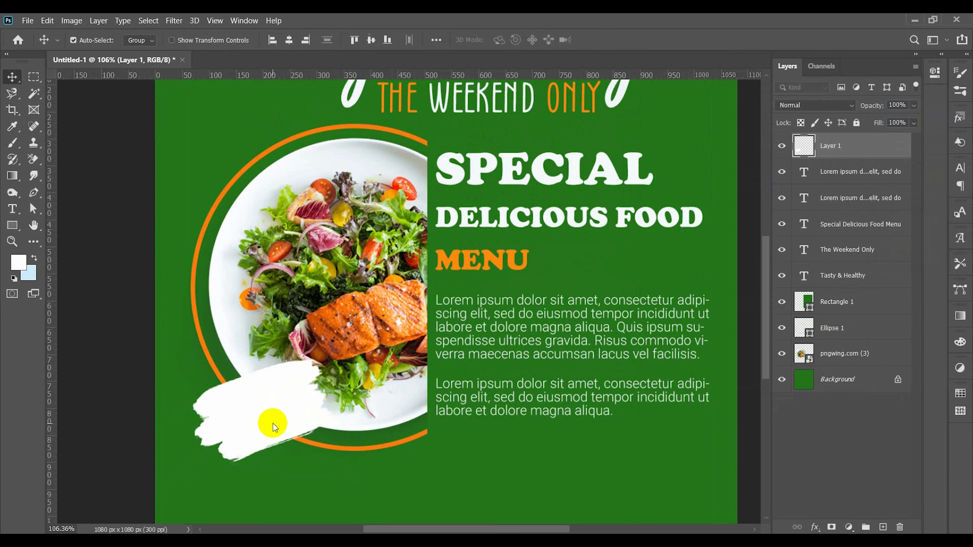
Step: Add the text "Only" below the plate and color it orange #fe890e, sampled from the word MENU
left_click(12, 209)
scroll(307, 449, "down", 2)
left_click(318, 450)
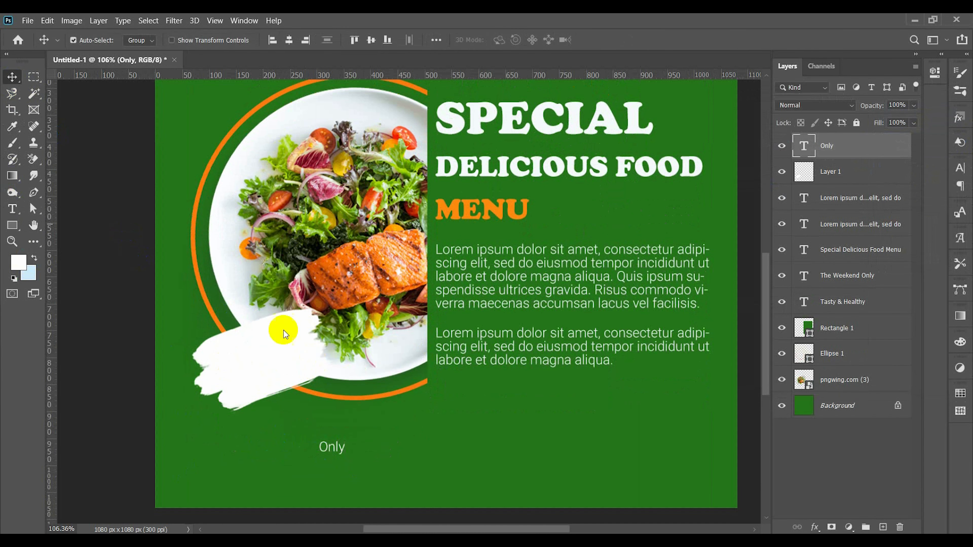
double_click(332, 448)
left_click(507, 39)
left_click(455, 204)
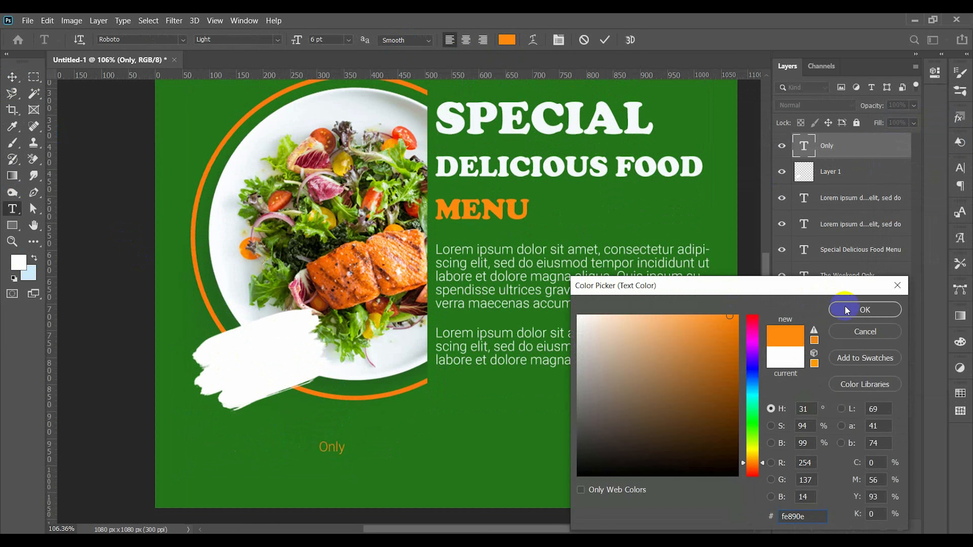
left_click(865, 309)
Step: Change the "Only" text's font to Advertising Script Bold
left_click(249, 39)
left_click(137, 40)
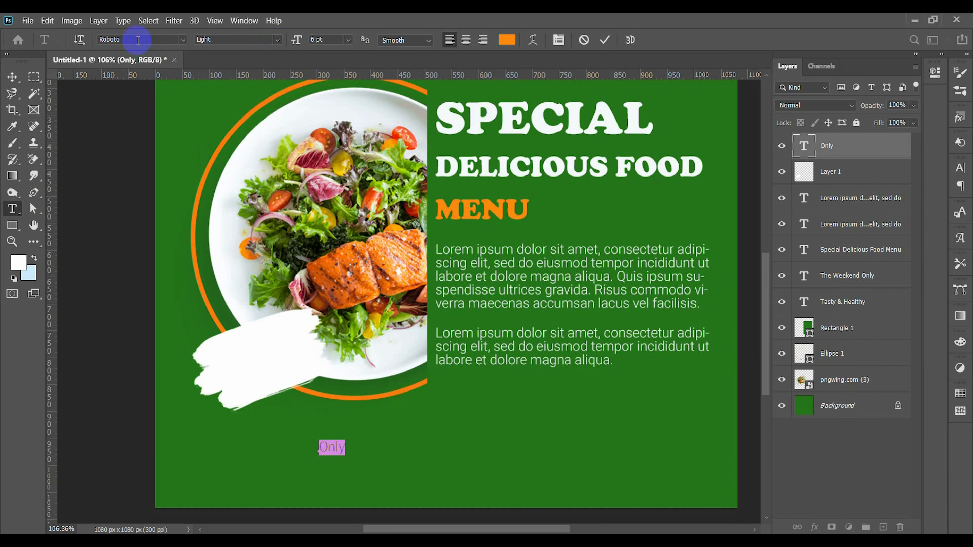
type("adv")
left_click(317, 79)
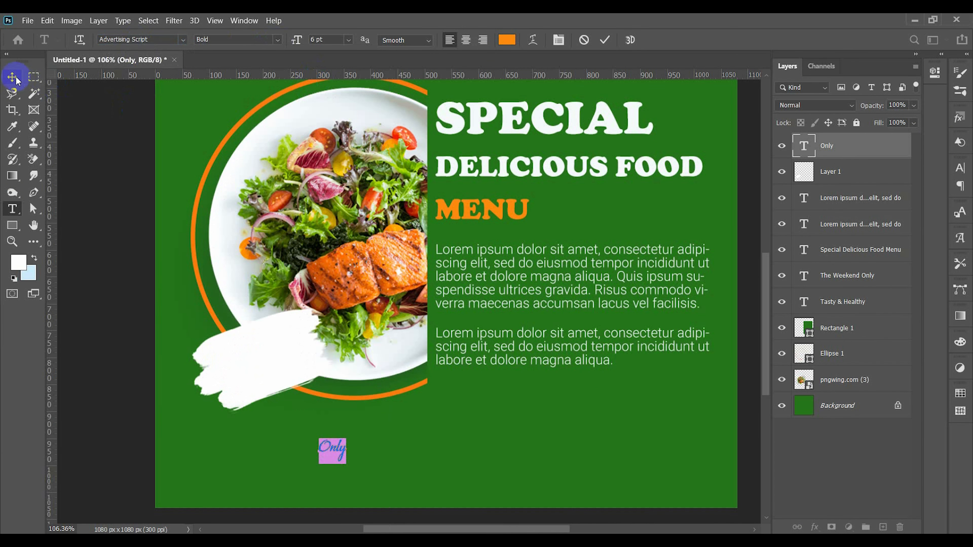
Step: Place "Only" on the white brush stroke, enlarge it to about 8.46 pt and tilt it to match the stroke
left_click(14, 78)
mouse_move(342, 456)
left_mouse_down()
mouse_move(256, 354)
mouse_move(282, 347)
mouse_move(249, 340)
left_mouse_up()
key("ctrl+t")
key("Return")
Step: Recolor the "Only" text with the green sampled from the background
double_click(249, 340)
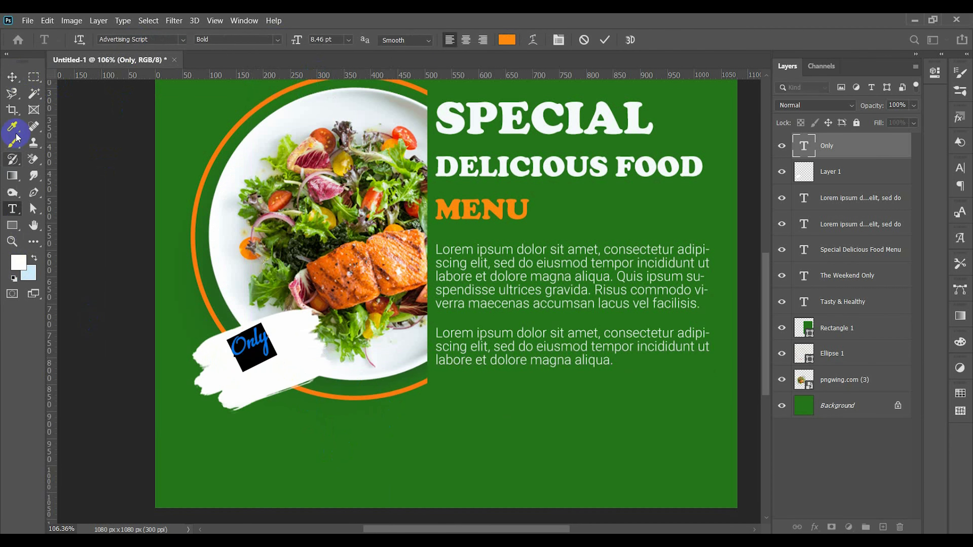
left_click(507, 39)
left_click(177, 95)
key("Return")
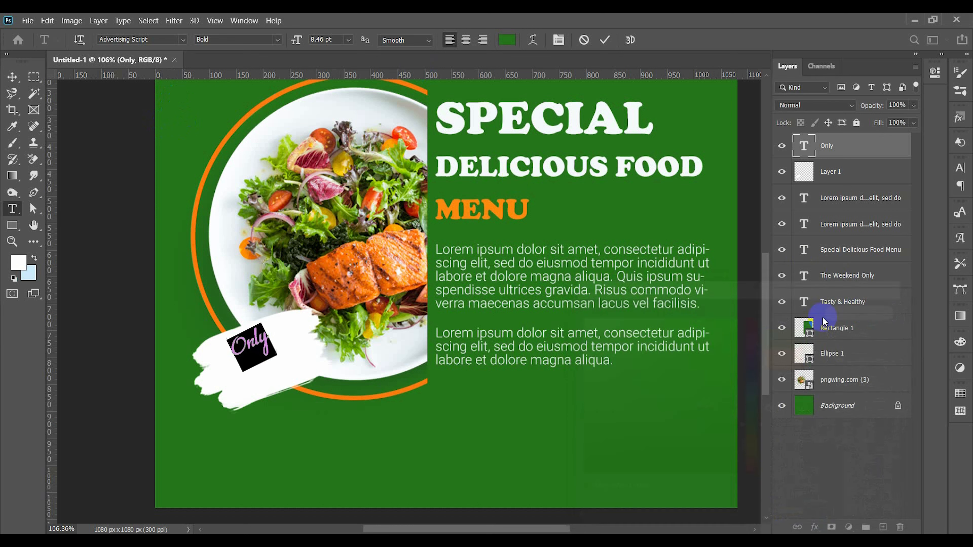
left_click(262, 342)
left_click(13, 82)
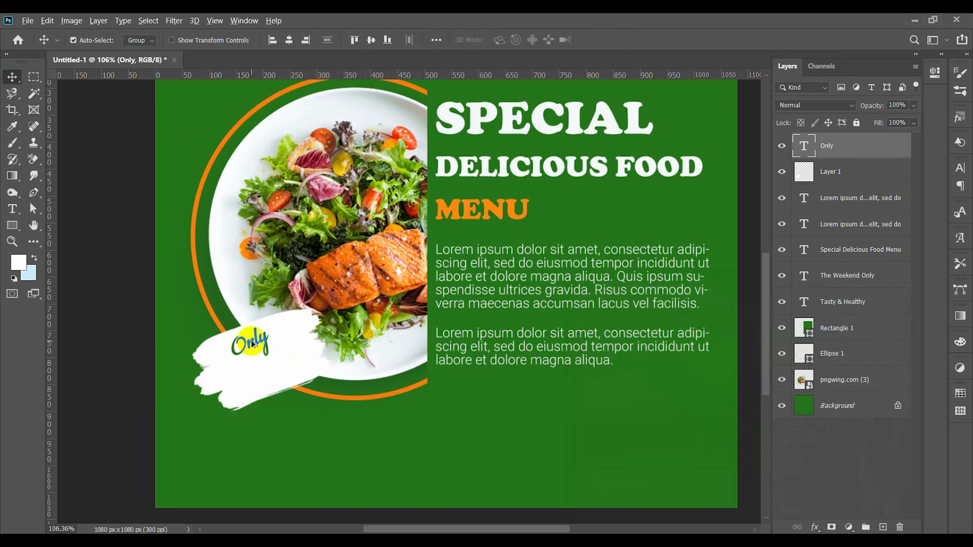
Step: Duplicate the "Only" text just below itself on the brush stroke and replace the copy's wording with "$55"
left_click_drag(253, 340, 267, 368, "alt")
double_click(267, 368)
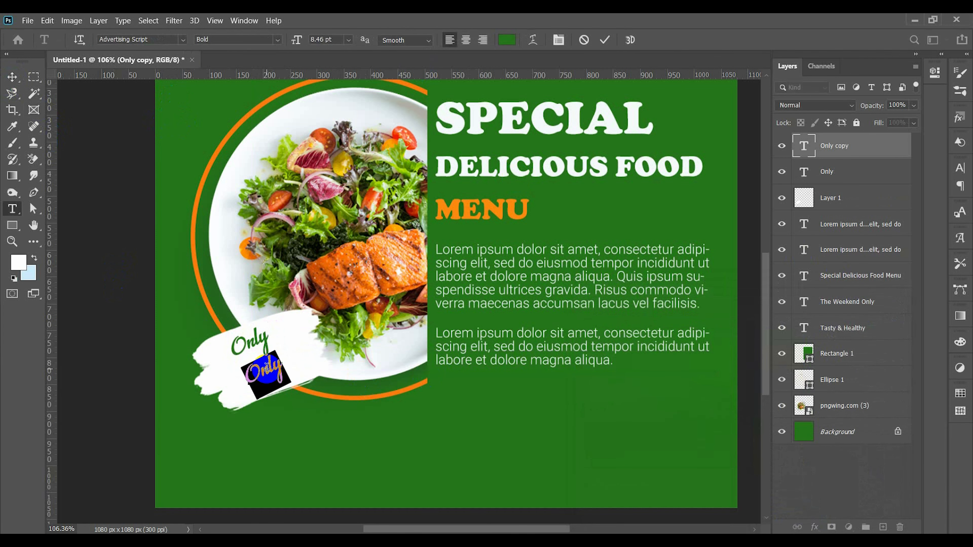
type("$")
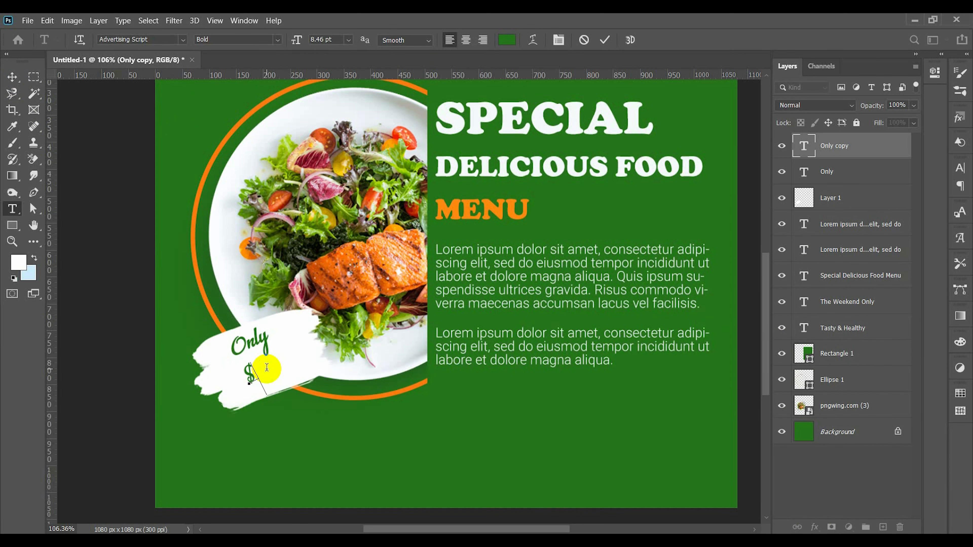
Step: Try other fonts, such as Acumin Pro, on the "$55" text
double_click(165, 39)
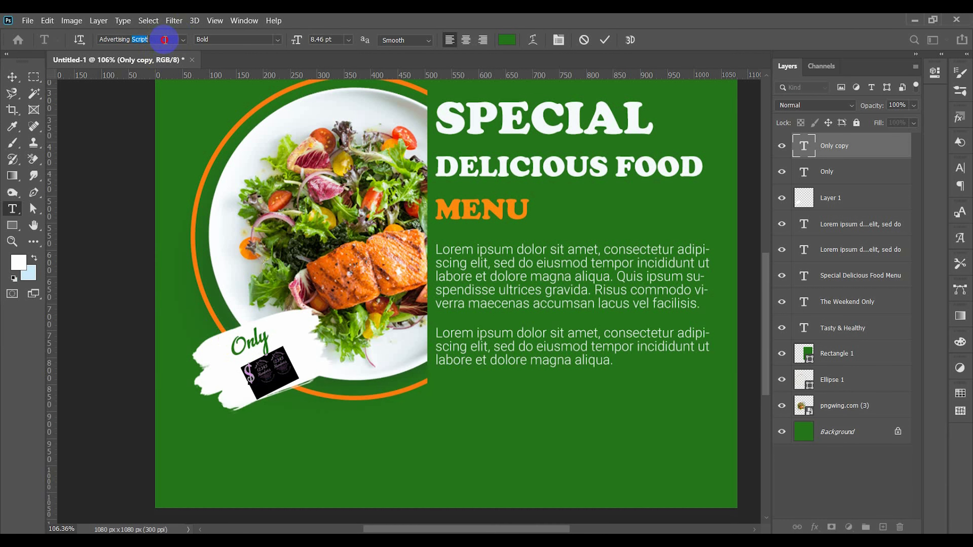
double_click(266, 370)
left_click(168, 39)
key("Down")
key("Up")
key("Down")
key("Up")
type("Roboto")
key("Return")
key("Down")
key("Down")
key("Down")
key("Down")
key("Down")
key("Down")
key("Down")
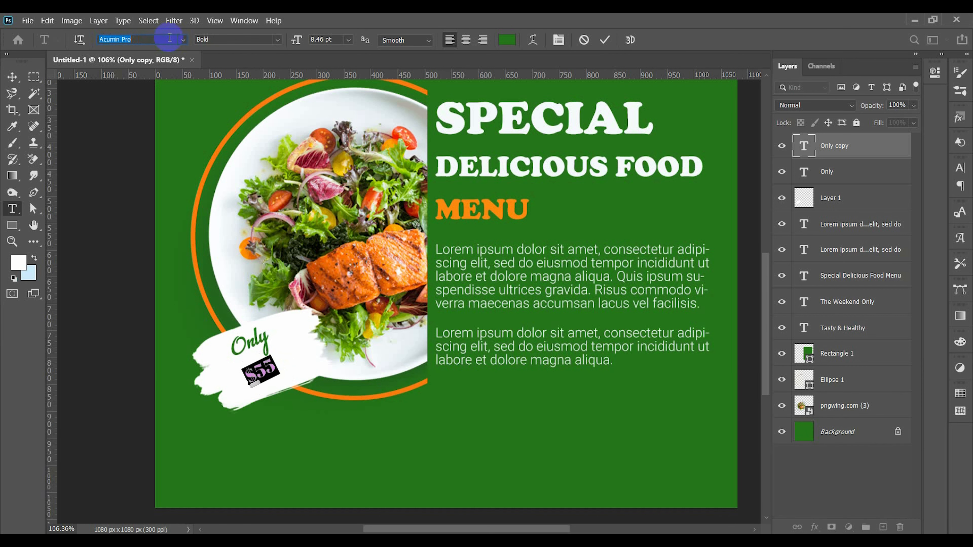
Step: Set the "$55" text in Roboto Black Italic and enlarge it to about 14 pt under "Only"
type("robo")
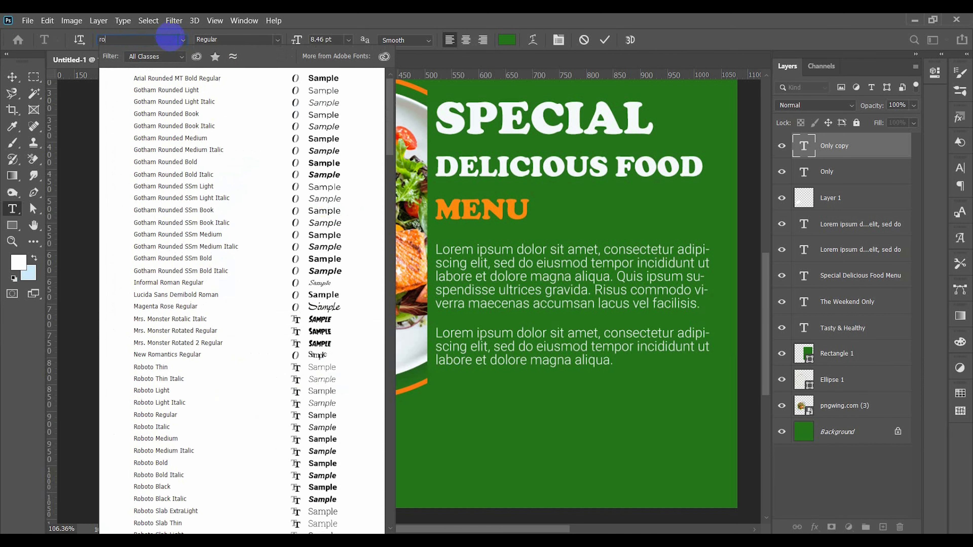
left_click(320, 210)
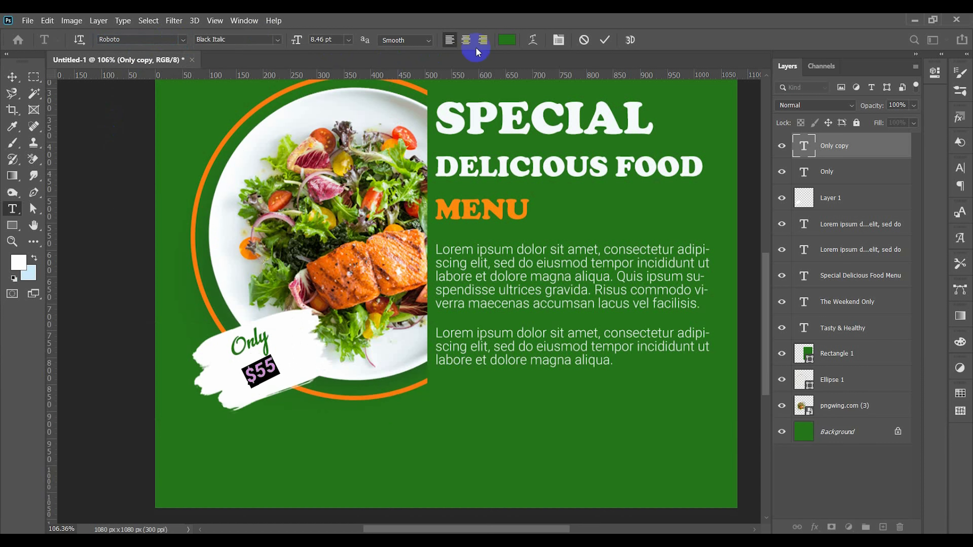
left_click(12, 77)
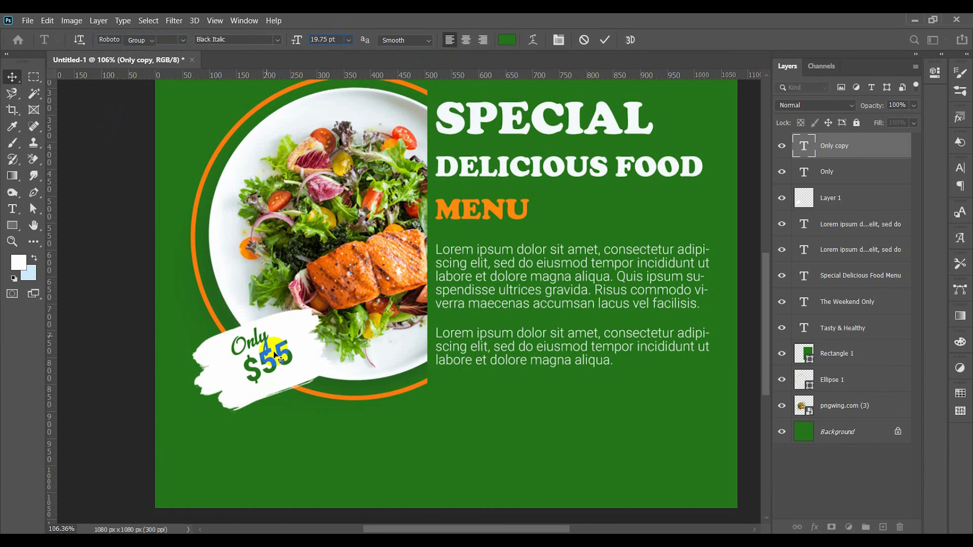
key("ctrl+t")
left_click_drag(296, 418, 292, 421)
Step: Recolor the "$55" price orange #fe890e, sampled from the word MENU, and commit the text
double_click(271, 377)
double_click(271, 377)
left_click(506, 40)
left_click(463, 204)
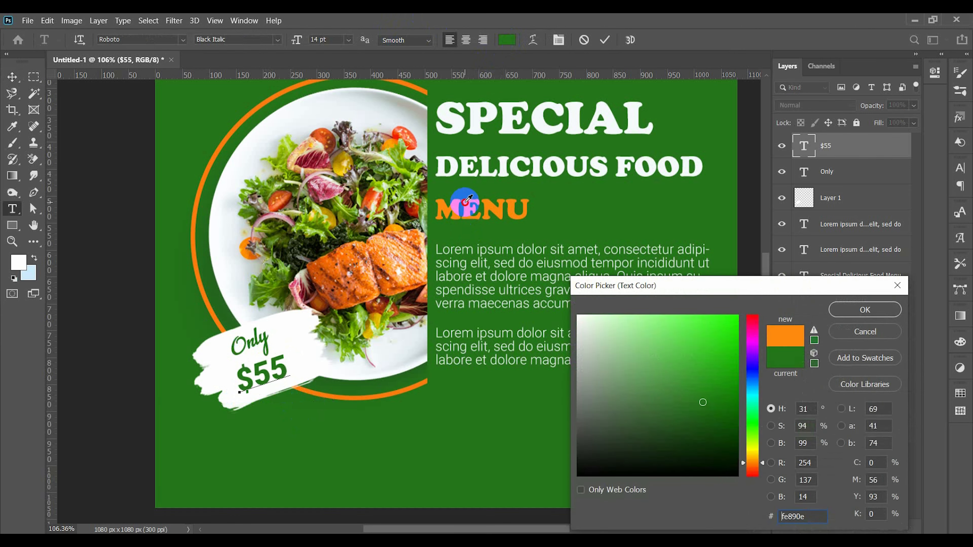
left_click(849, 309)
left_click(605, 40)
key("v")
key("ctrl+0")
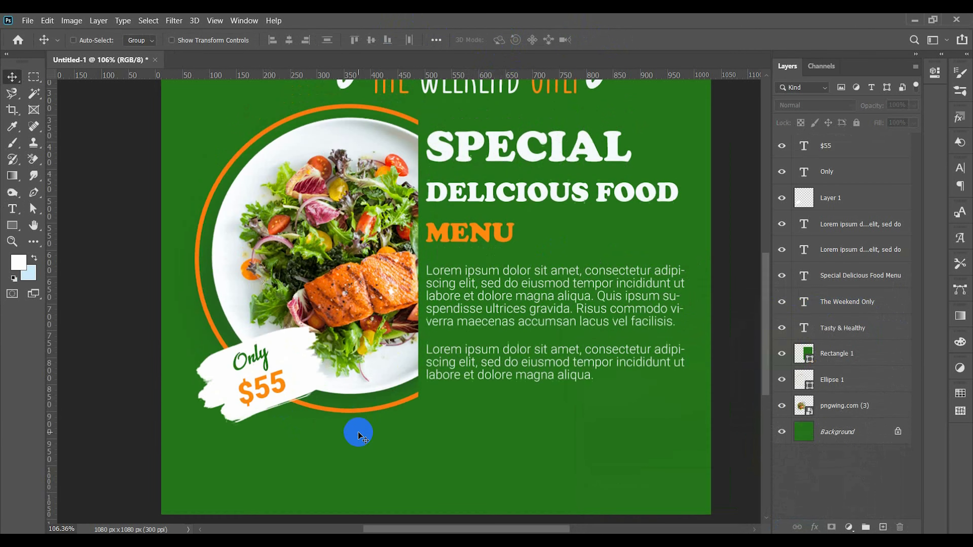
Step: Enlarge "Only" to about 8.77 pt, shift it right, and bring the "$55" price up closer beneath it
scroll(280, 401, "up", 3)
left_click(280, 395)
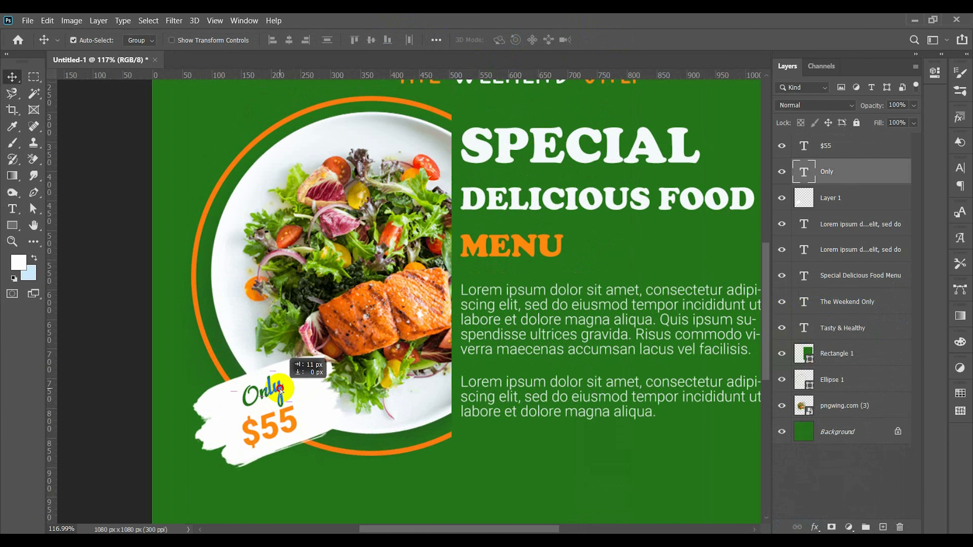
key("ctrl+t")
left_click_drag(293, 398, 295, 414)
key("Return")
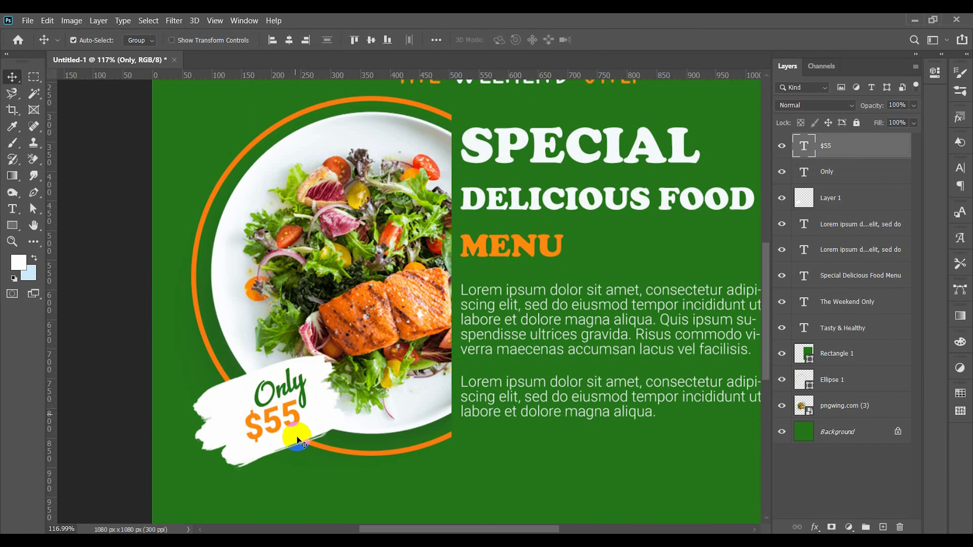
left_click(305, 475)
scroll(306, 476, "down", 3)
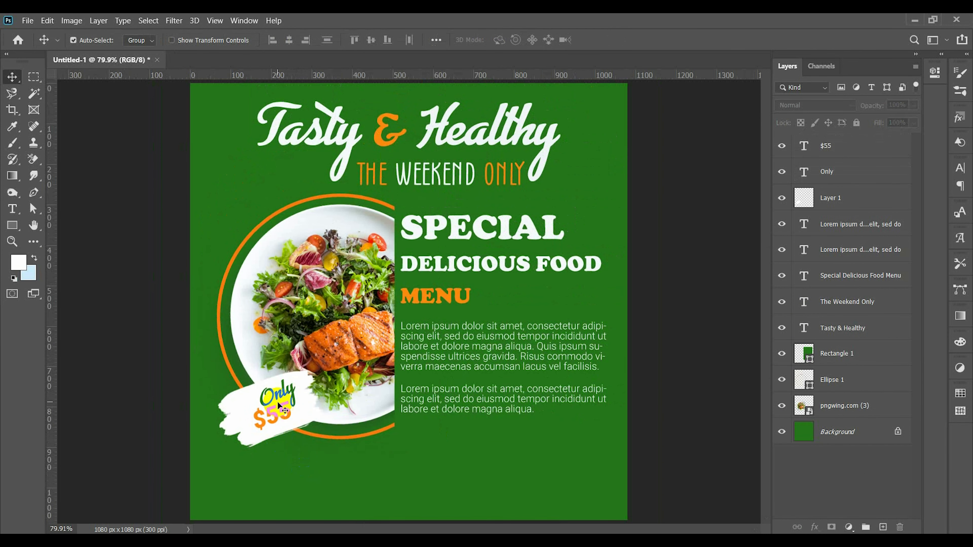
Step: Reduce the font size of "Only" and move it back left above the price
scroll(278, 403, "up", 3)
double_click(278, 387)
left_click(333, 38)
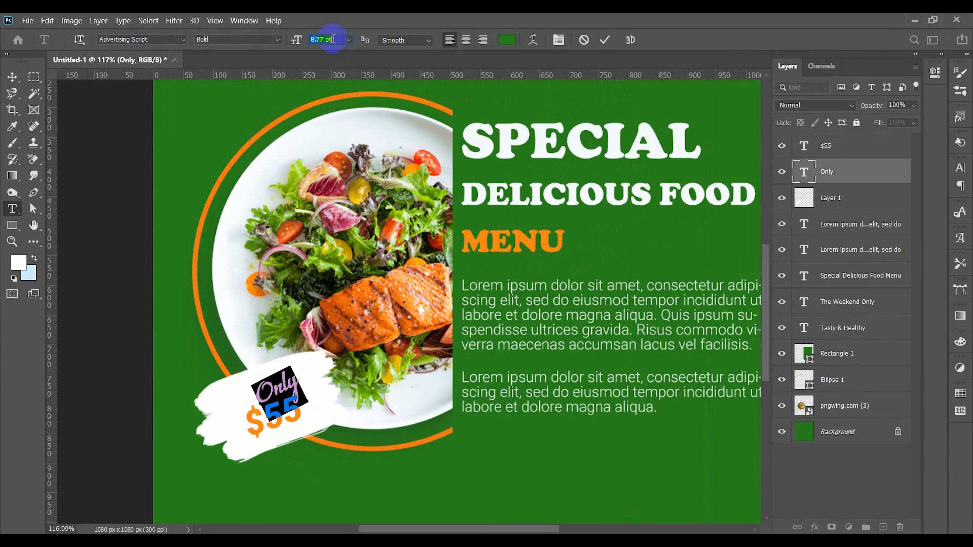
scroll(333, 39, "up", 1)
left_click(605, 41)
left_click_drag(298, 410, 264, 392)
Step: Enlarge the "$55" price to about 15.46 pt and settle it beneath "Only" on the brush stroke
key("ctrl+t")
key("Return")
scroll(297, 418, "down", 4)
scroll(277, 407, "up", 4)
left_click(278, 430)
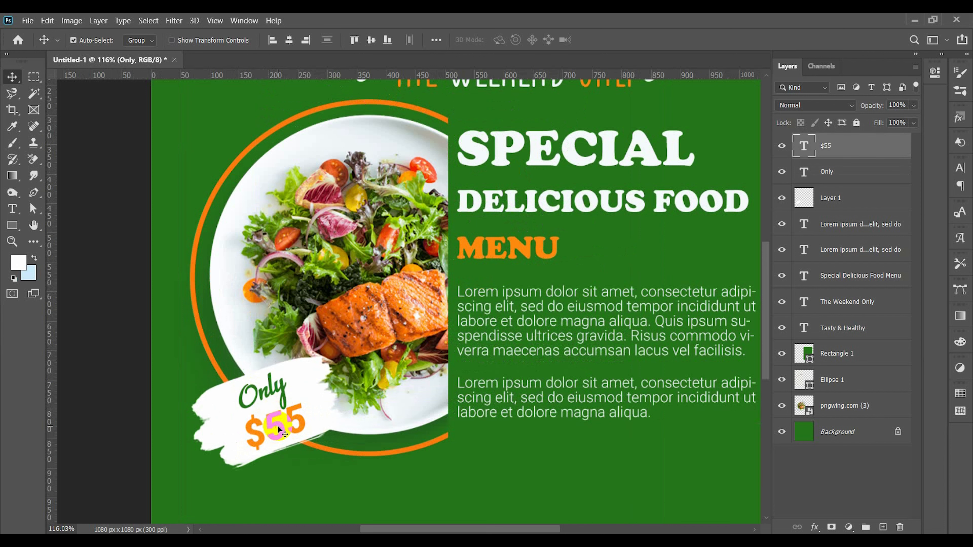
Step: Change the price text from "$55" to "$5.99" and center it on the brush stroke
double_click(297, 419)
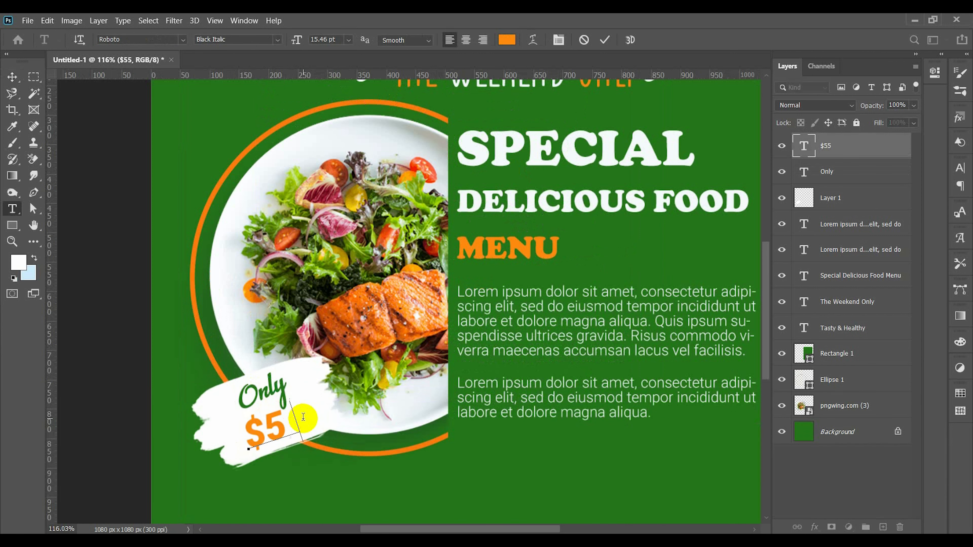
left_click(606, 39)
left_click_drag(308, 417, 304, 361)
Step: Scale "Only" down slightly and fit it closely above the "$5.99" price
left_click(282, 391)
key("ctrl+t")
key("Return")
left_click(306, 406)
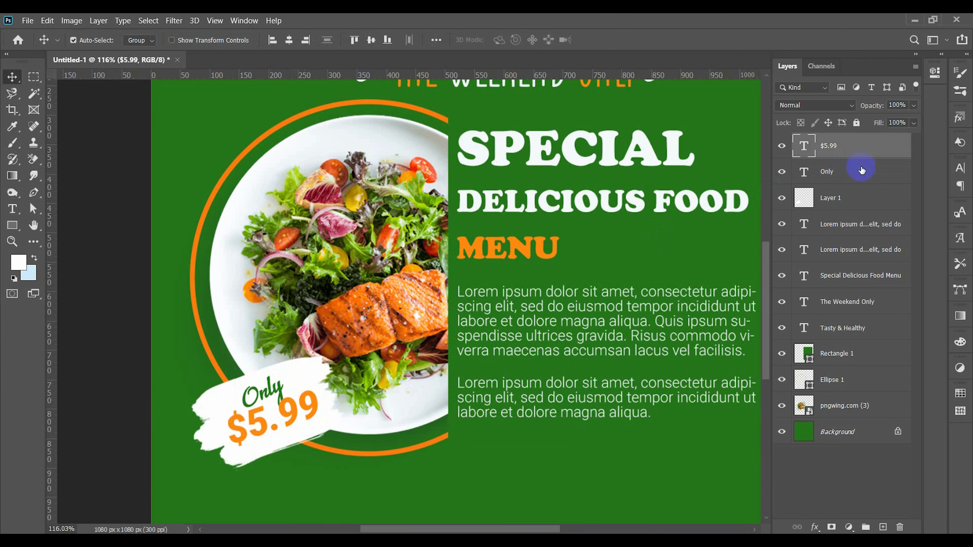
Step: Move the "Only" layer above the "$5.99" layer in the stacking order and nudge the price into place
left_click_drag(861, 170, 865, 137)
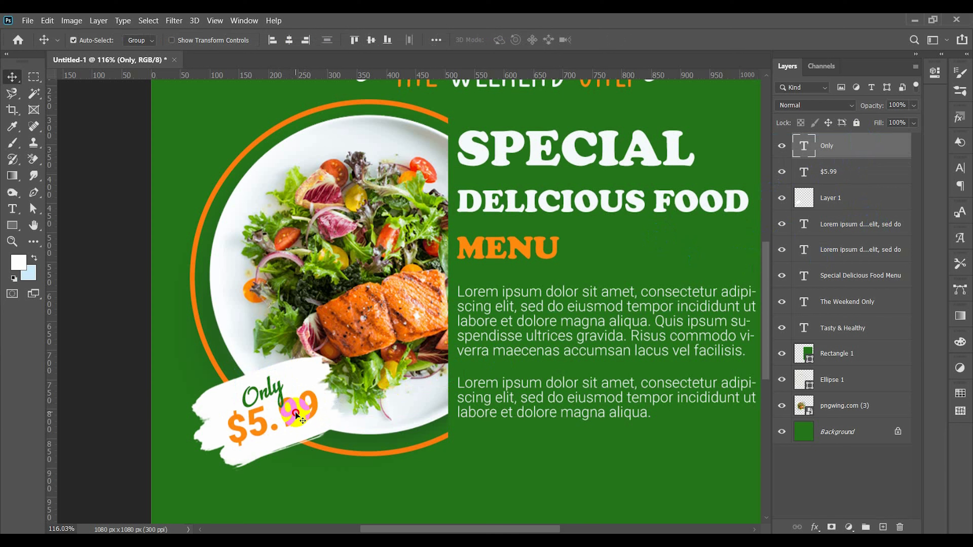
left_click_drag(297, 416, 277, 416)
left_click(296, 485)
key("ctrl+0")
left_click(300, 492)
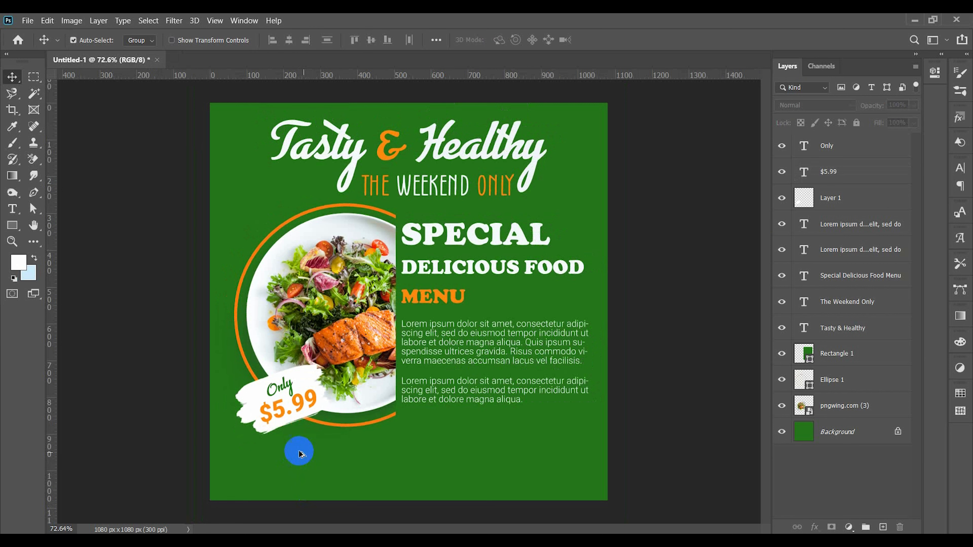
Step: Scale down the brush stroke, "Only" and "$5.99" together at the plate's lower-left edge, and deselect them
scroll(297, 446, "up", 1)
left_click(266, 418)
left_click(262, 385, "shift")
left_click(216, 402, "shift")
key("ctrl+t")
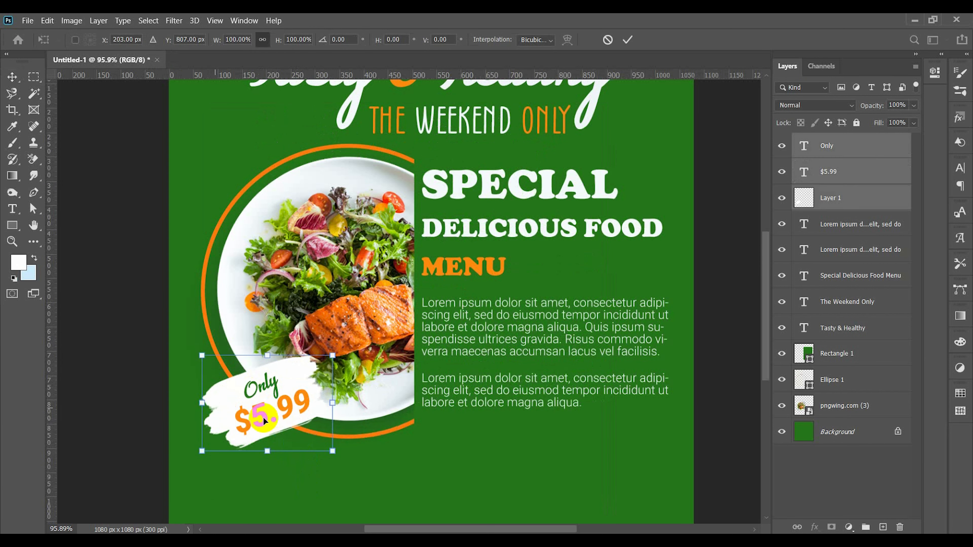
left_click_drag(333, 405, 262, 411)
key("Return")
left_click(377, 450, "ctrl")
scroll(380, 453, "down", 3)
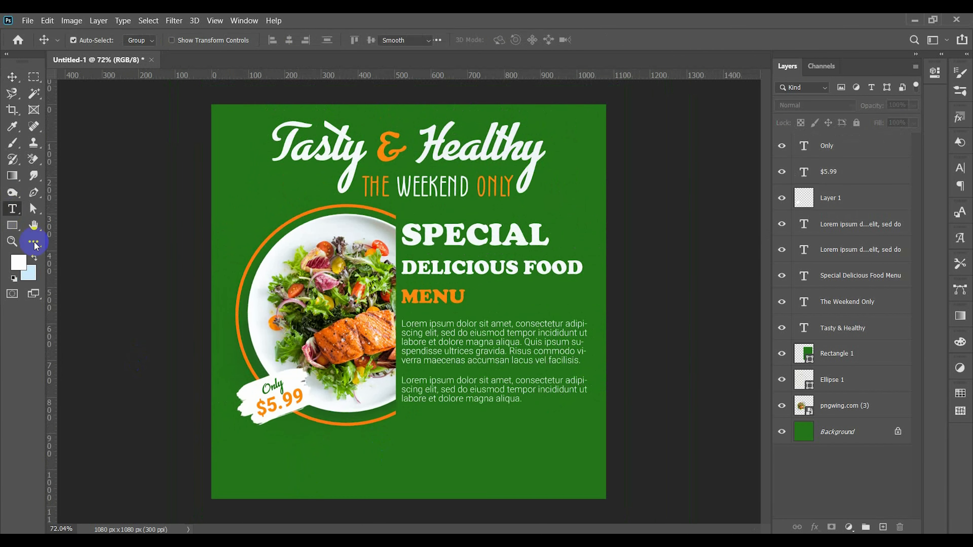
Step: Add a wide single-line placeholder text box below the plate, set in white Roboto Regular at 5.93 pt
left_click_drag(238, 447, 587, 459)
left_click(276, 41)
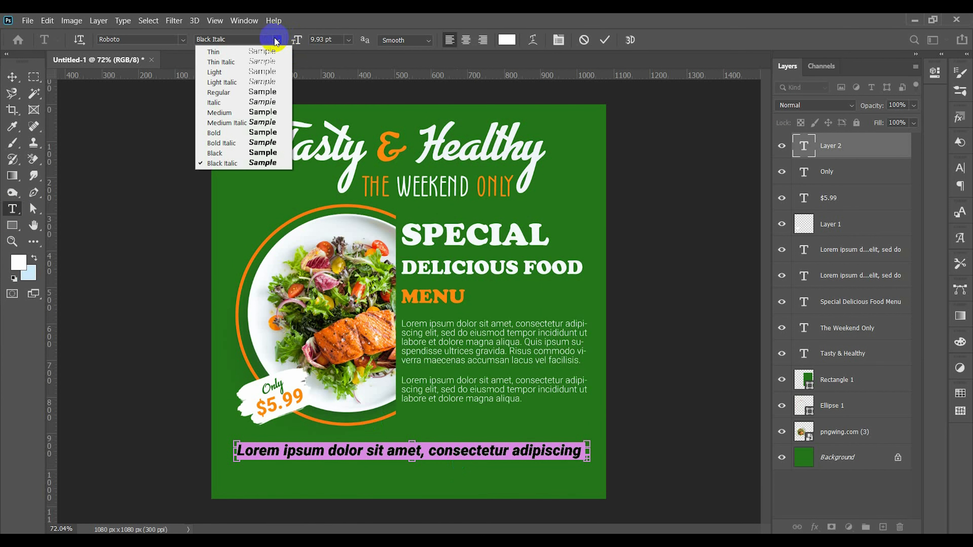
left_click(269, 95)
scroll(337, 39, "down", 4)
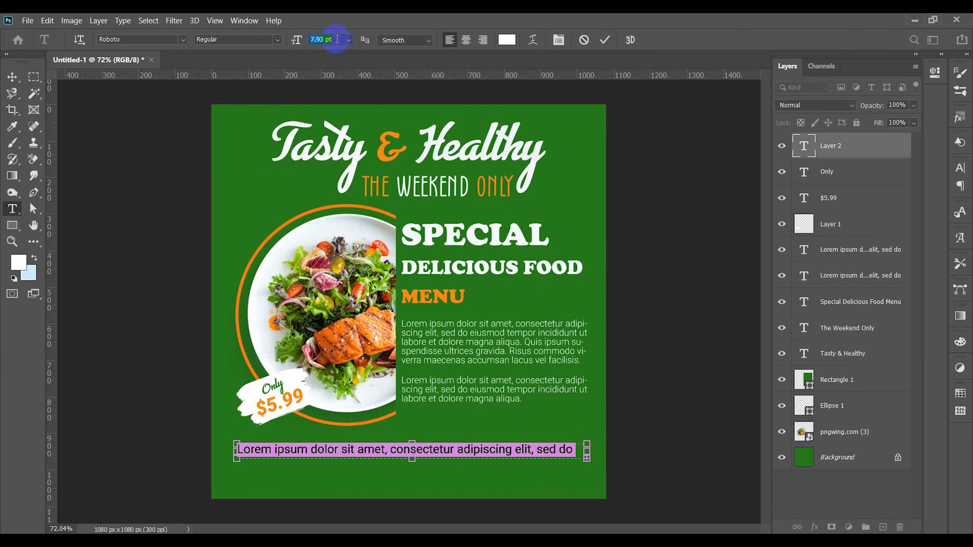
left_click(605, 40)
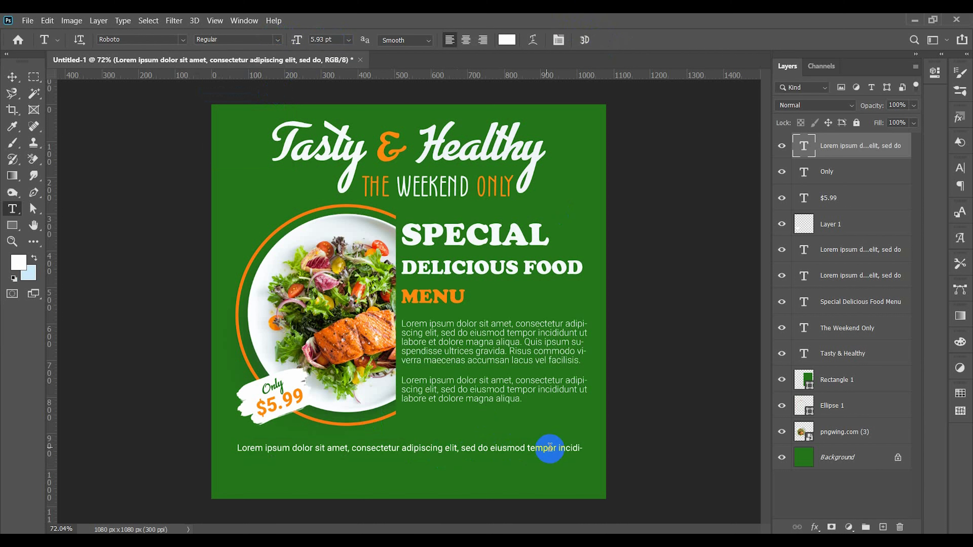
Step: Trim the bottom text line so it ends at "tempor", and fit the text box height to that single line
left_click_drag(558, 448, 696, 440)
key("BackSpace")
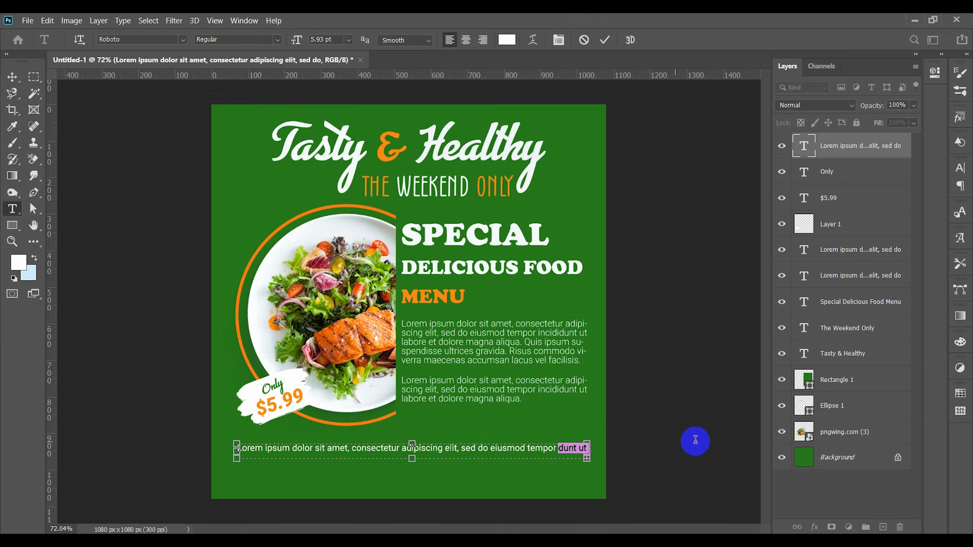
left_click_drag(412, 459, 479, 456)
left_click(562, 447, "shift")
key("BackSpace")
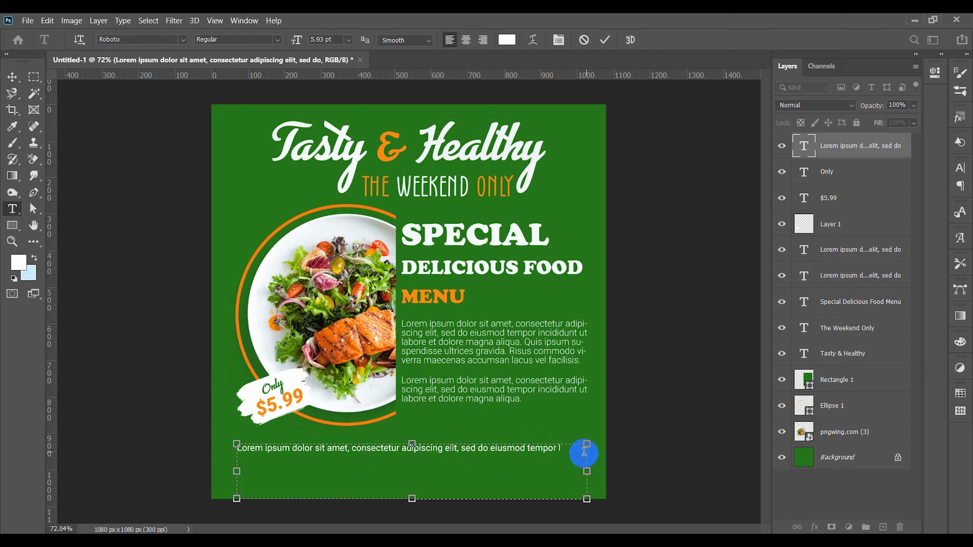
left_click_drag(411, 499, 410, 456)
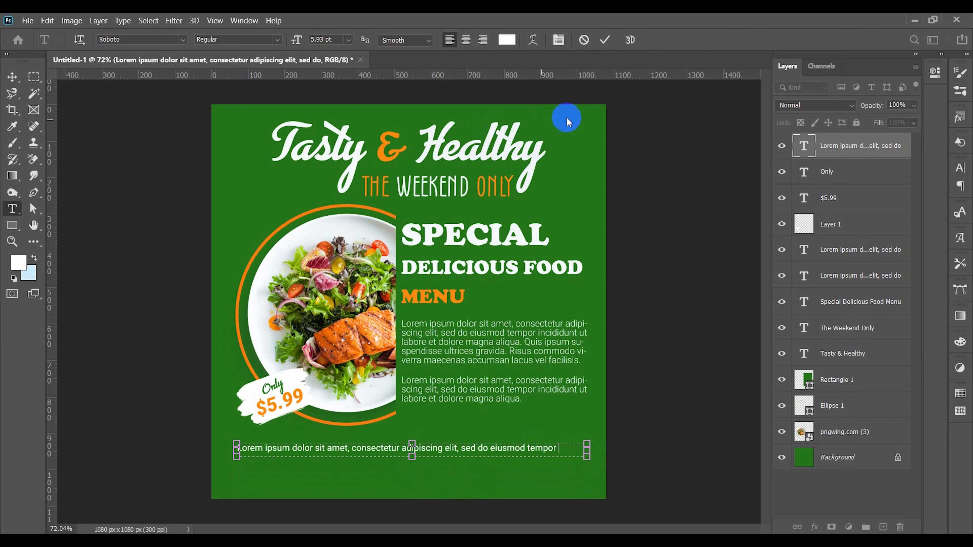
left_click(605, 40)
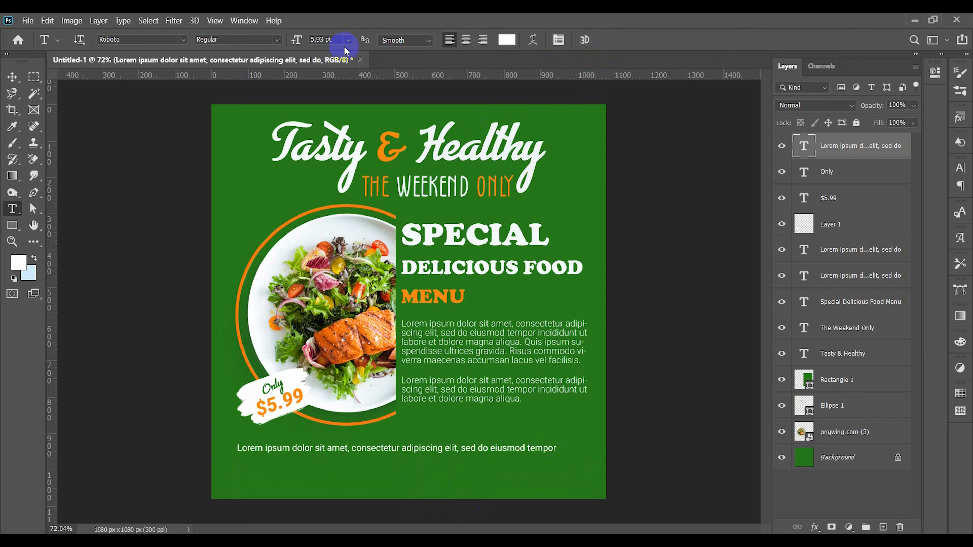
Step: Narrow the bottom line's text box to the width of its text and center it horizontally on the canvas
left_click(12, 77)
left_click(289, 41)
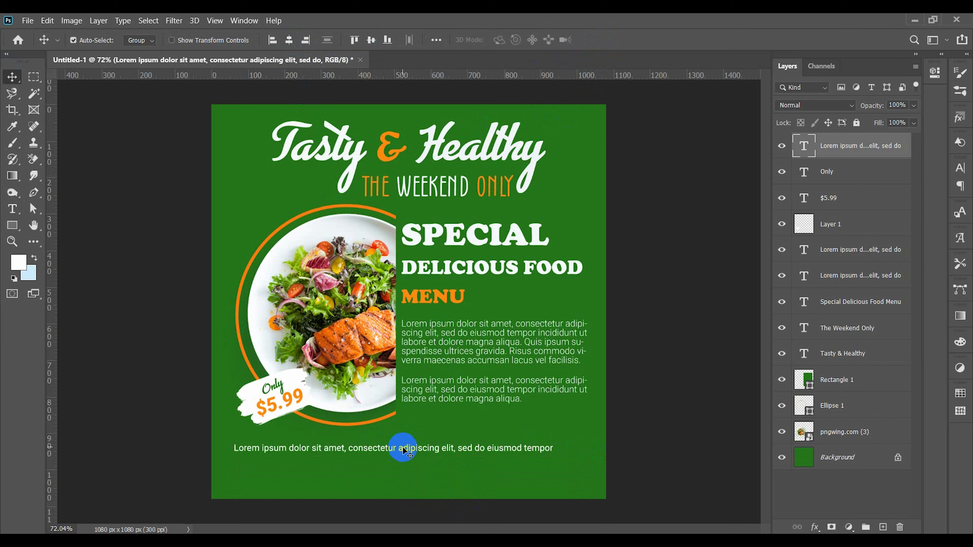
left_click(435, 40)
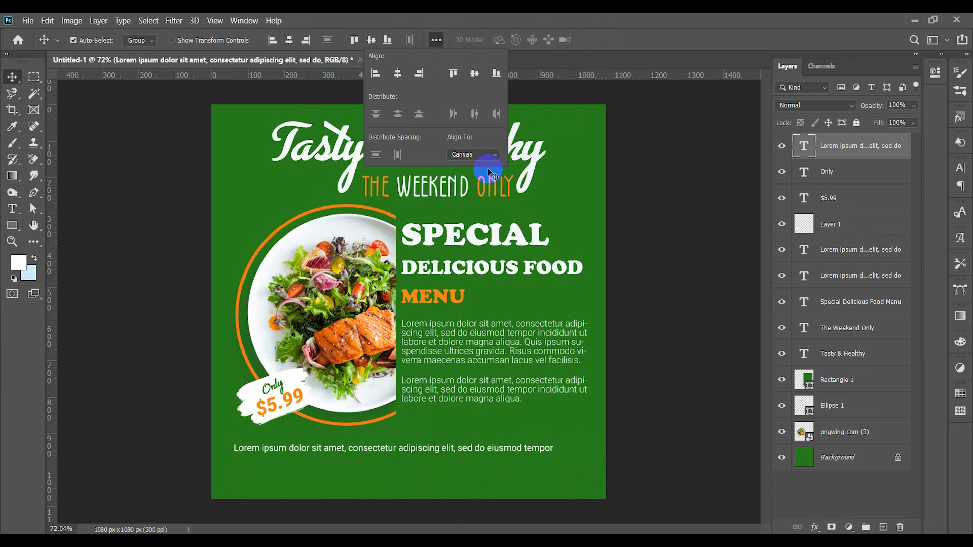
left_click(430, 457)
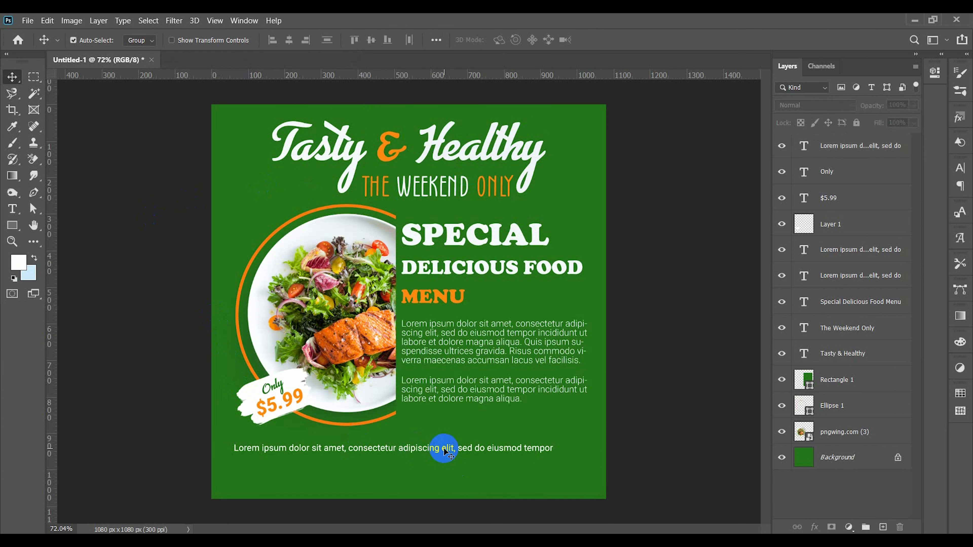
double_click(443, 449)
left_click_drag(585, 451, 558, 449)
left_click(605, 39)
left_click(289, 40)
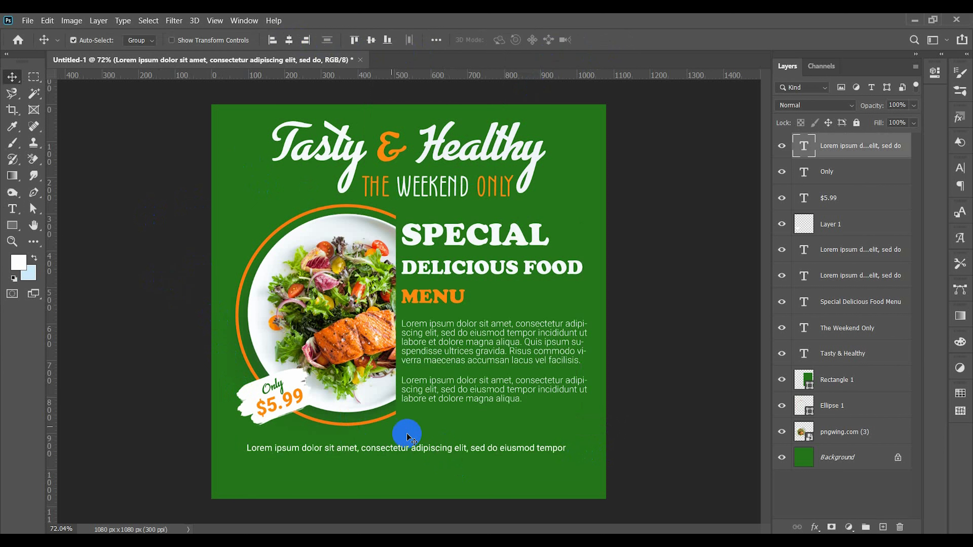
Step: Duplicate the bottom text line directly beneath itself and recolor the copy with the orange of the headline's ampersand
left_click(432, 450)
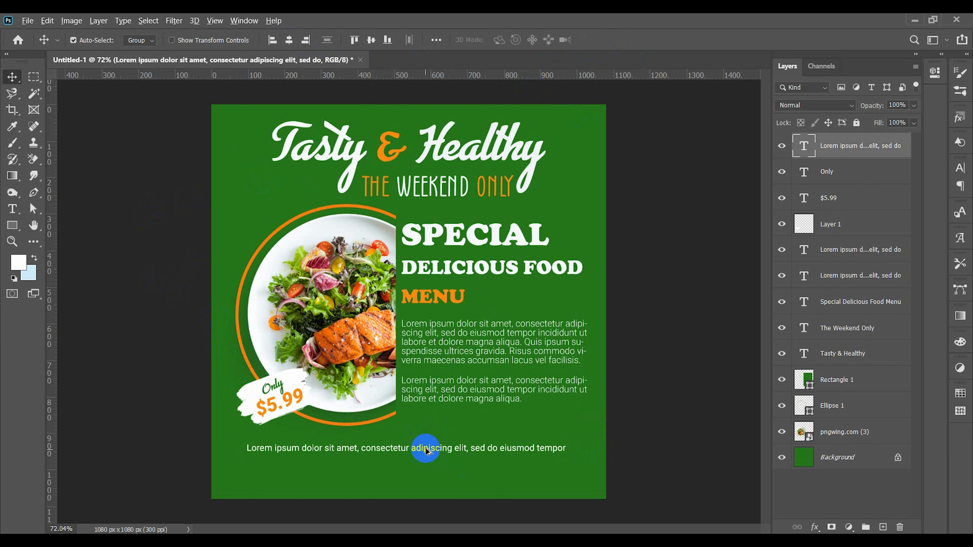
left_click_drag(425, 451, 426, 460)
double_click(426, 460)
key("ctrl+a")
left_click(512, 41)
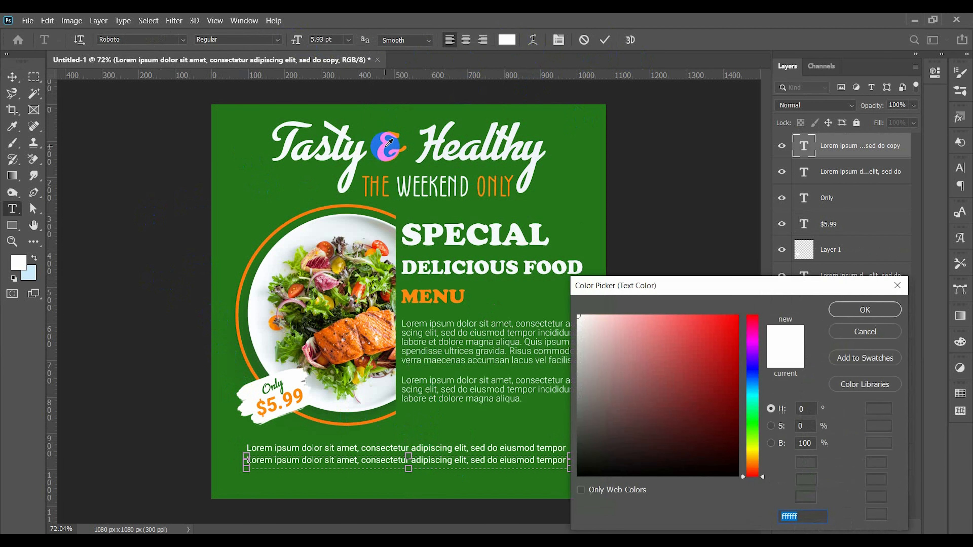
left_click(381, 148)
left_click(865, 309)
left_click(605, 39)
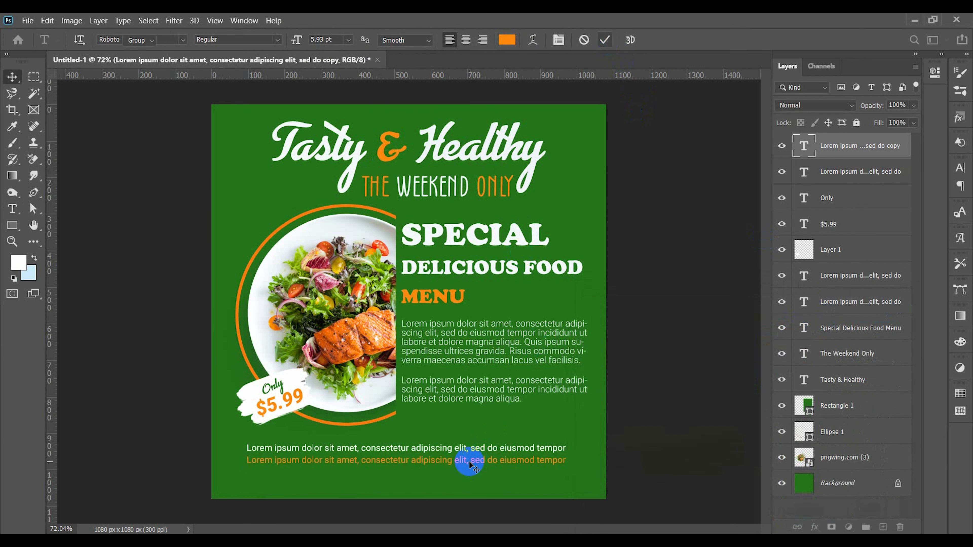
Step: Delete the orange copy of the bottom text line
double_click(463, 459)
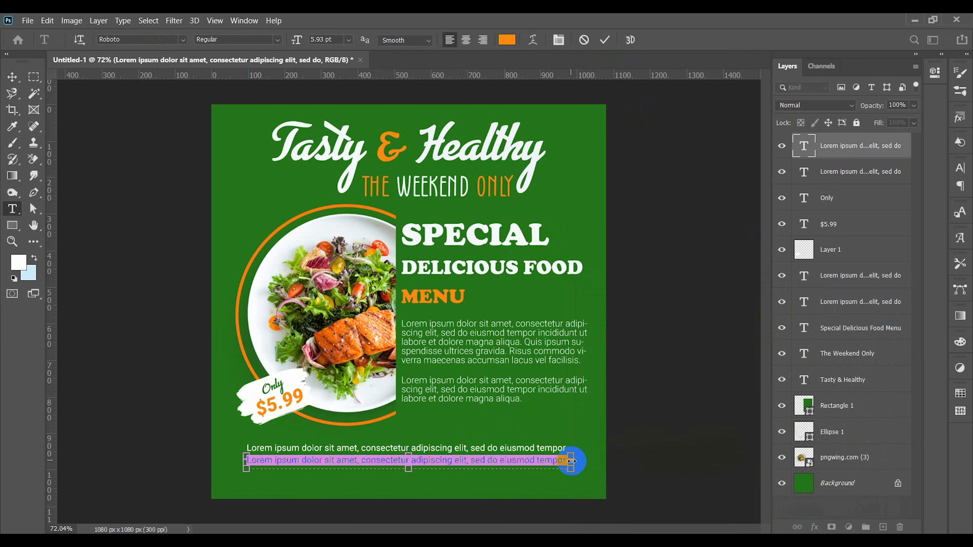
left_click(605, 39)
key("v")
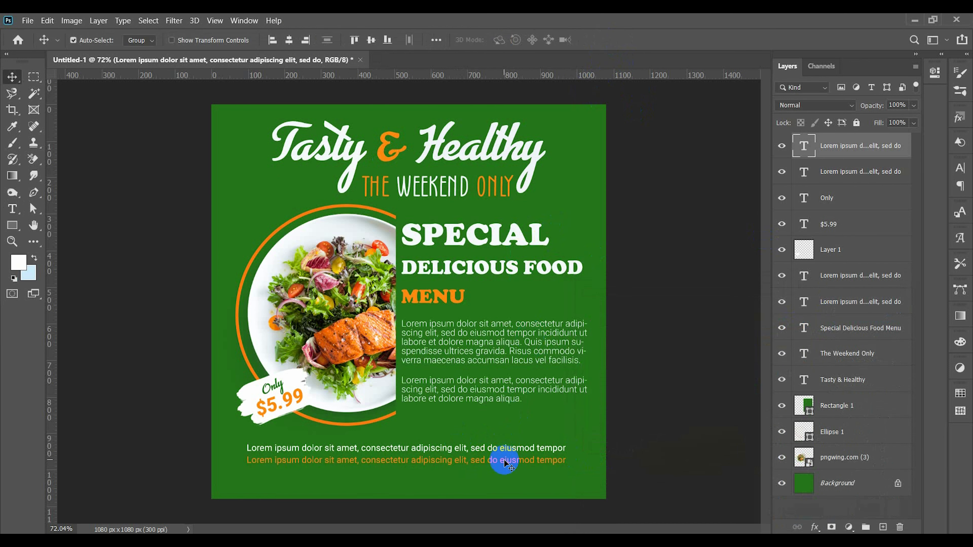
key("Delete")
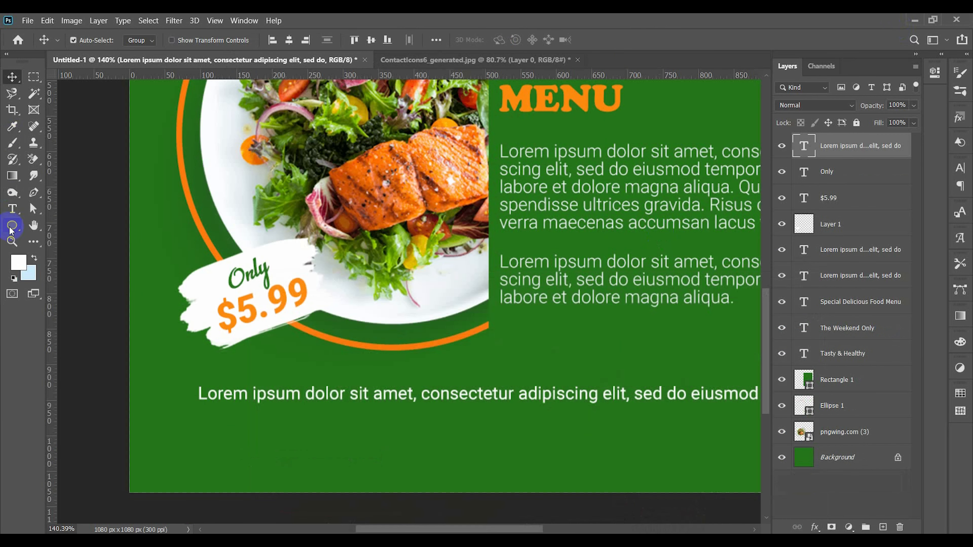
Step: Draw a white rounded rectangle about 120 by 26 px with a 10 px radius below the start of the bottom text line
right_click(10, 229)
left_click(57, 220)
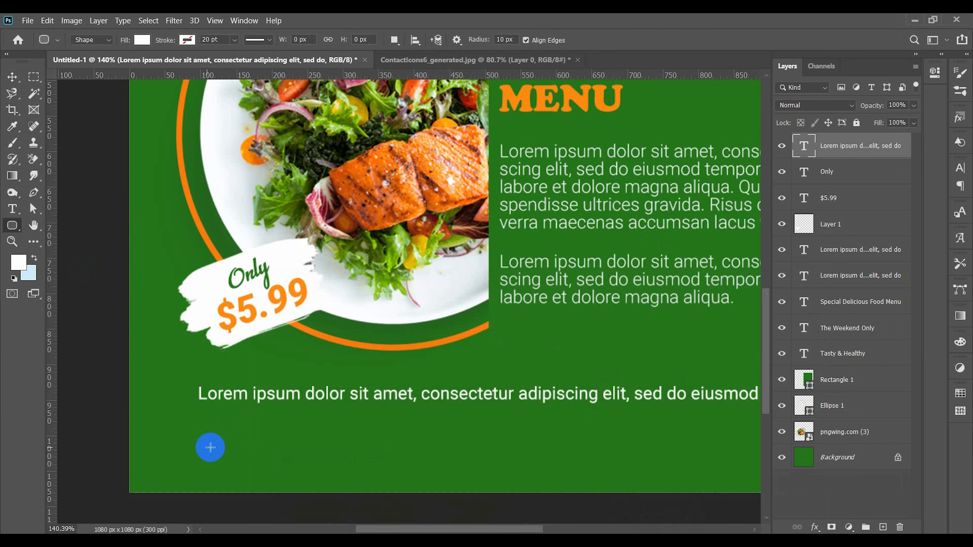
left_click_drag(213, 437, 294, 457)
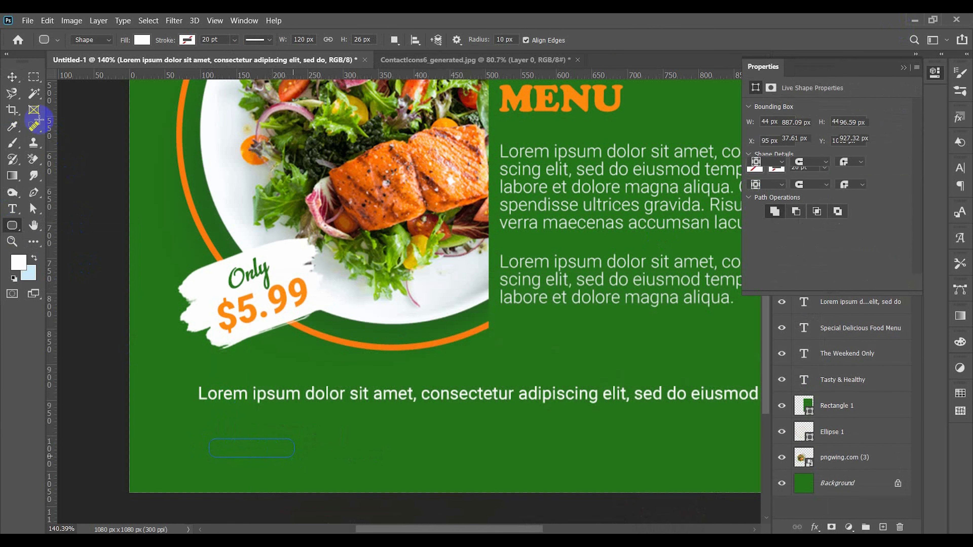
key("v")
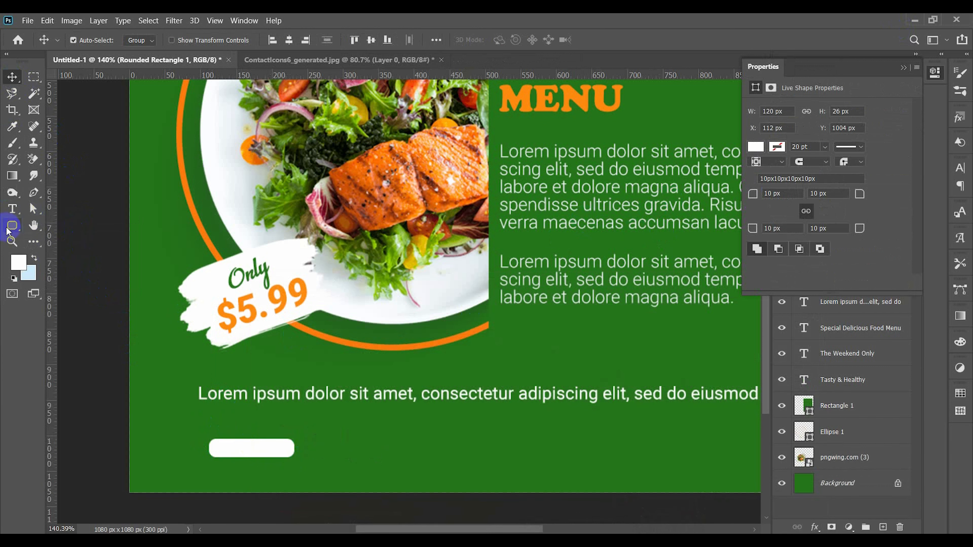
Step: Add the text "Call Now" in white Roboto Regular at 5.93 pt beside the rounded rectangle
left_click(11, 209)
left_click(362, 447)
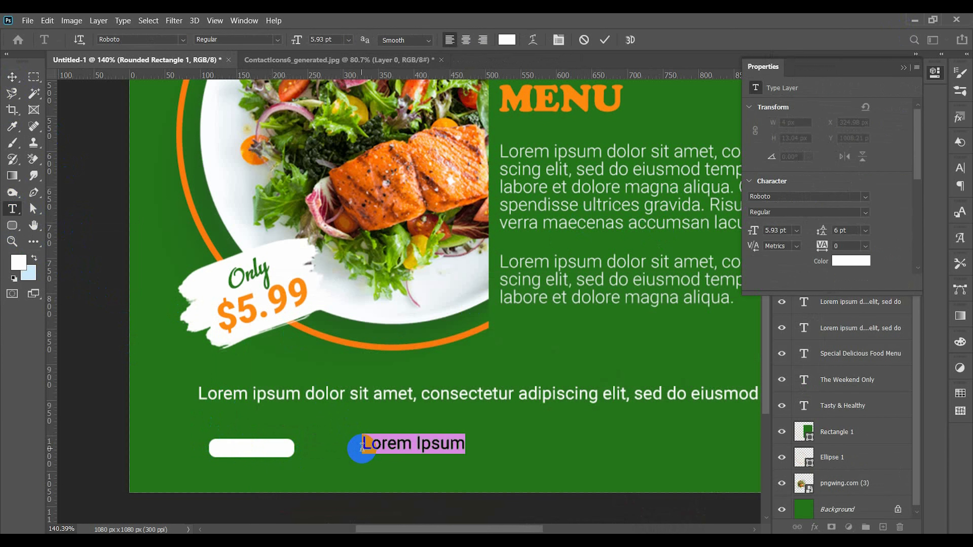
type("Order")
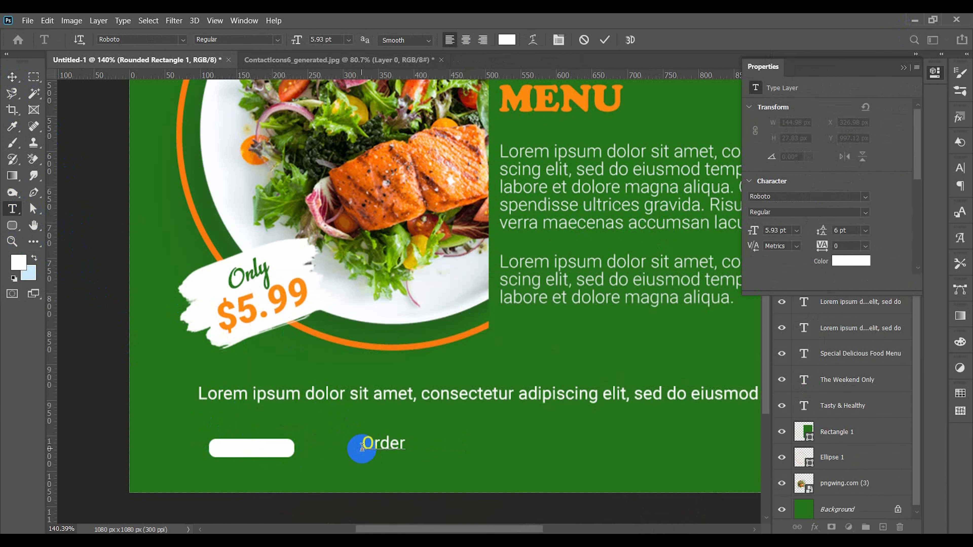
key("BackSpace")
type("Call Now")
left_click(601, 40)
left_click(12, 77)
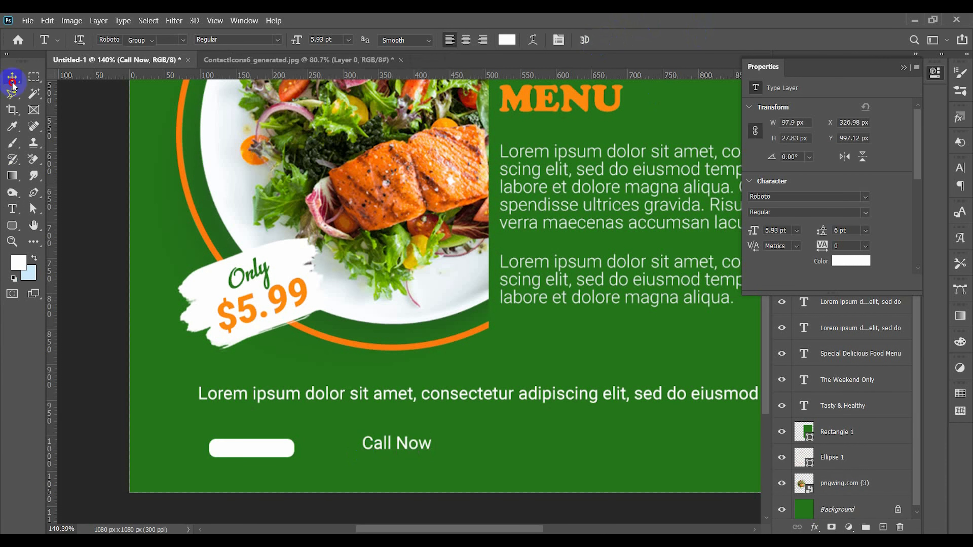
Step: Recolor "Call Now" with the orange of the "MENU" heading and place it on the white rounded rectangle
double_click(406, 444)
left_click(507, 39)
left_click(528, 90)
left_click(865, 310)
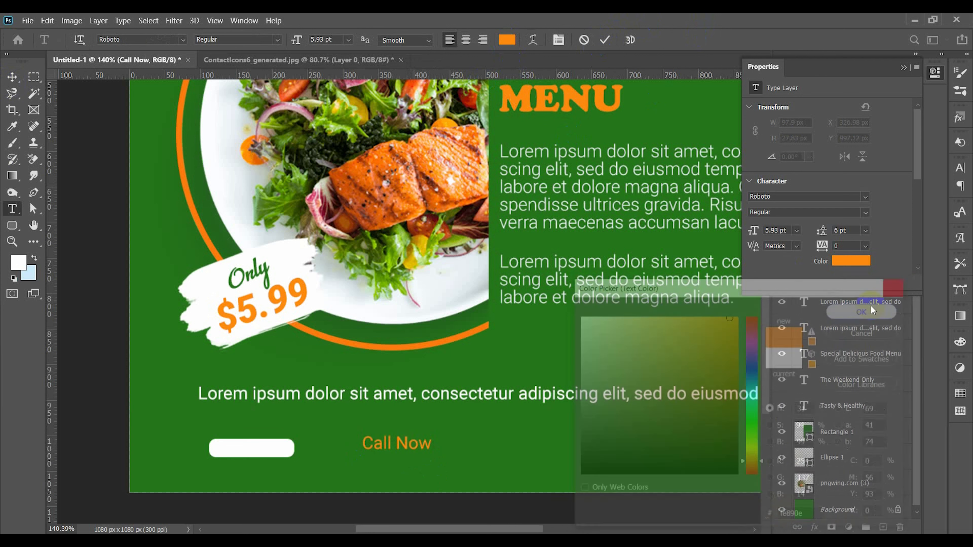
left_click_drag(403, 443, 261, 453)
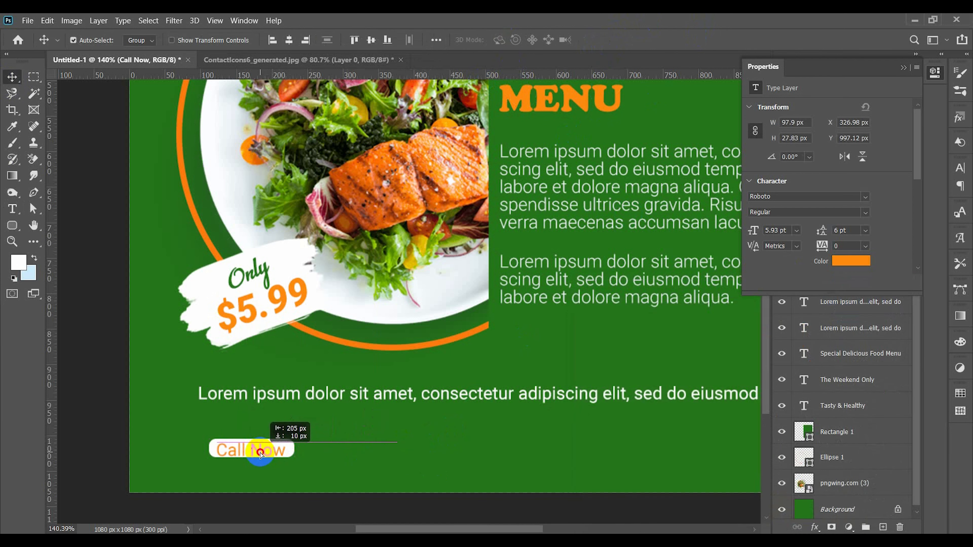
Step: Set the "Call Now" text to Roboto Medium at 6 pt
double_click(261, 451)
left_click(335, 40)
scroll(335, 40, "up", 1)
left_click(278, 40)
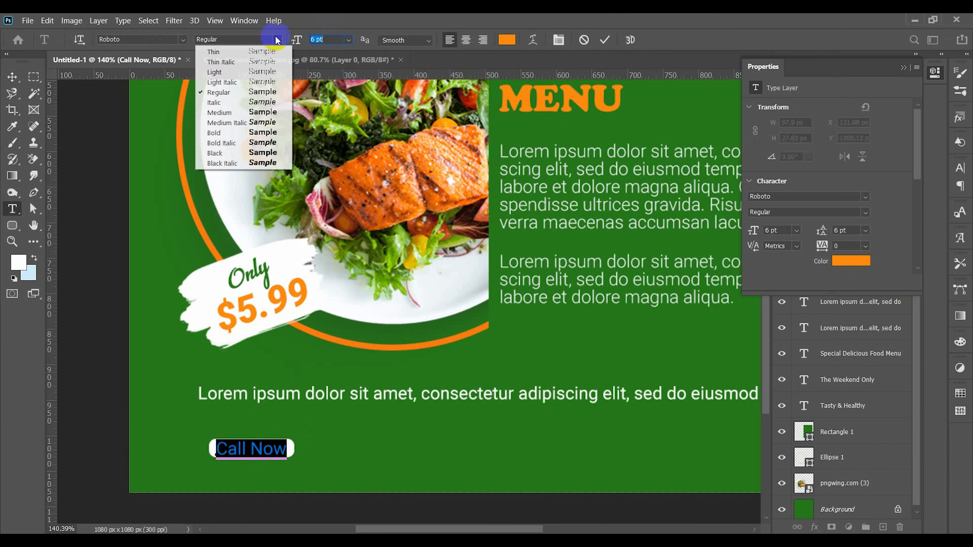
left_click(267, 114)
left_click(605, 40)
left_click(904, 67)
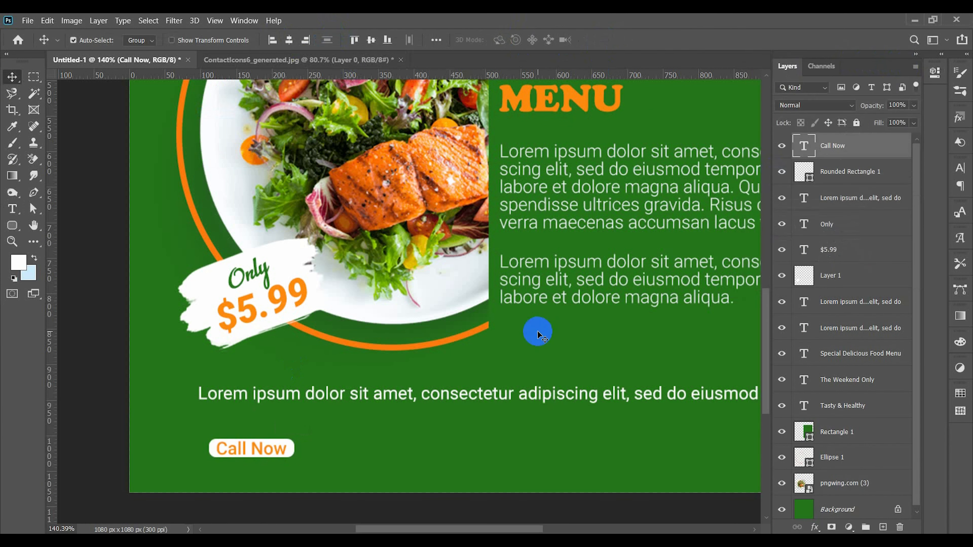
Step: Recolor the "Call Now" text with the green of the post's background
key("ctrl+0")
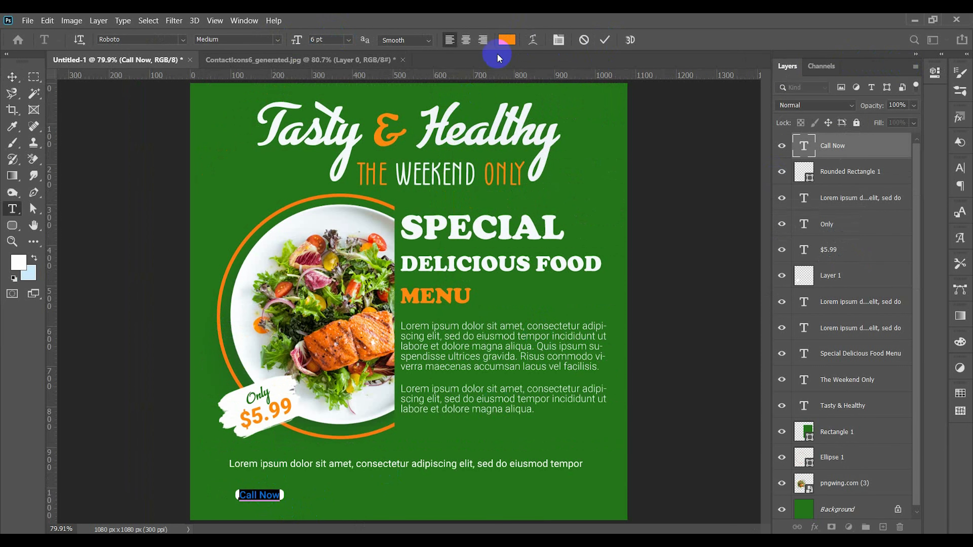
left_click(507, 39)
left_click(598, 82)
left_click(881, 316)
left_click(605, 40)
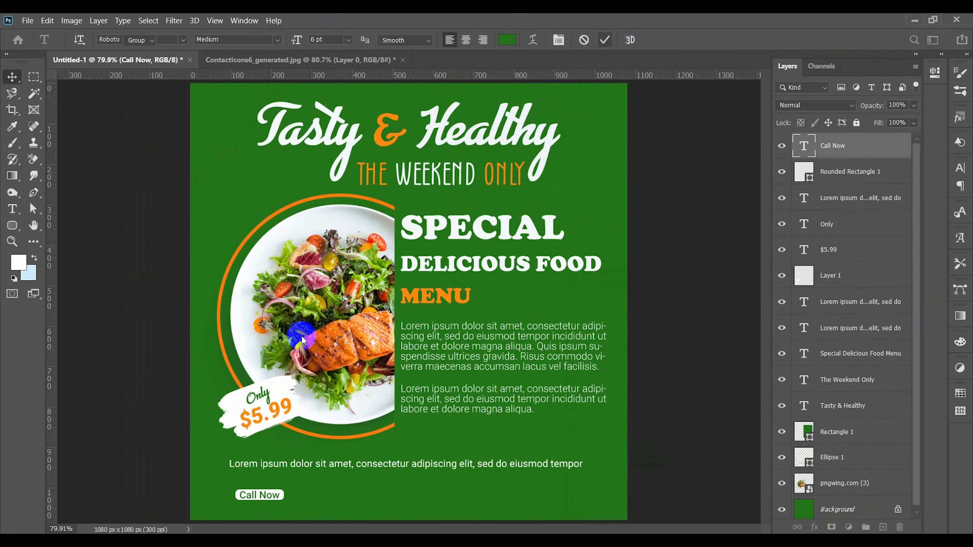
Step: Widen the white rounded rectangle slightly on both sides of "Call Now", and deselect it
scroll(239, 493, "up", 4)
left_click(301, 500, "ctrl")
key("ctrl+t")
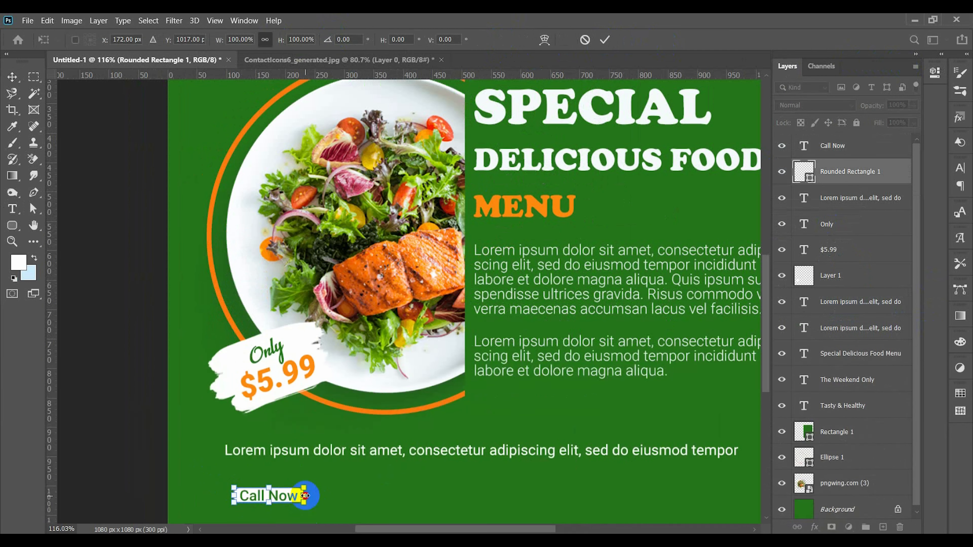
left_click_drag(304, 496, 310, 496)
key("Return")
left_click(323, 492, "ctrl")
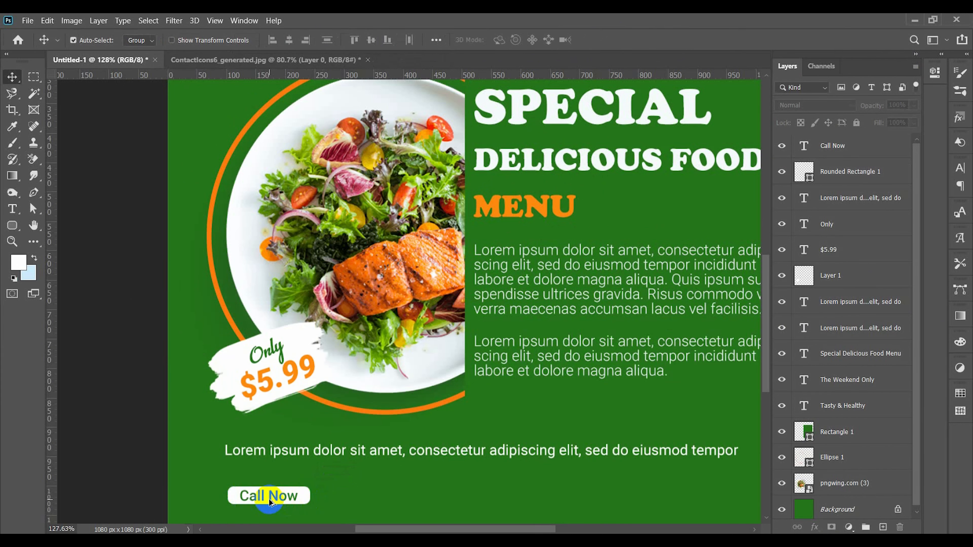
Step: Align "Call Now" and the rounded rectangle by their vertical centers relative to the selection, and deselect them
scroll(270, 498, "up", 2)
left_click(272, 495, "ctrl")
left_click(315, 492, "ctrl+shift")
left_click(436, 40)
left_click(472, 154)
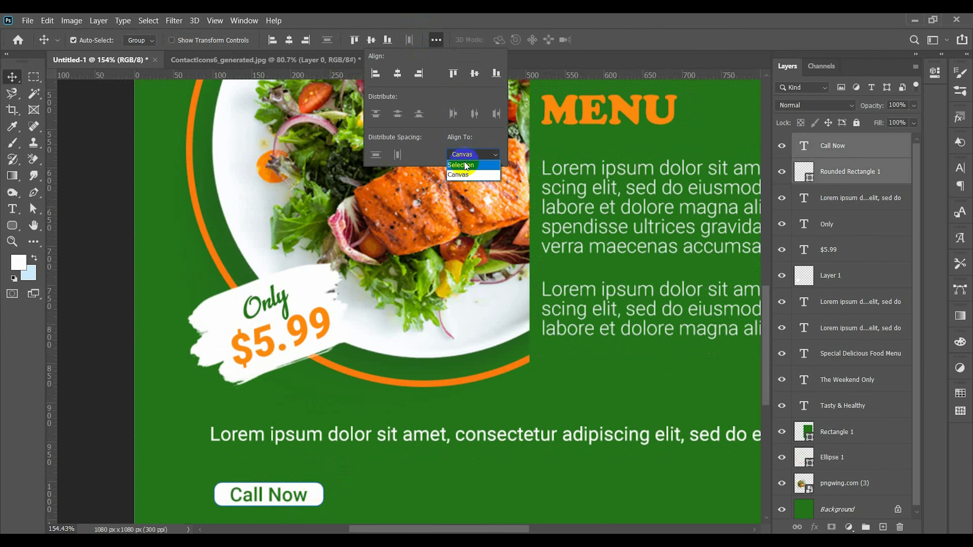
left_click(464, 165)
left_click(469, 84)
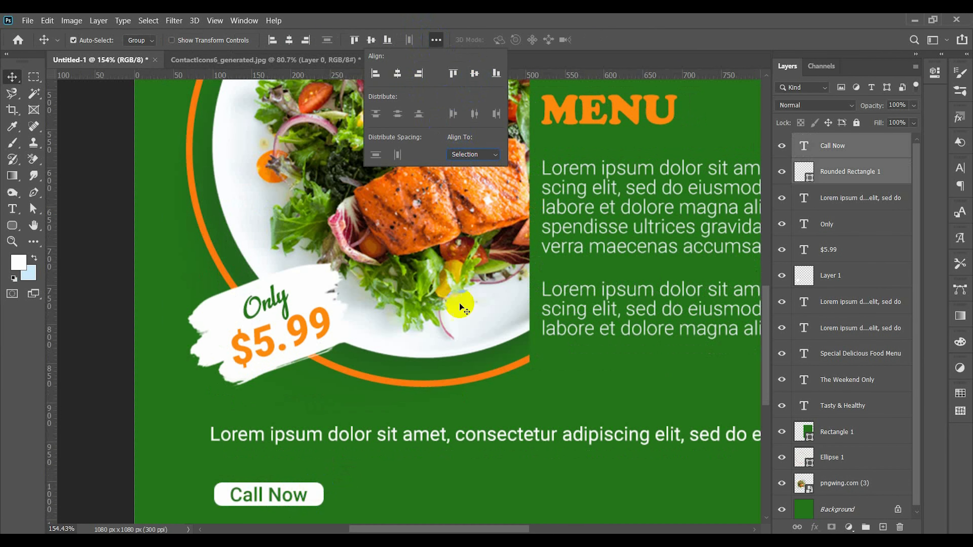
left_click(443, 458)
Step: Select "Call Now" and its rounded rectangle together, move them slightly down, and deselect them
key("ctrl+0")
scroll(272, 493, "up", 8)
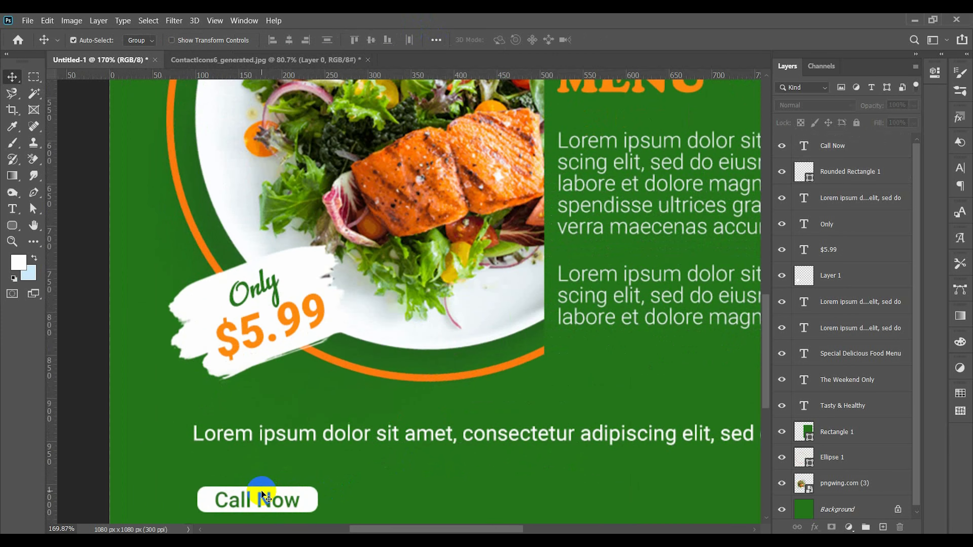
scroll(262, 490, "down", 1)
left_click_drag(250, 448, 263, 490)
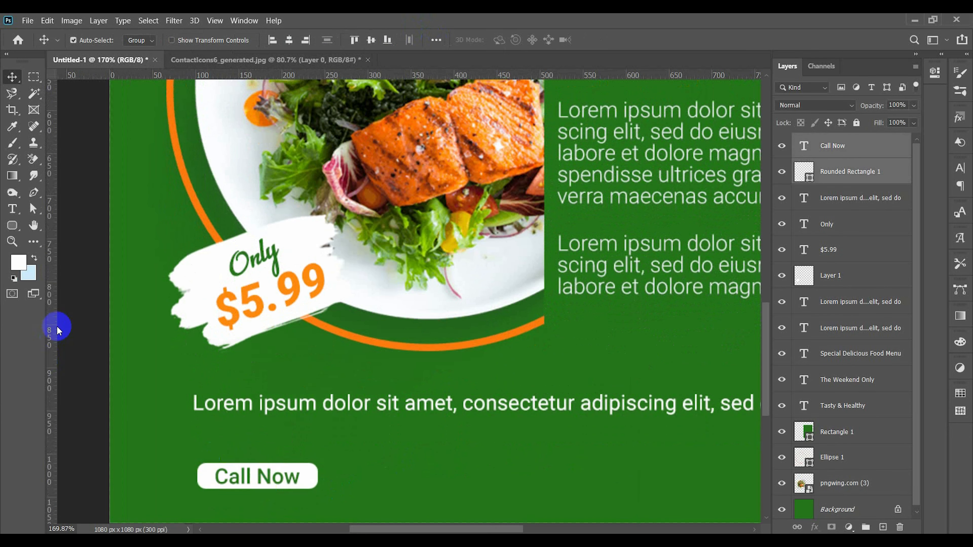
left_click(89, 312)
Step: Add the phone number as a text line to the right of "Call Now" and color it white
left_click(15, 210)
left_click(355, 480)
type("123")
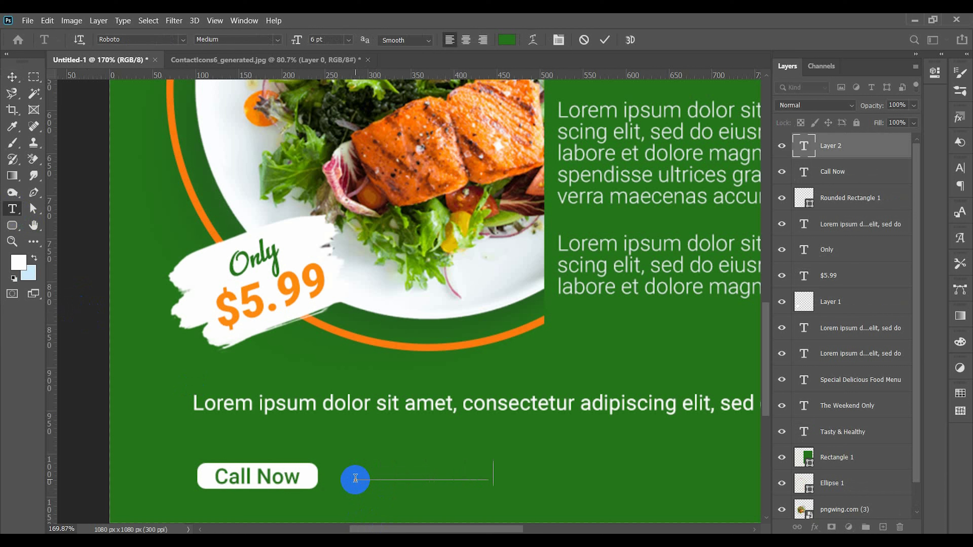
key("ctrl+a")
left_click(507, 40)
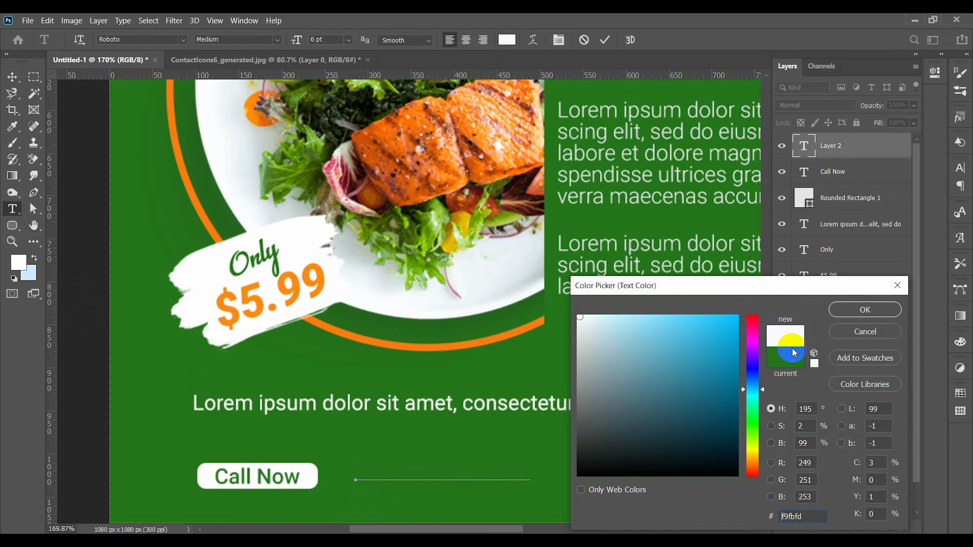
left_click(585, 145)
key("Return")
Step: Add one more 9 to the phone number's country code, commit the text and move it closer to "Call Now"
left_click(535, 326)
left_click(393, 472)
type("999 1234 567 890")
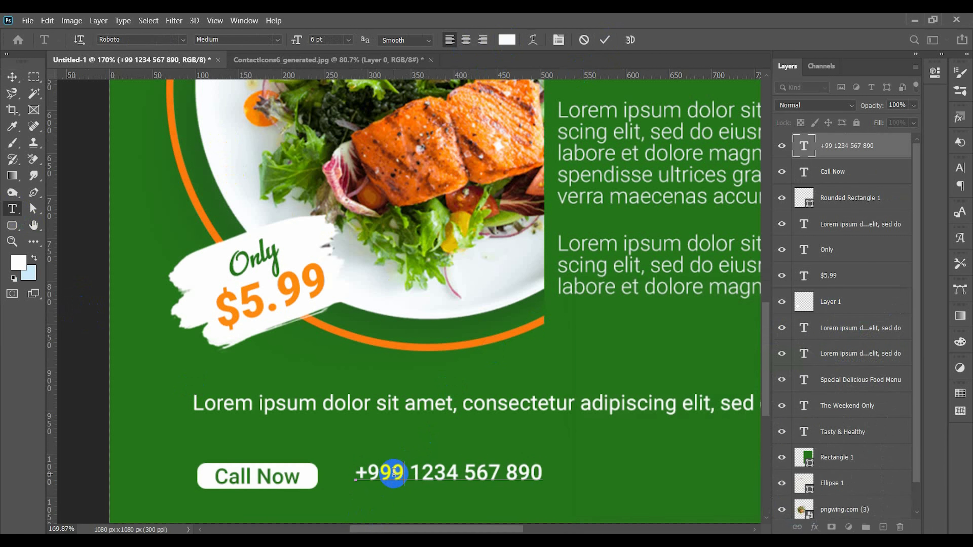
left_click(605, 40)
key("v")
left_click_drag(451, 474, 428, 477)
Step: Recolor the phone number with the orange of "$5.99"
double_click(365, 475)
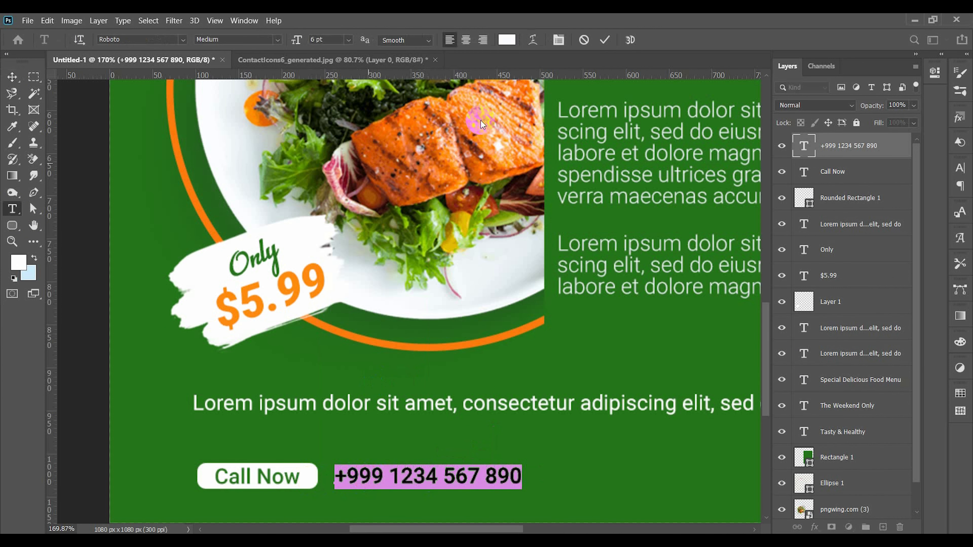
left_click(508, 41)
left_click(309, 268)
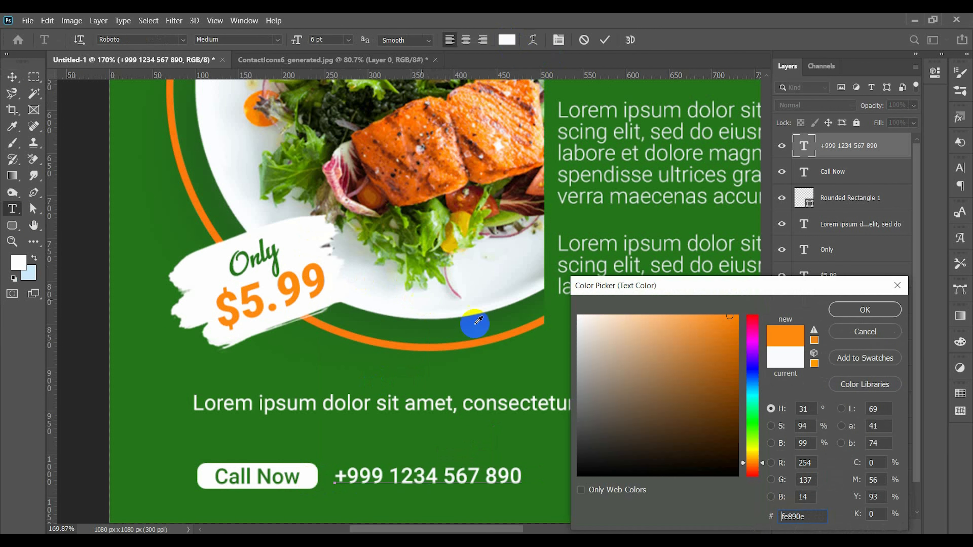
left_click(860, 309)
left_click(604, 40)
key("v")
key("ctrl+0")
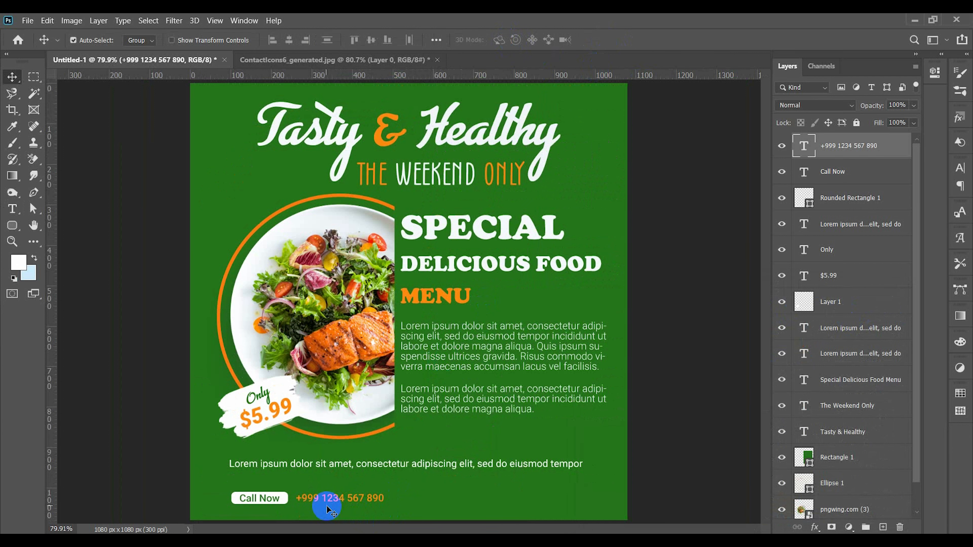
left_click(12, 208)
left_click(534, 507)
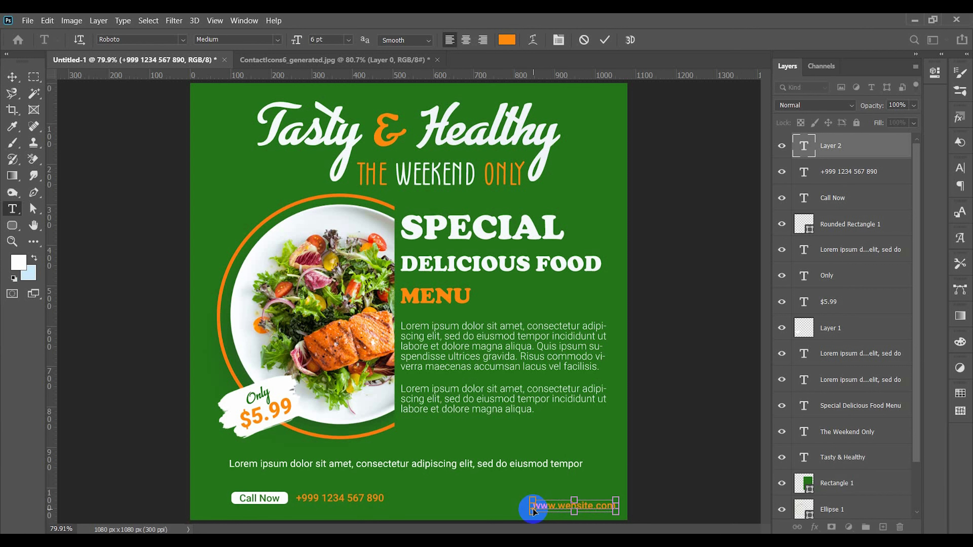
left_click(508, 40)
left_click(285, 106)
left_click_drag(599, 327, 545, 292)
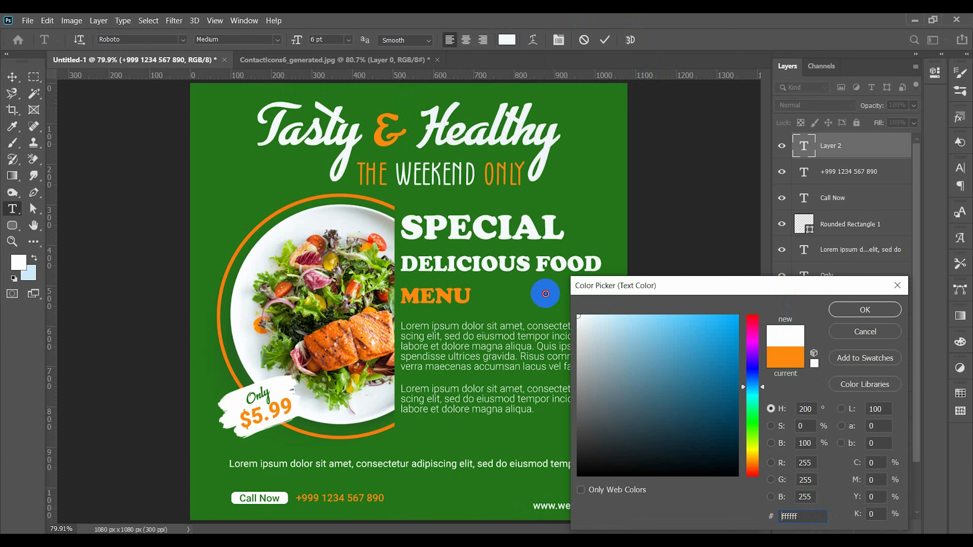
left_click(863, 310)
left_click(605, 39)
triple_click(572, 504)
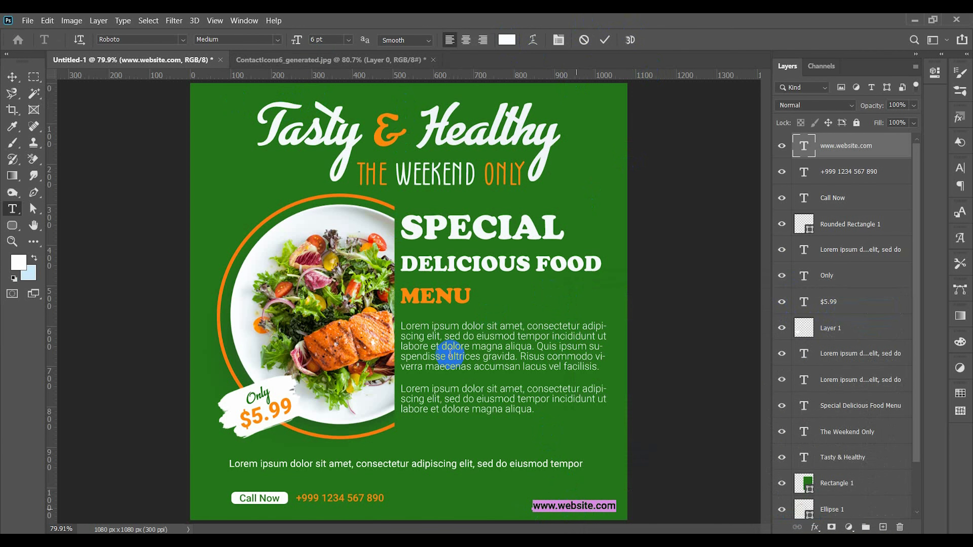
left_click(272, 39)
left_click(268, 104)
left_click(605, 40)
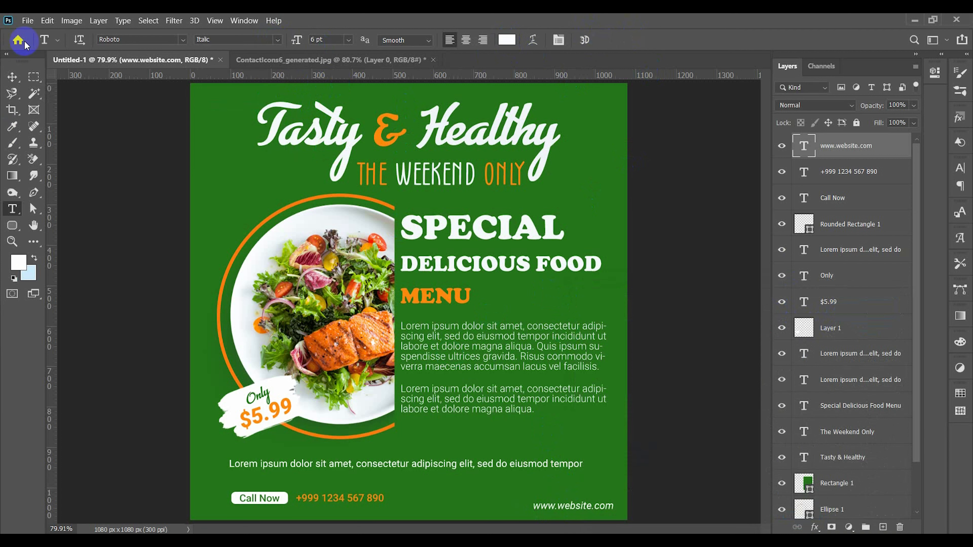
left_click(12, 77)
left_click_drag(586, 505, 579, 505)
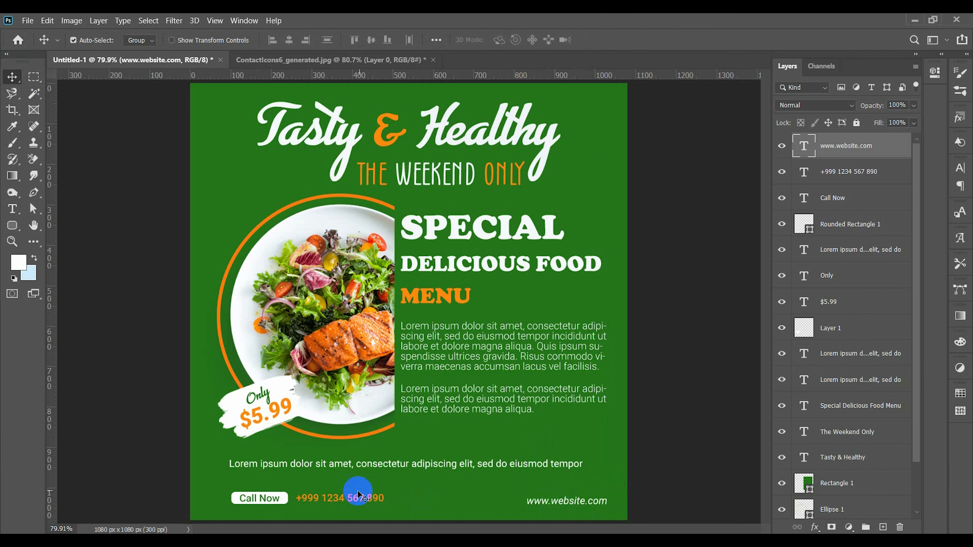
left_click(356, 500, "shift")
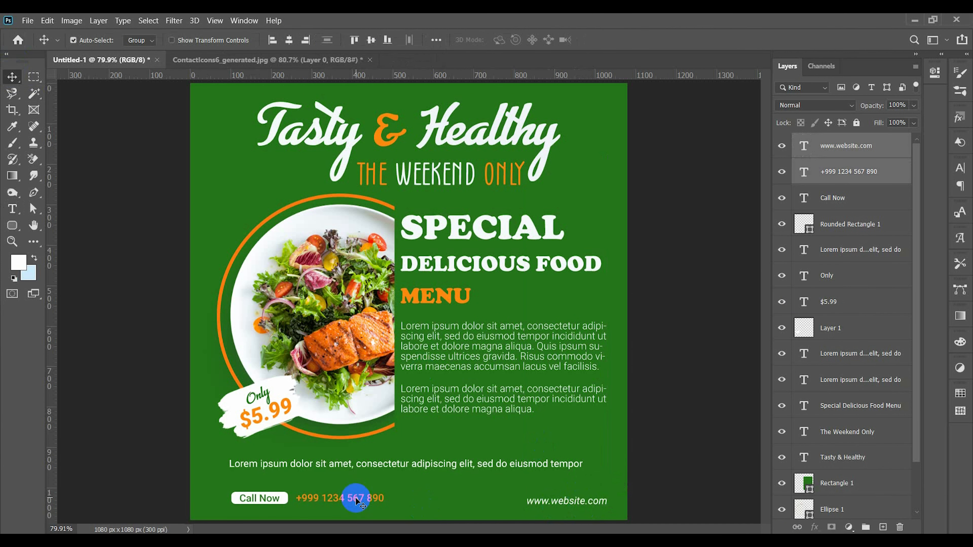
left_click(371, 39)
left_click(284, 498, "shift")
left_click(261, 498, "shift")
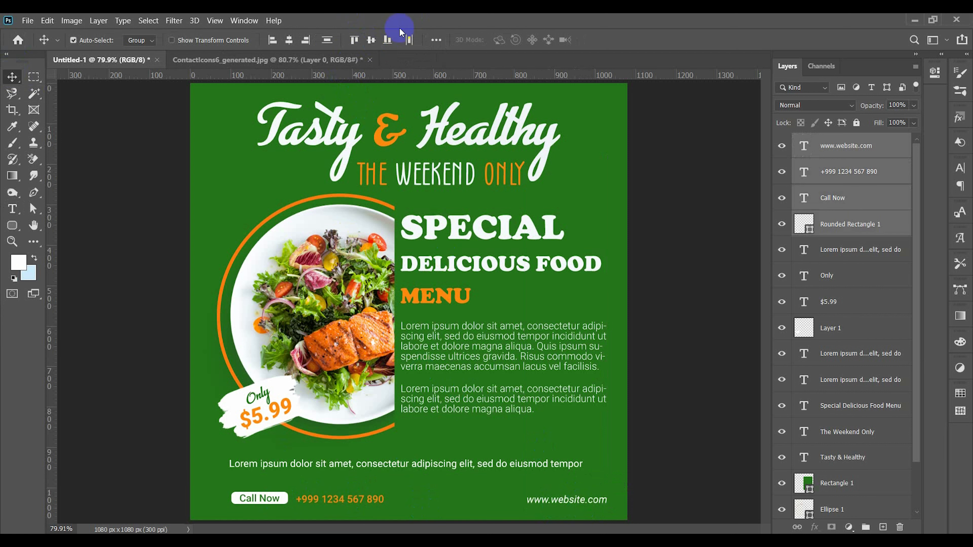
left_click(207, 460)
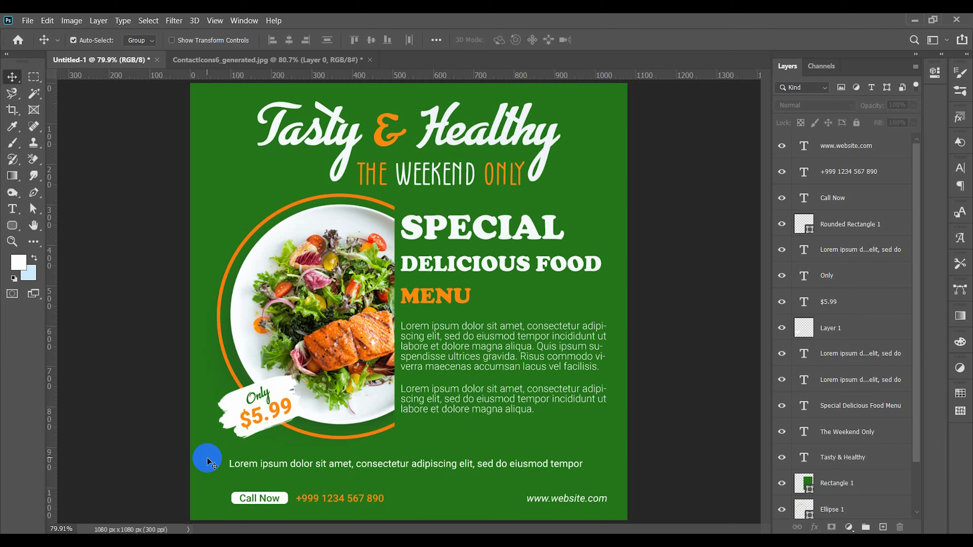
Step: Align the left edge of the "Call Now" rounded rectangle with the left edge of the orange circle
left_click(234, 498, "ctrl")
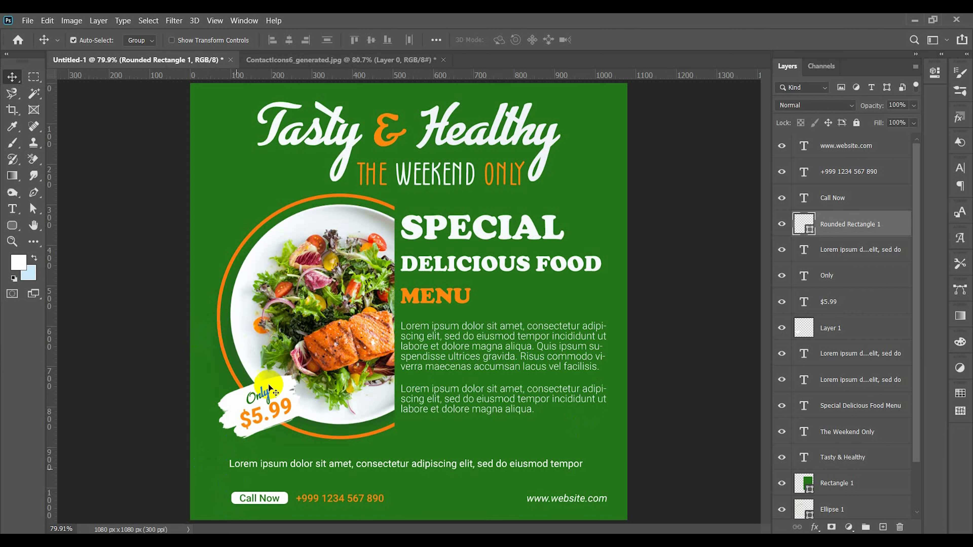
left_click(213, 326)
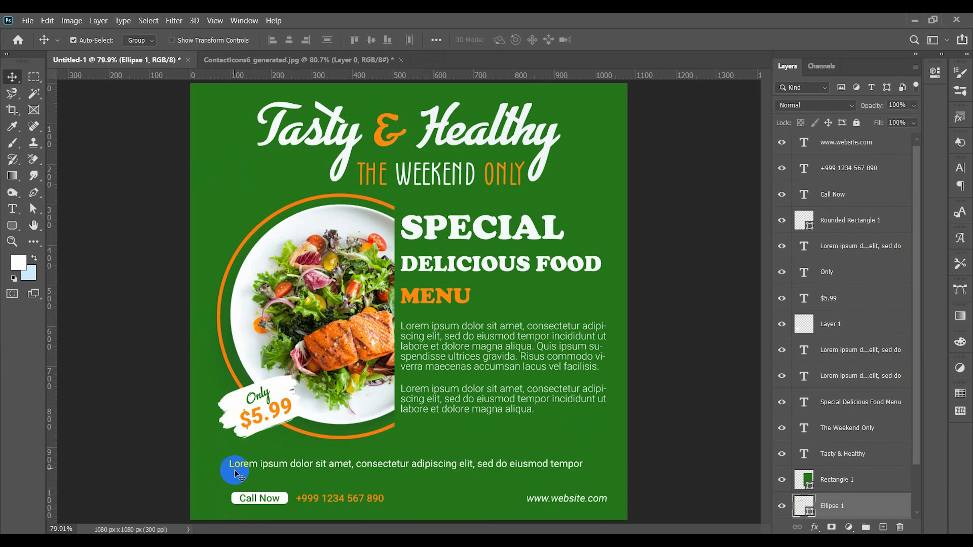
left_click(234, 498, "shift")
left_click(271, 40)
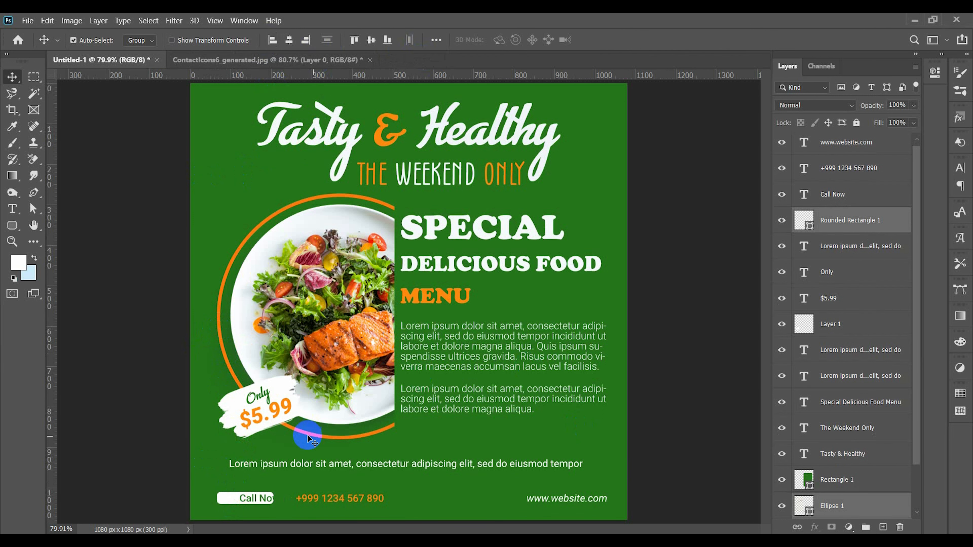
Step: Try to align "Call Now" and its rounded rectangle by their horizontal centers relative to the selection
scroll(229, 498, "up", 3)
left_click(245, 503, "shift")
left_click(288, 40)
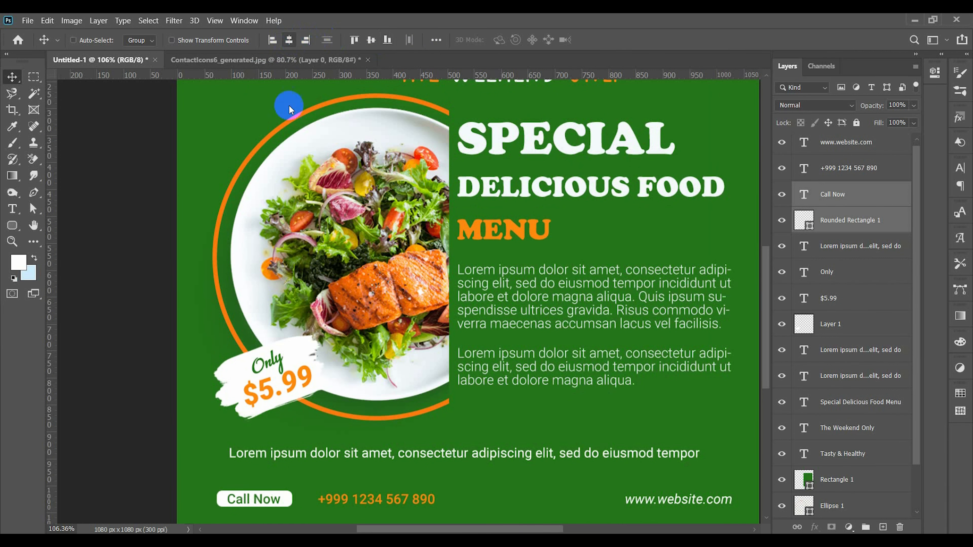
key("ctrl+z")
left_click(216, 255, "ctrl+shift")
left_click(289, 41)
key("ctrl+z")
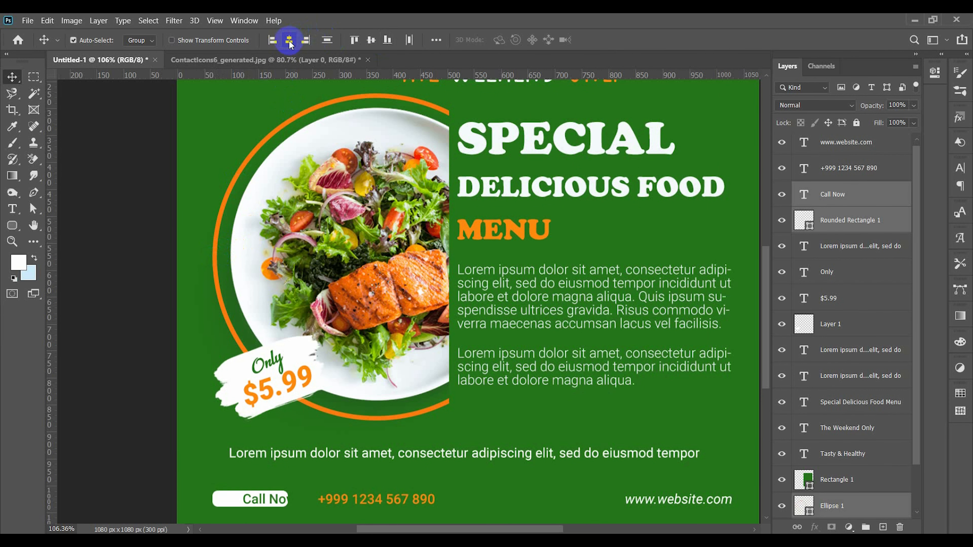
left_click(435, 40)
left_click(460, 155)
left_click(461, 155)
left_click(192, 418)
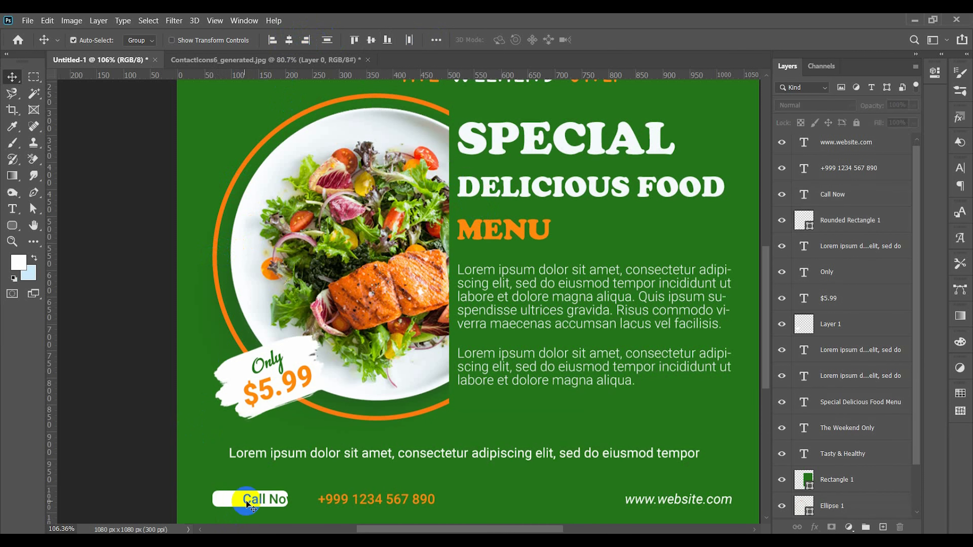
left_click(246, 500)
left_click(221, 499, "shift")
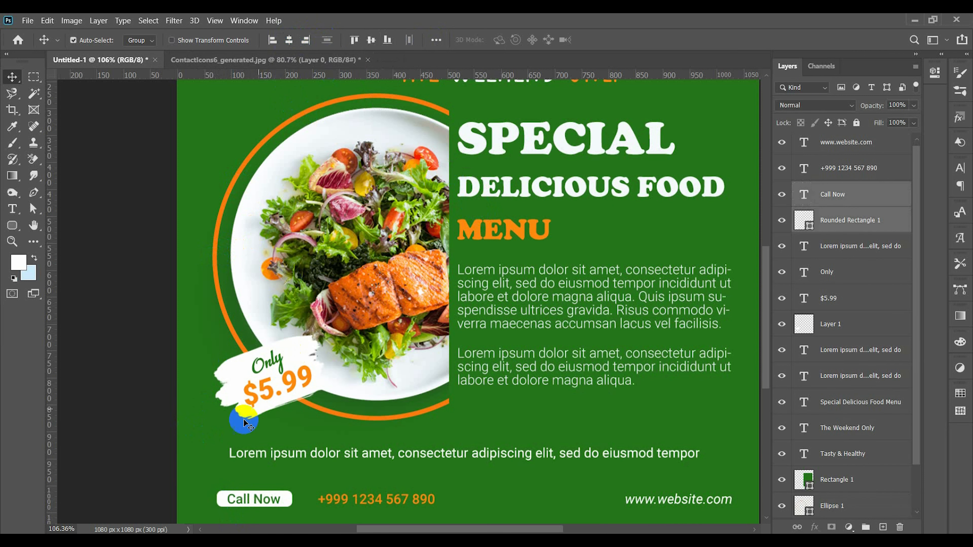
Step: Move "Call Now" left to center it in its rounded rectangle, and shift the phone number left to follow it
left_click(230, 498)
scroll(230, 498, "up", 3)
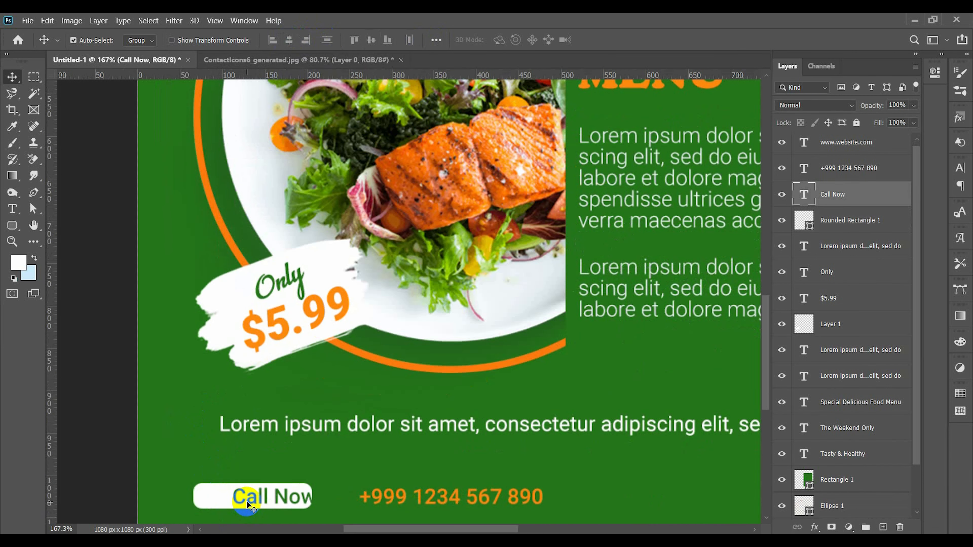
left_click_drag(379, 497, 355, 497)
left_click(357, 465)
key("ctrl+0")
left_click(563, 501)
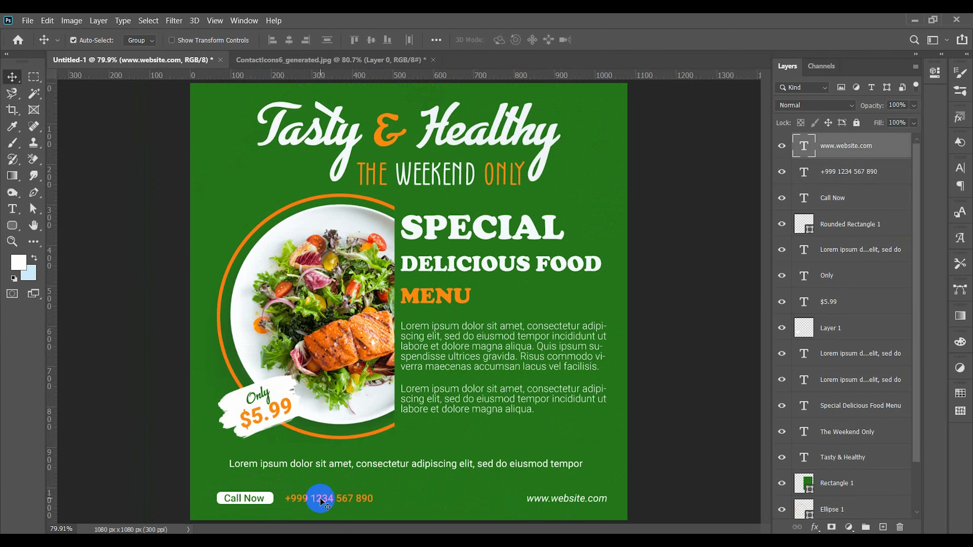
left_click(268, 499, "shift")
left_click(448, 438)
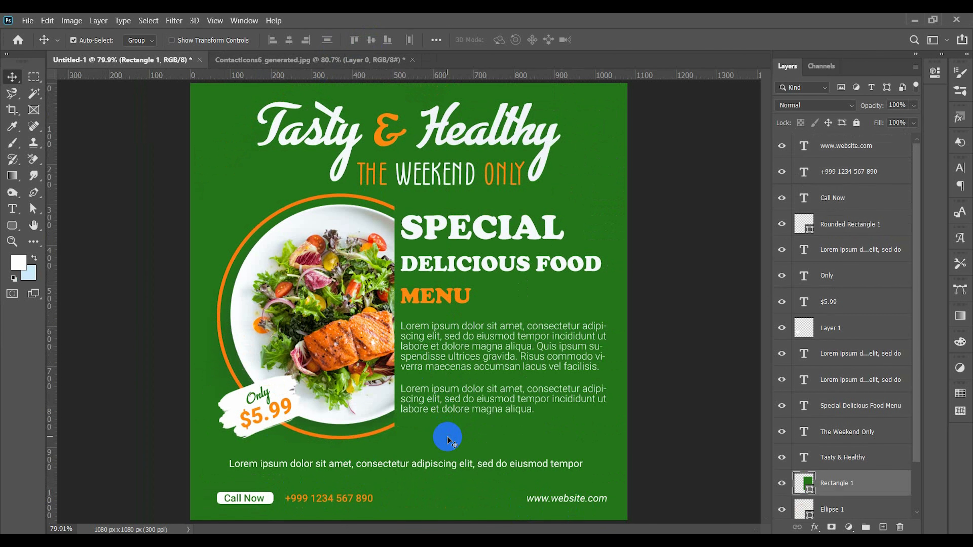
Step: Reduce the leading of the whole "Special Delicious Food Menu" heading to 14 pt
double_click(435, 291)
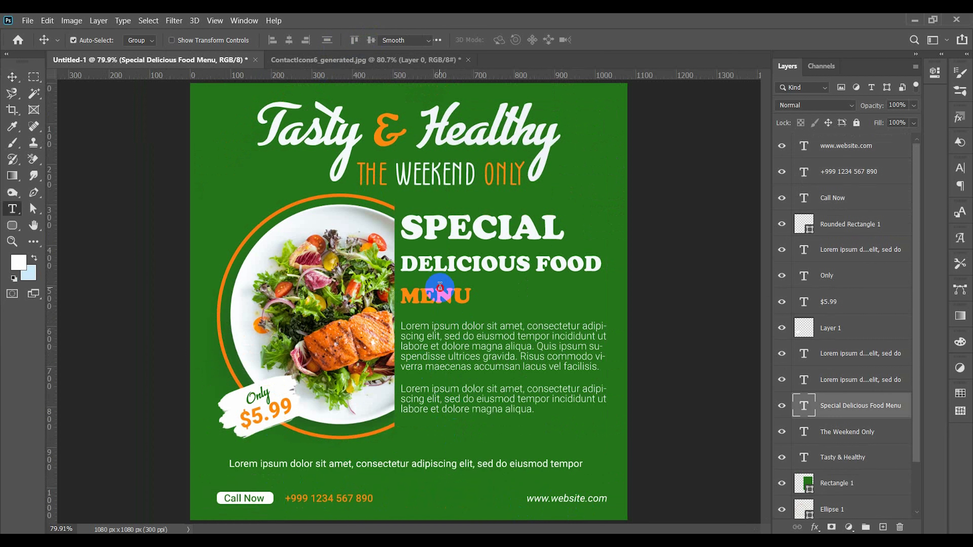
left_click(960, 168)
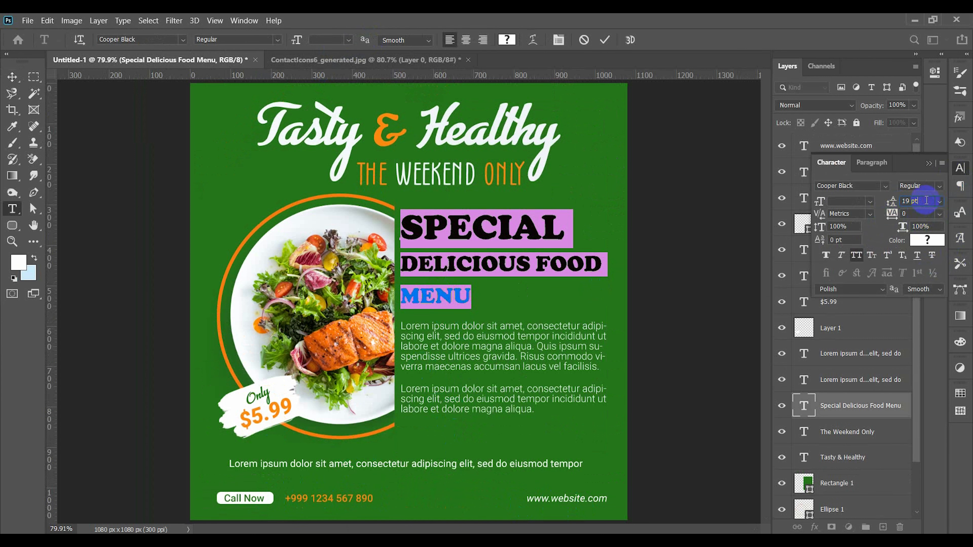
key("Down")
key("Down")
key("Down")
key("Down")
key("Down")
Step: Enlarge the word "MENU" to 22 pt with 18 pt leading, and commit the heading
double_click(458, 283)
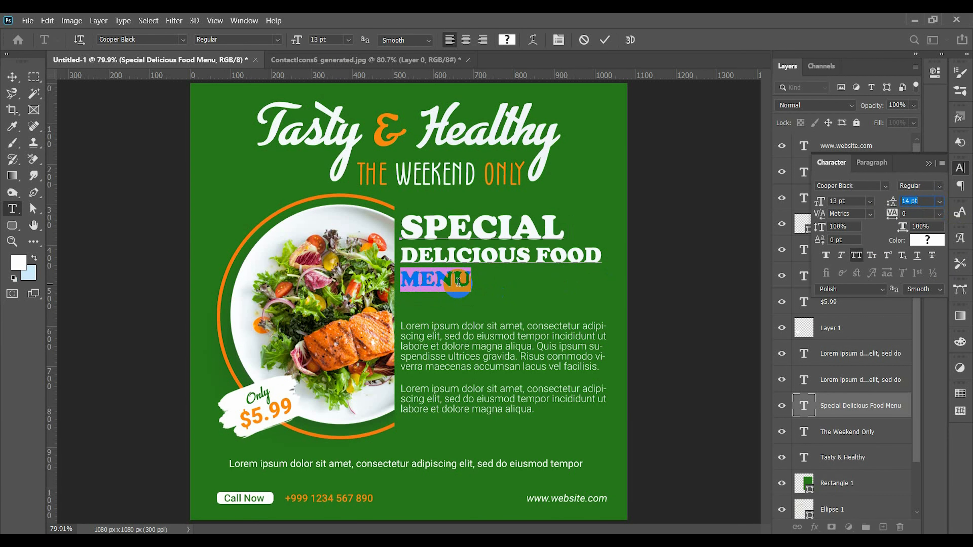
left_click(332, 39)
key("Up")
key("Up")
key("Up")
key("Up")
key("Up")
left_click(921, 207)
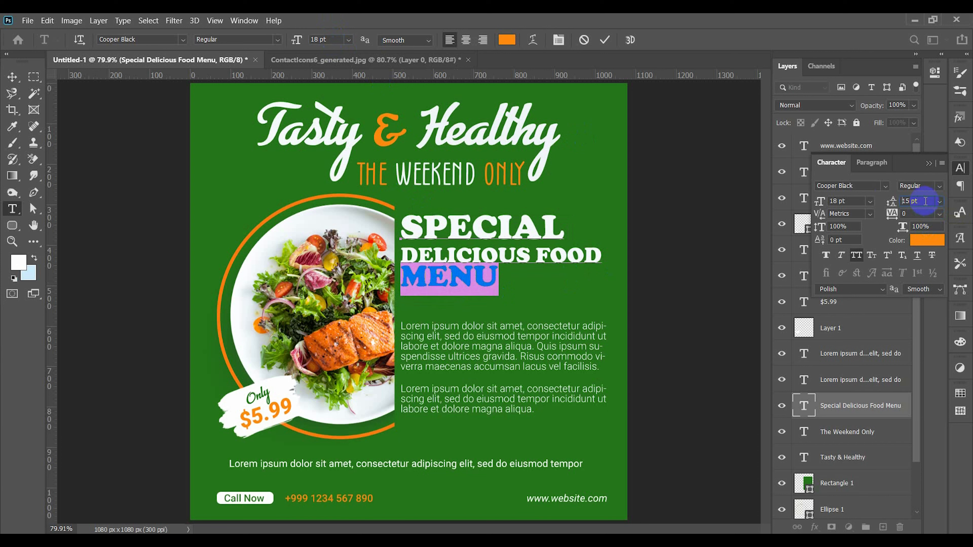
key("Up")
key("Up")
left_click(332, 39)
key("Up")
key("Up")
key("Up")
key("Up")
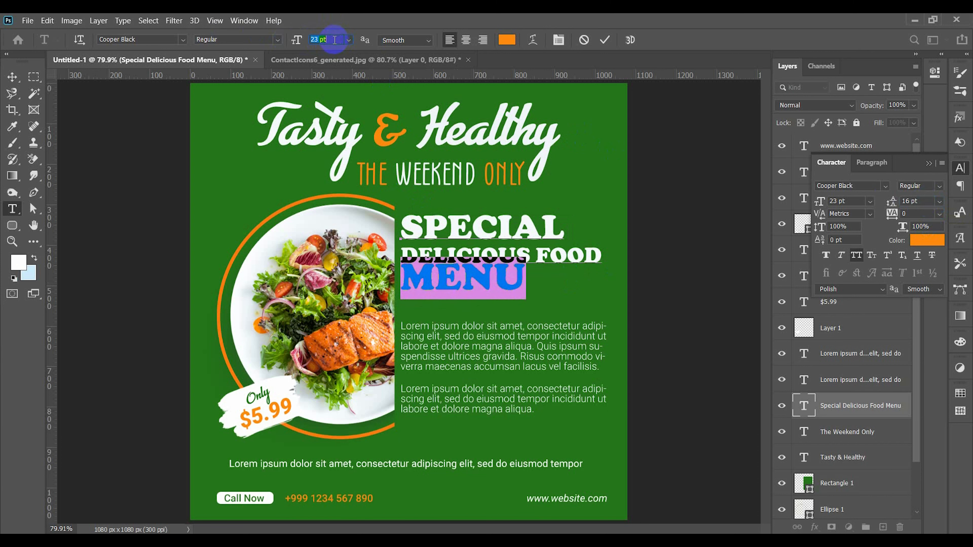
left_click(922, 201)
key("Up")
key("Up")
key("ctrl+Return")
key("v")
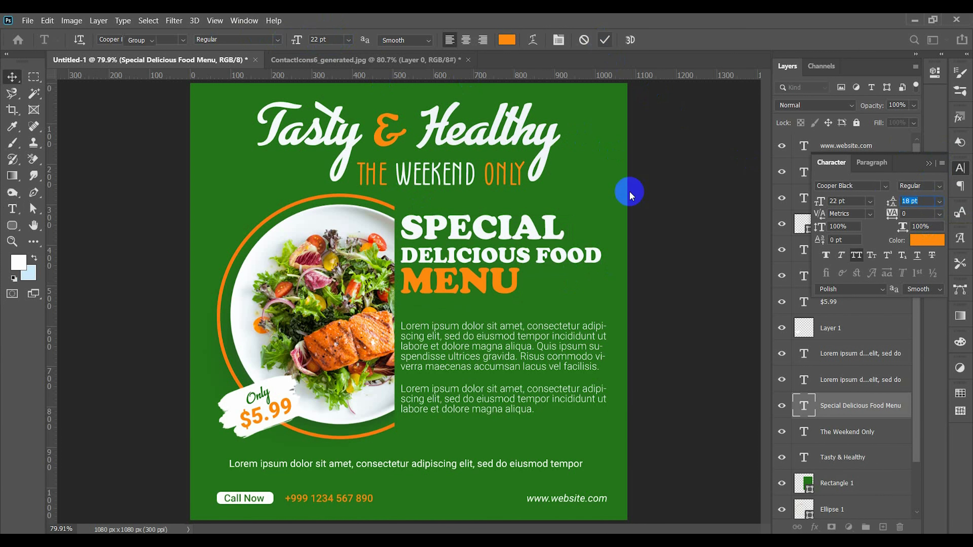
Step: Move the first lorem ipsum paragraph up to sit just below "MENU"
left_click(477, 336)
key("Up")
key("Up")
key("shift+Up")
key("shift+Up")
key("shift+Up")
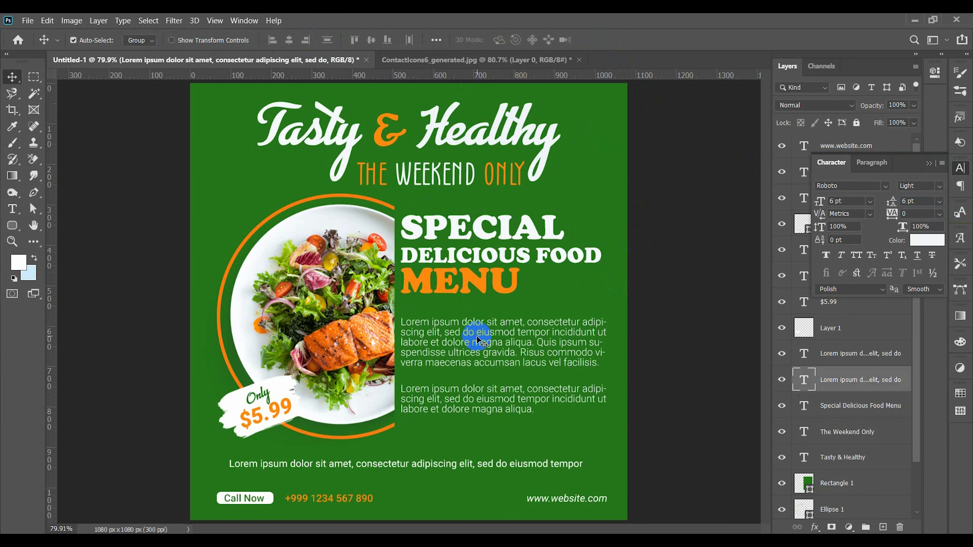
Step: Move the second lorem ipsum paragraph up to close the gap to the first paragraph
left_click(475, 392)
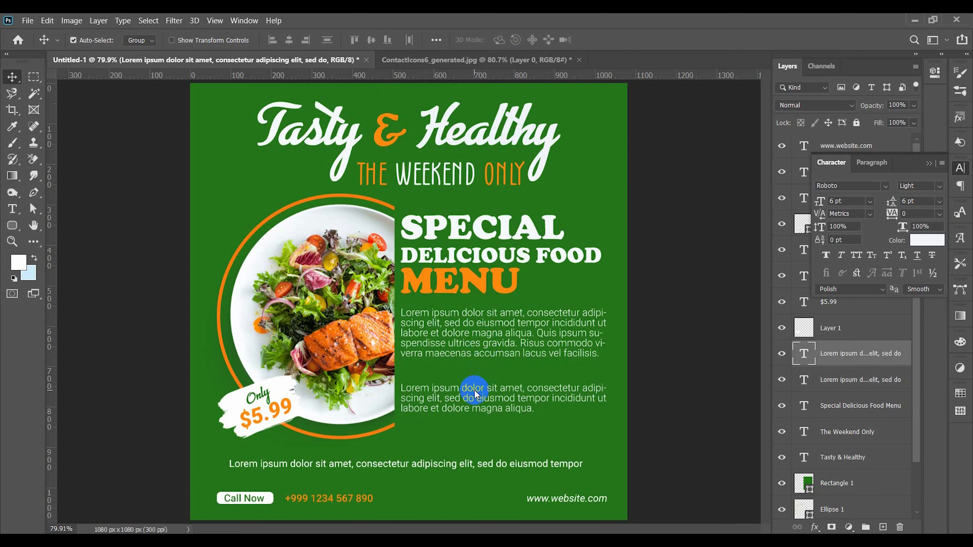
key("shift+Up")
key("shift+Up")
key("shift+Up")
key("shift+Up")
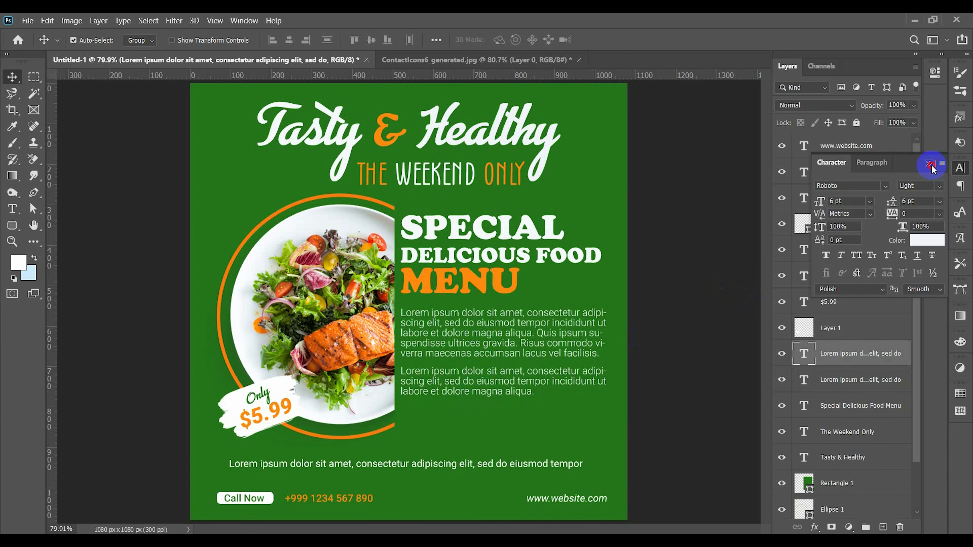
Step: Close the character settings and delete the single lorem ipsum line above the contact row
left_click(931, 165)
left_click(657, 250)
left_click(532, 463)
key("Delete")
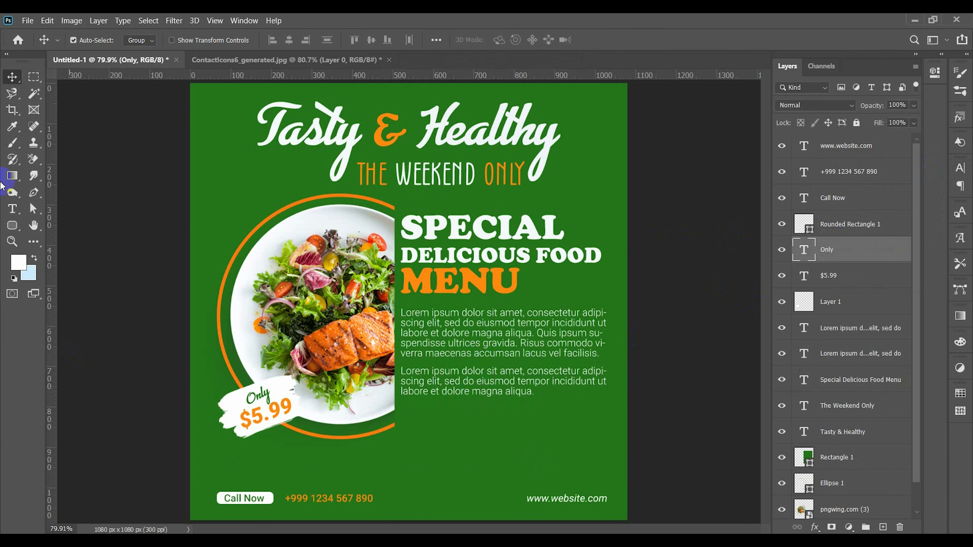
Step: Draw a paragraph text box about 933 by 39 px above the contact row, with its text colour sampled from the white headline
left_click(12, 207)
left_click_drag(232, 453, 608, 469)
left_click(511, 37)
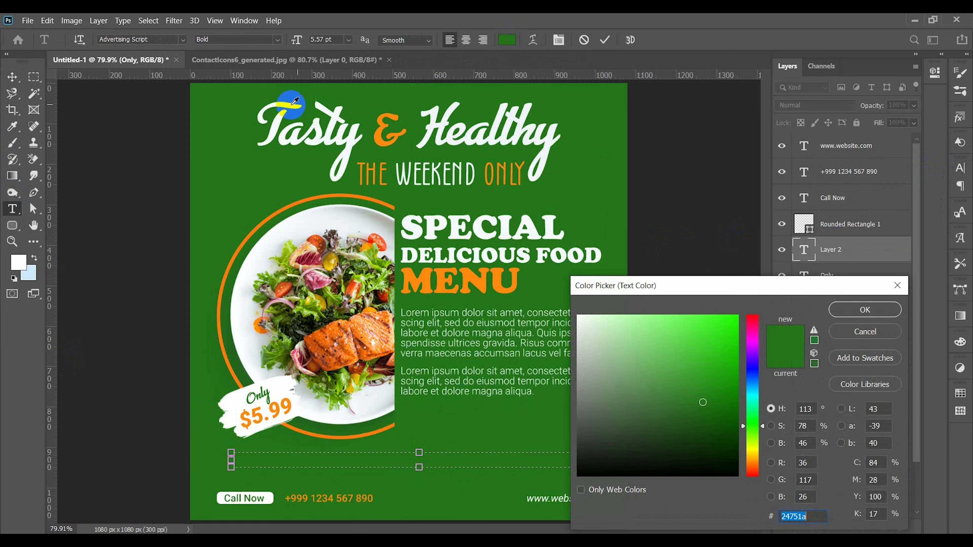
left_click(284, 105)
left_click(857, 309)
Step: Set the new lorem ipsum line's font to Roboto Regular and commit the text
left_click(159, 39)
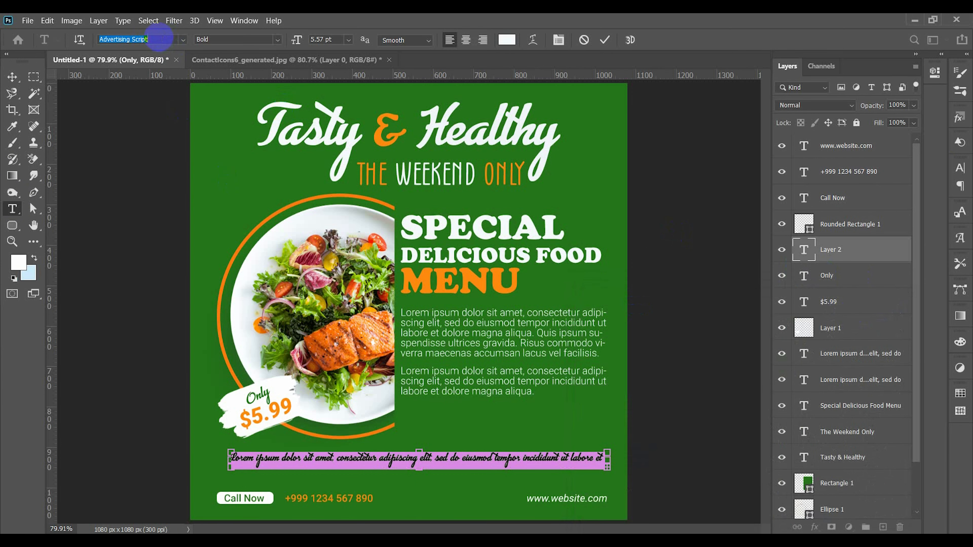
type("robo")
left_click(324, 130)
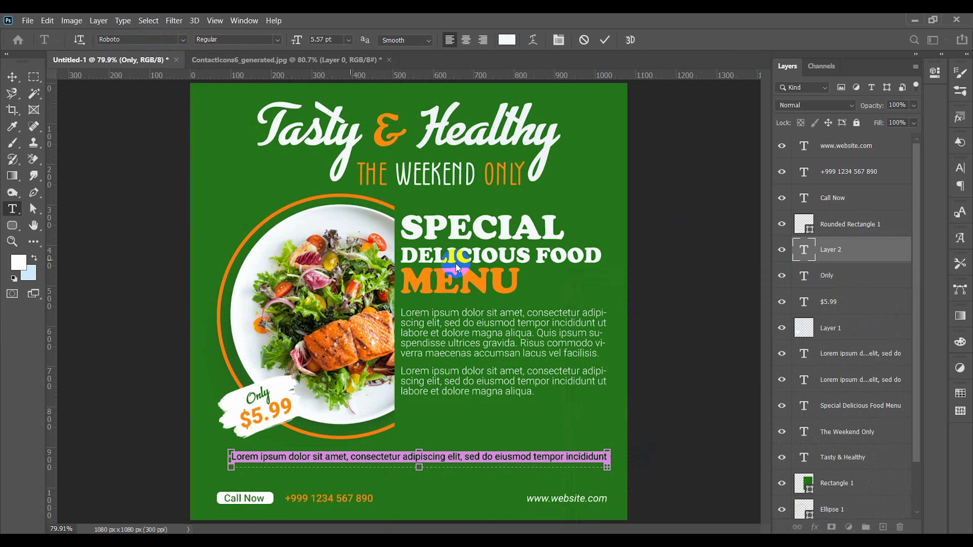
left_click(511, 386)
left_click(12, 78)
Step: Center the lorem ipsum line horizontally on the canvas and move it slightly down toward the contact row
left_click(418, 358)
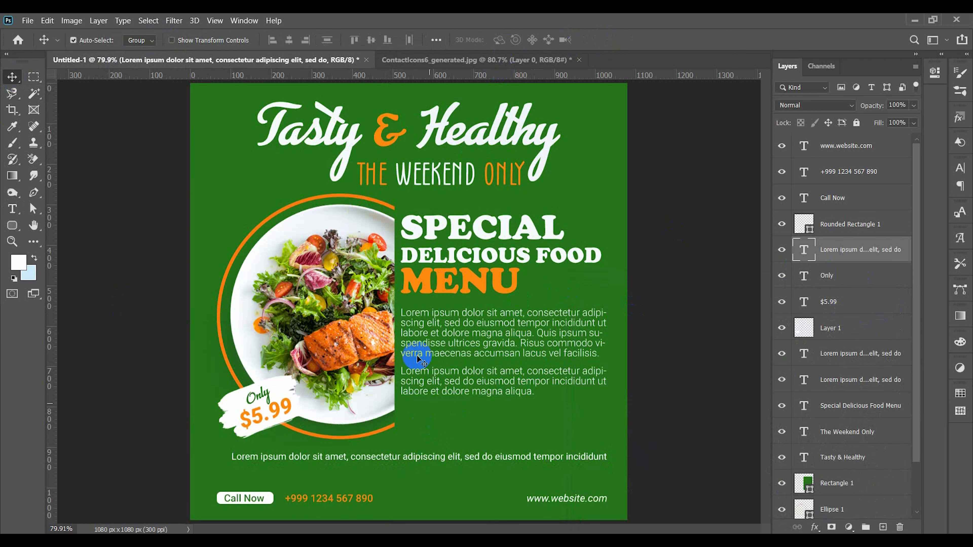
left_click(444, 48)
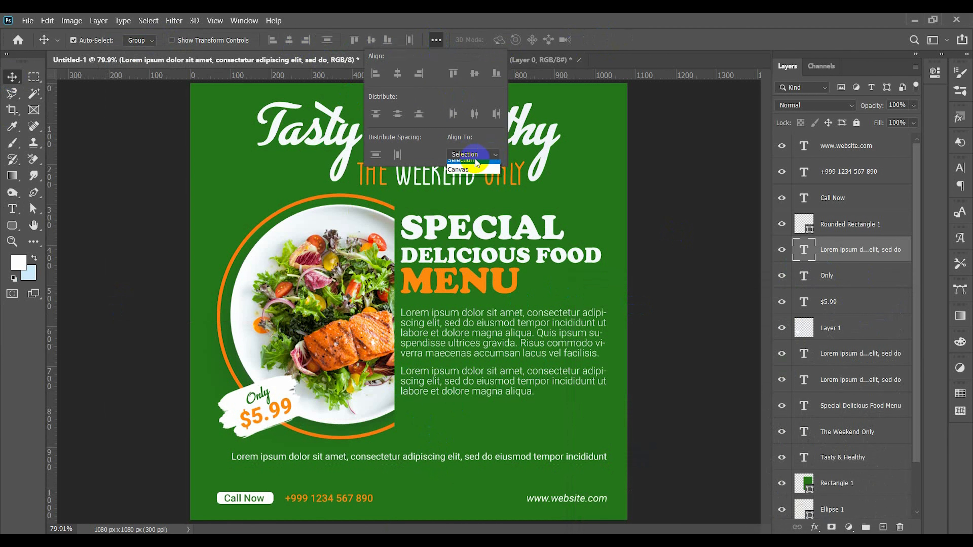
left_click(401, 74)
left_click(684, 337)
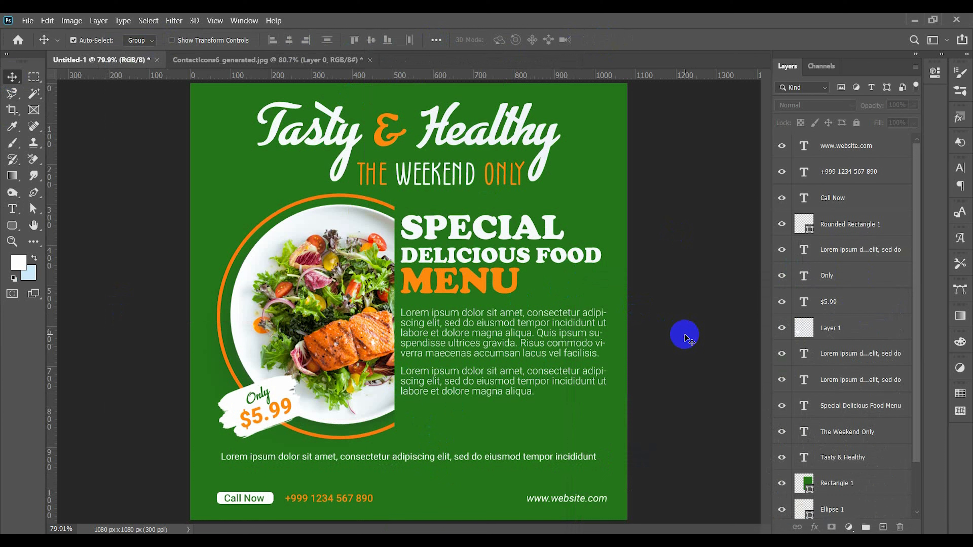
left_click_drag(426, 459, 429, 462)
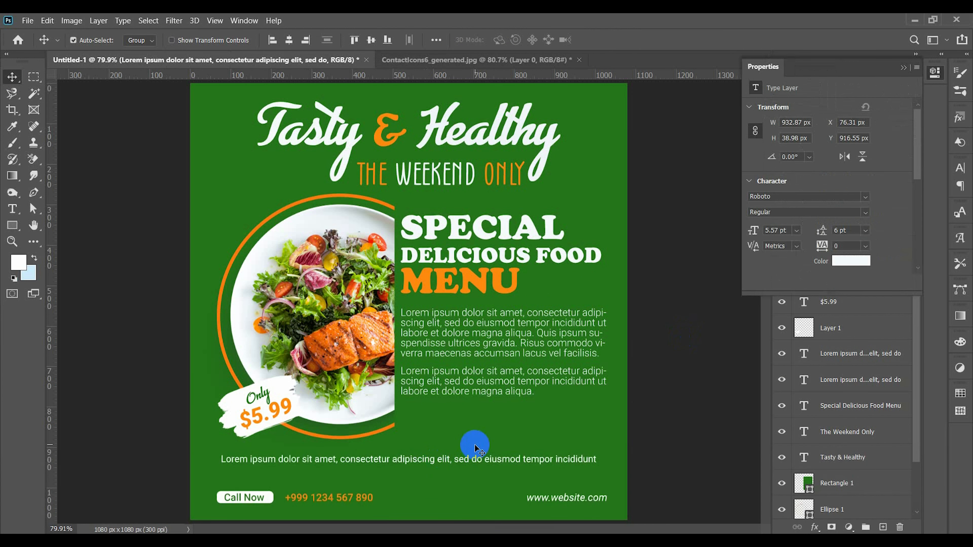